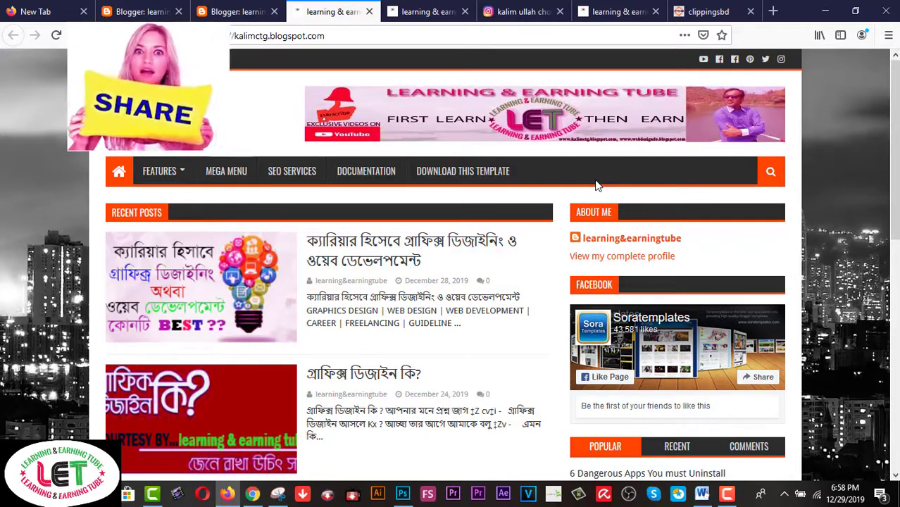
Step: Examine the blog's homepage and the gadget sections of its Blogger layout, from the theme options down to the social footer
scroll(478, 313, down, 3)
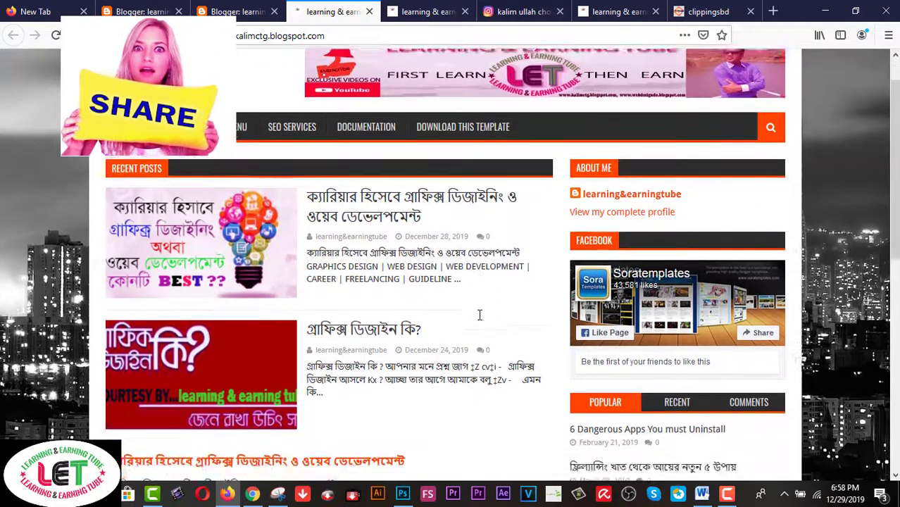
scroll(479, 320, down, 3)
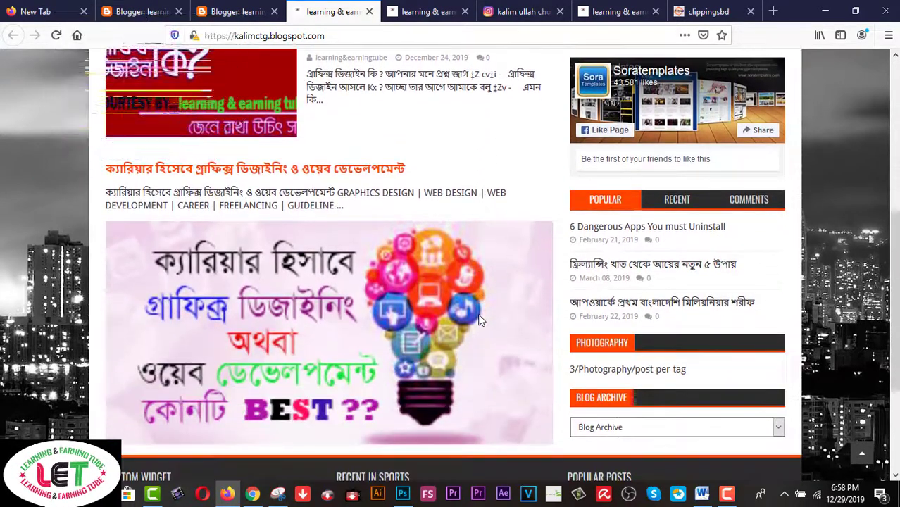
scroll(479, 321, up, 5)
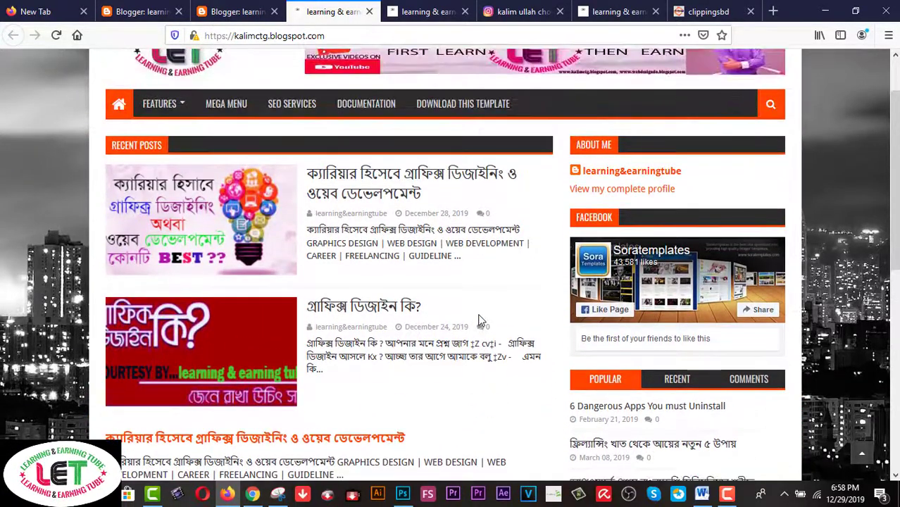
scroll(479, 320, up, 1)
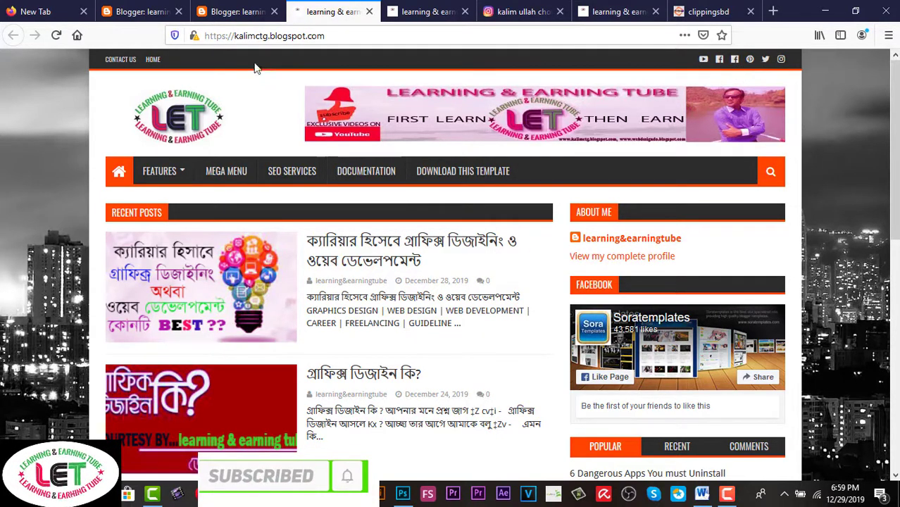
click(238, 12)
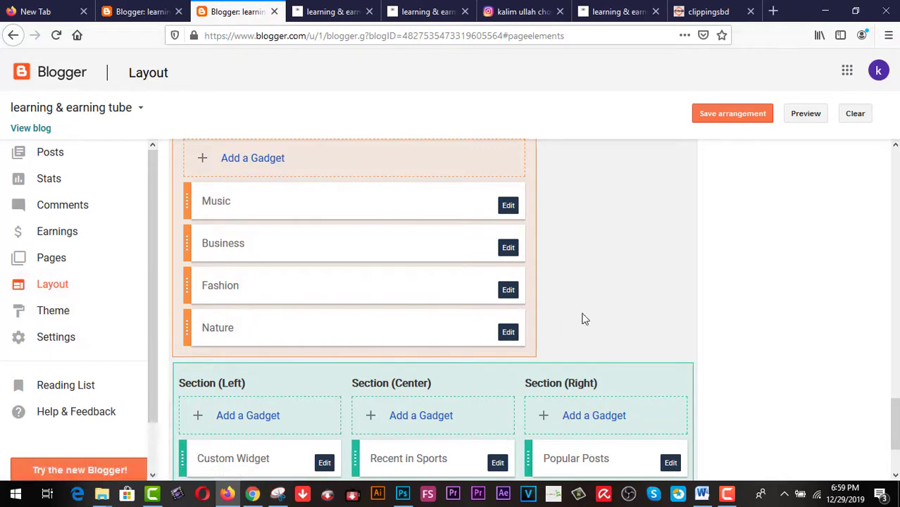
scroll(627, 309, down, 3)
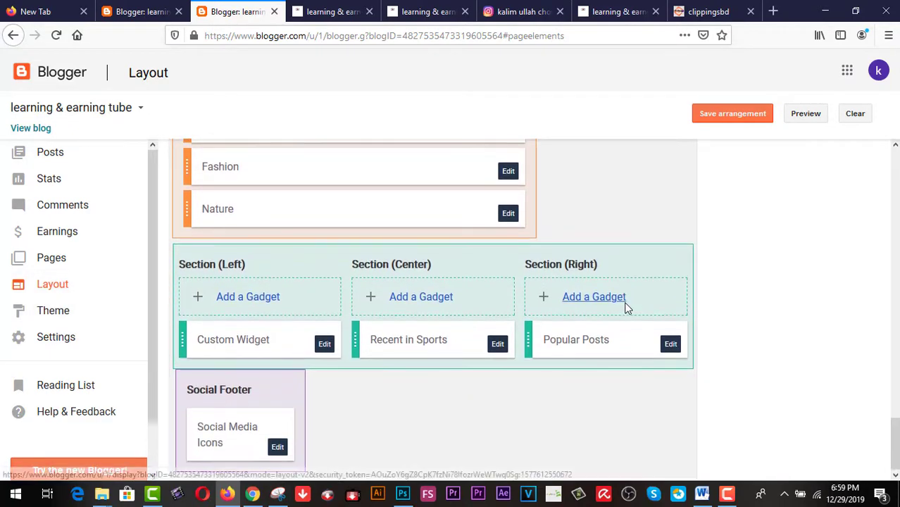
scroll(627, 306, up, 10)
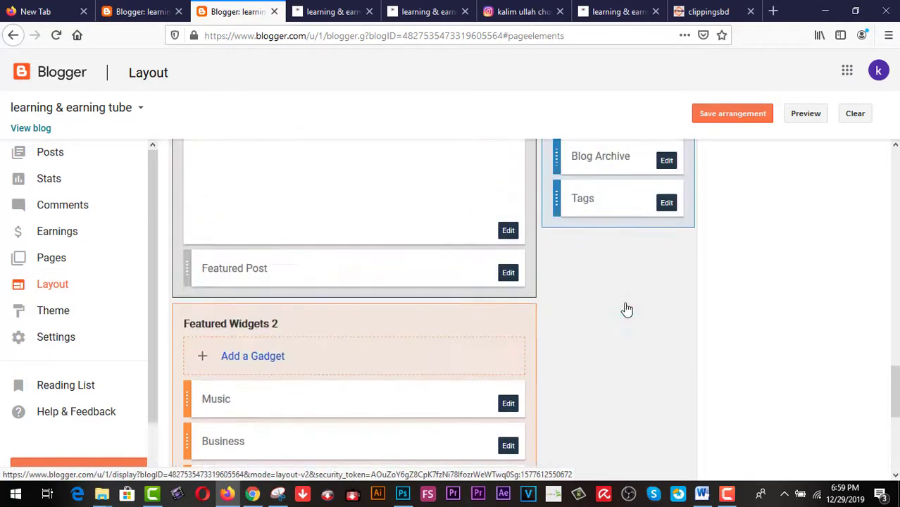
scroll(625, 303, up, 10)
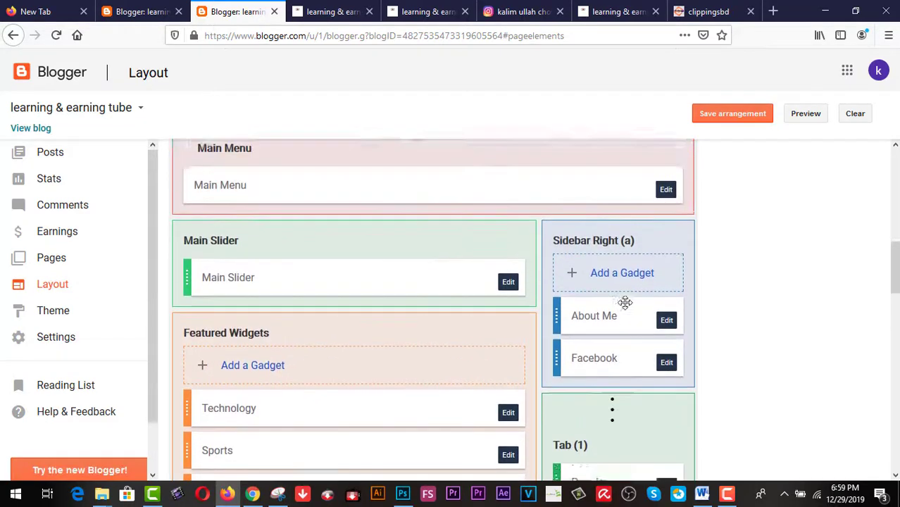
scroll(626, 305, up, 4)
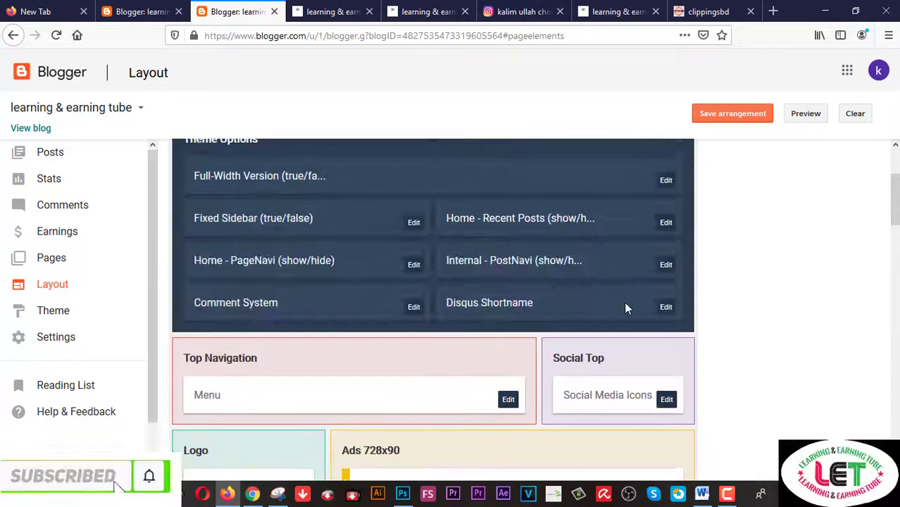
scroll(624, 303, down, 4)
scroll(625, 303, down, 3)
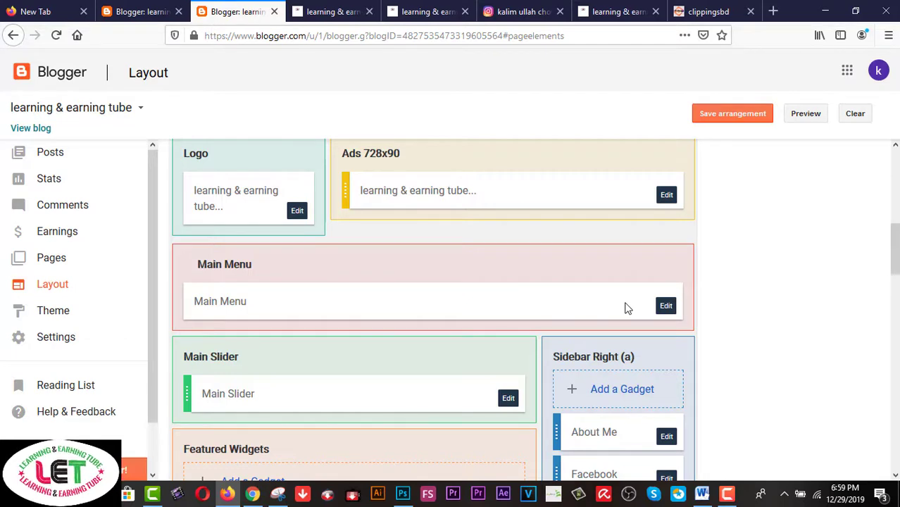
scroll(627, 308, down, 3)
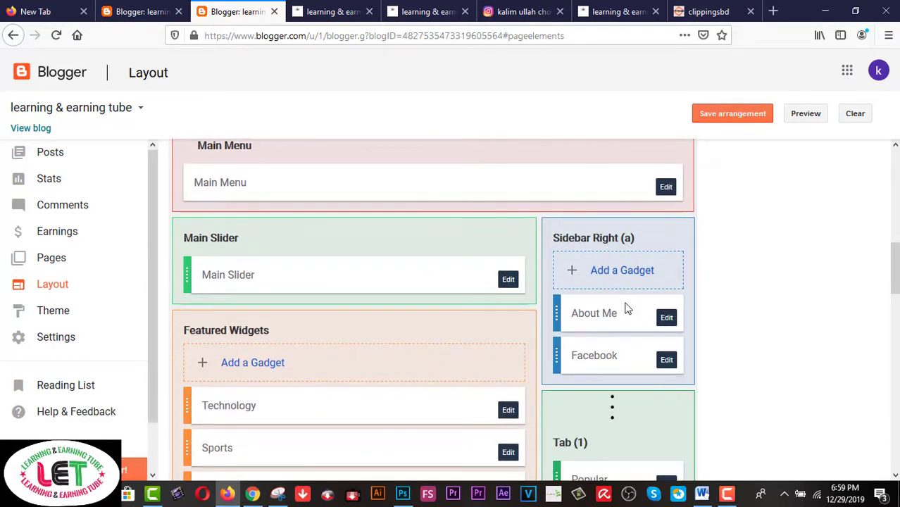
scroll(627, 308, up, 3)
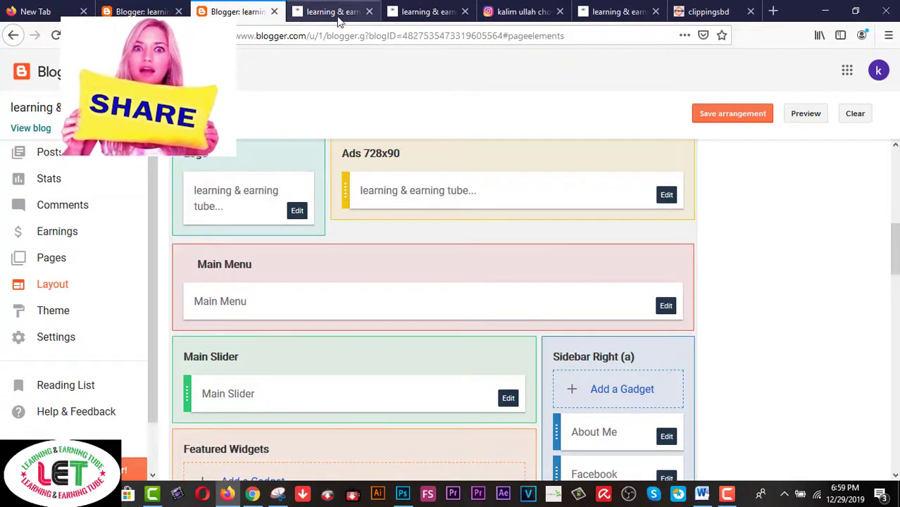
Step: Compare the live blog's footer widgets and social icons with the matching footer sections in the Blogger layout
click(331, 12)
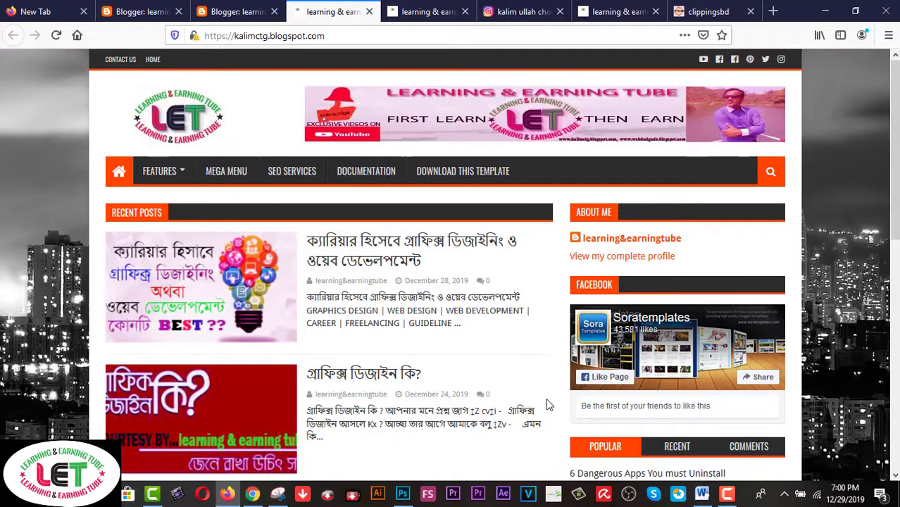
scroll(548, 405, down, 10)
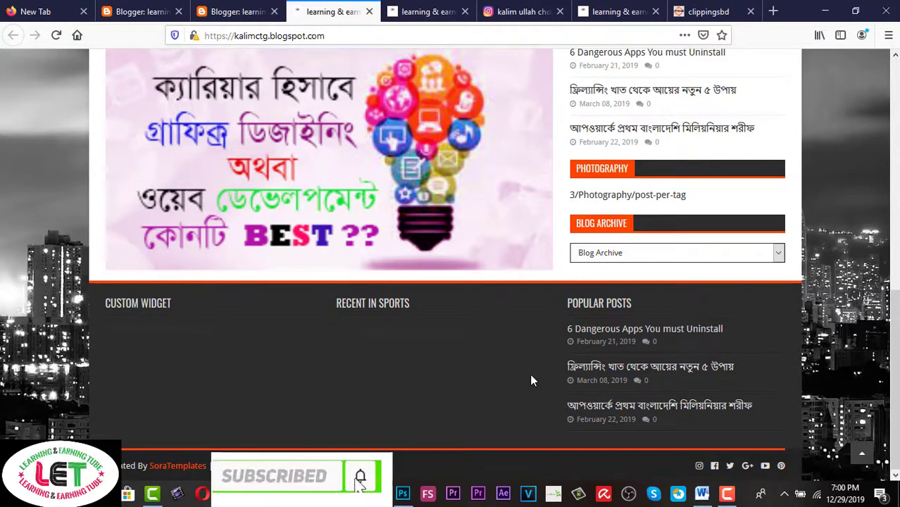
scroll(531, 381, up, 3)
click(244, 10)
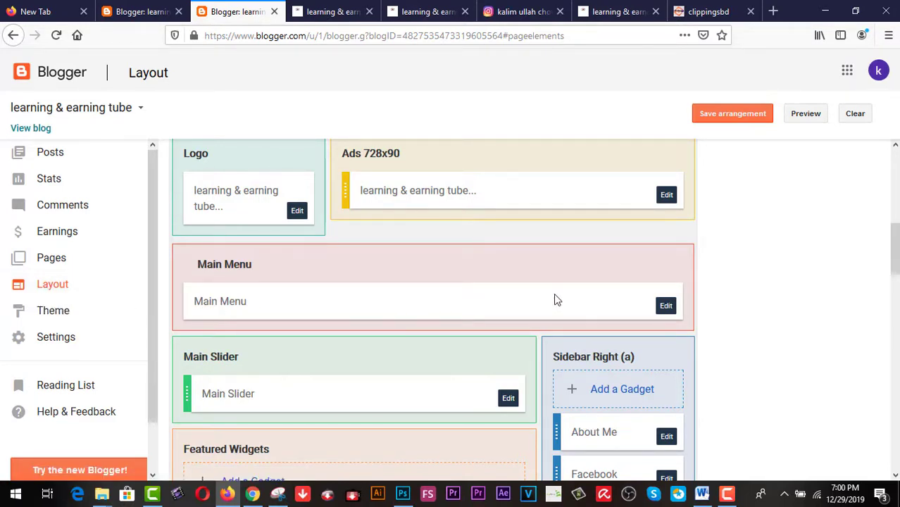
scroll(554, 293, down, 5)
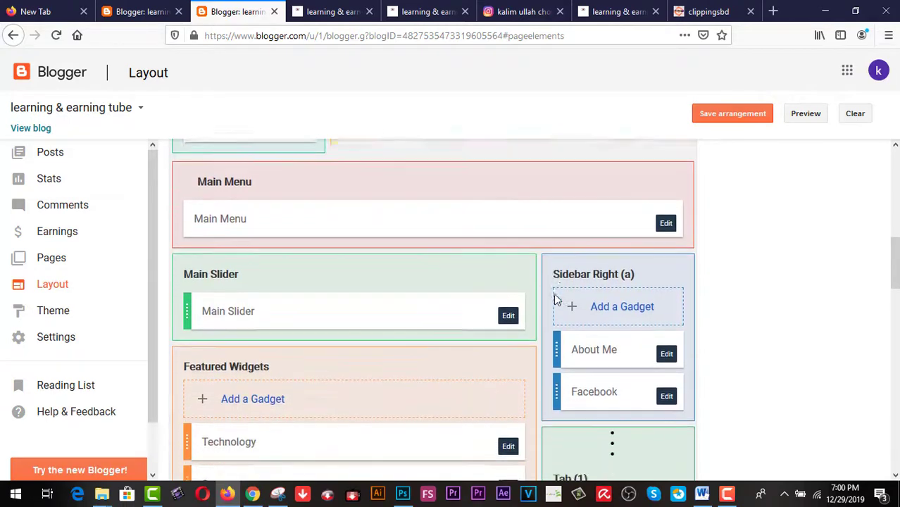
scroll(554, 293, down, 10)
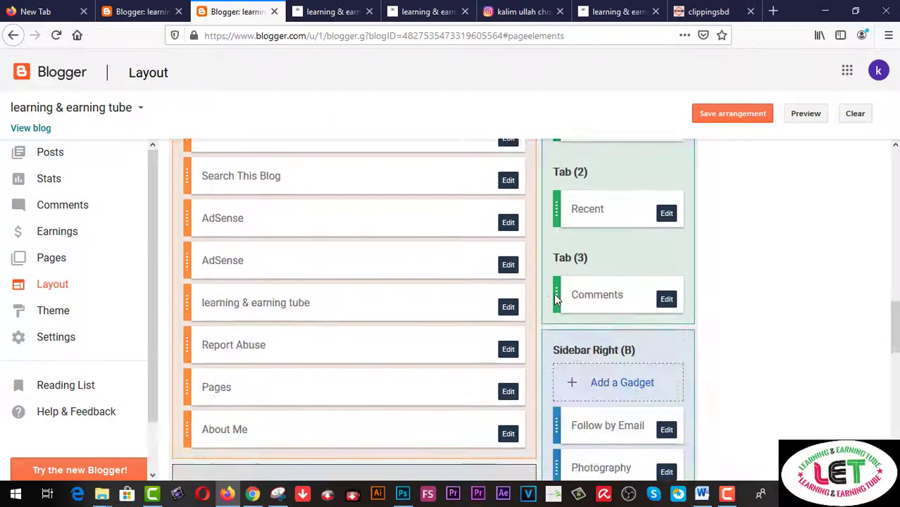
scroll(553, 293, down, 15)
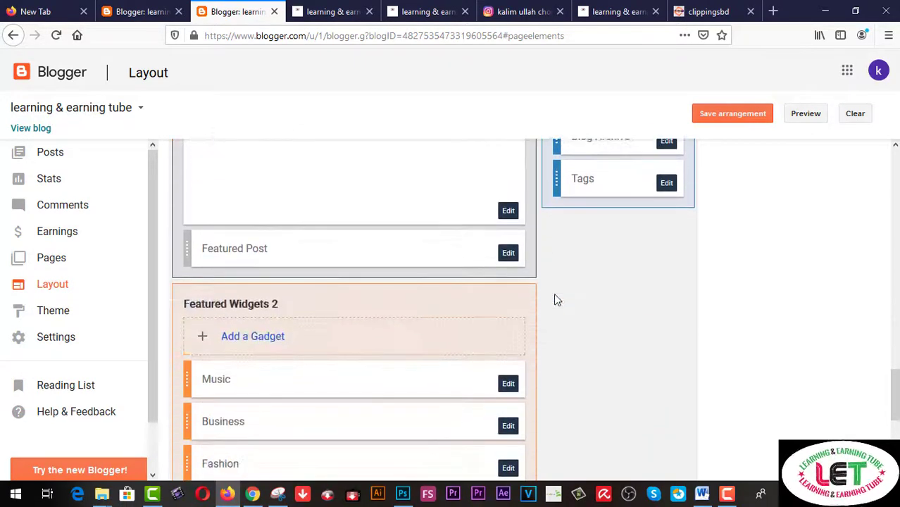
scroll(554, 296, down, 2)
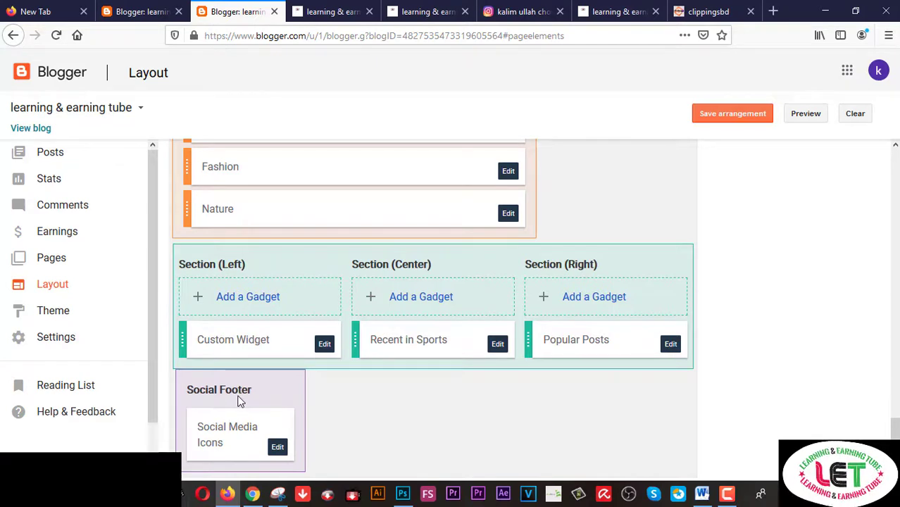
click(352, 14)
scroll(692, 340, down, 3)
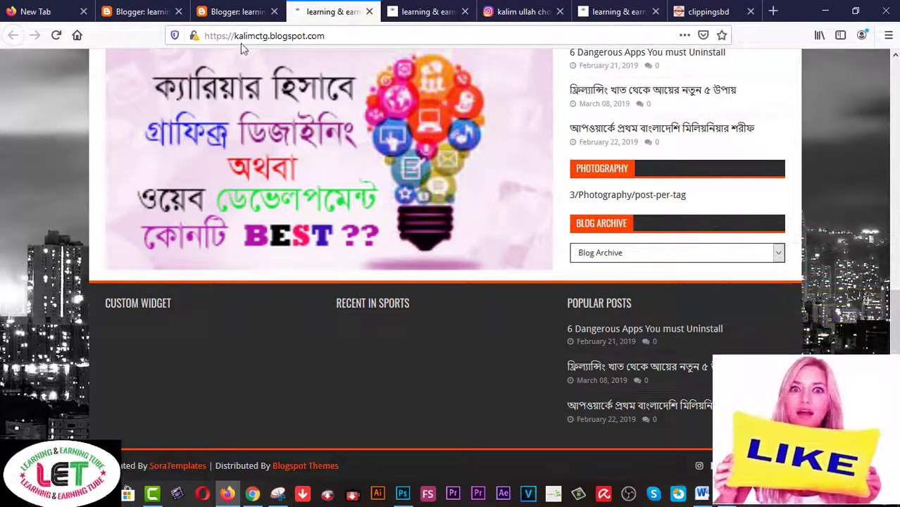
Step: Open the Social Media Icons gadget of the Social Footer in the layout and delete its facebook link
click(232, 11)
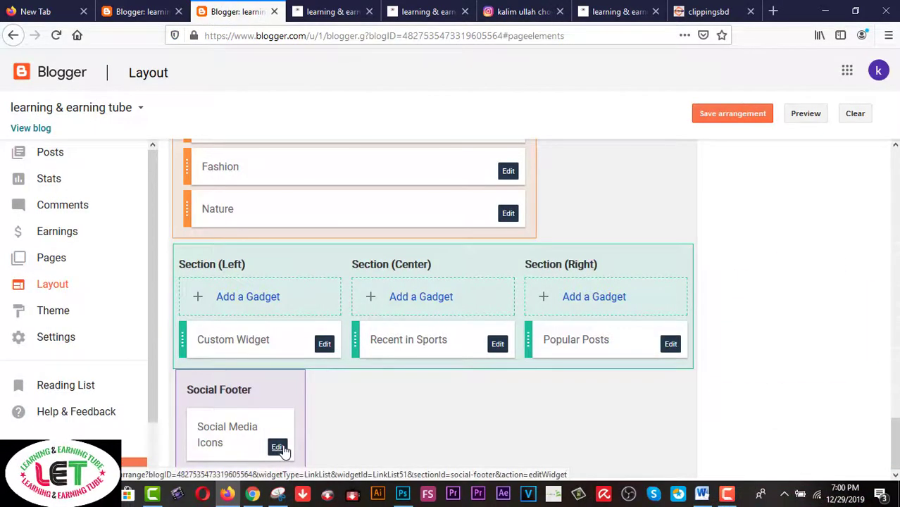
click(278, 448)
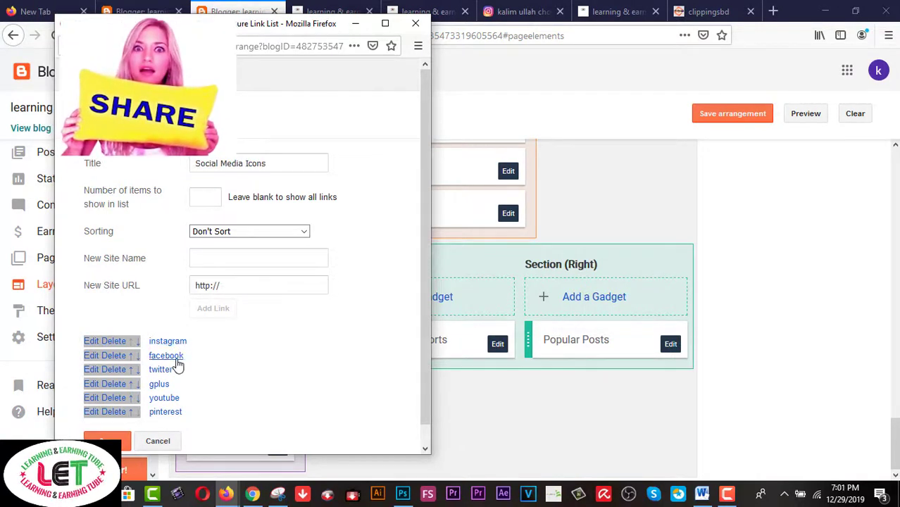
click(111, 356)
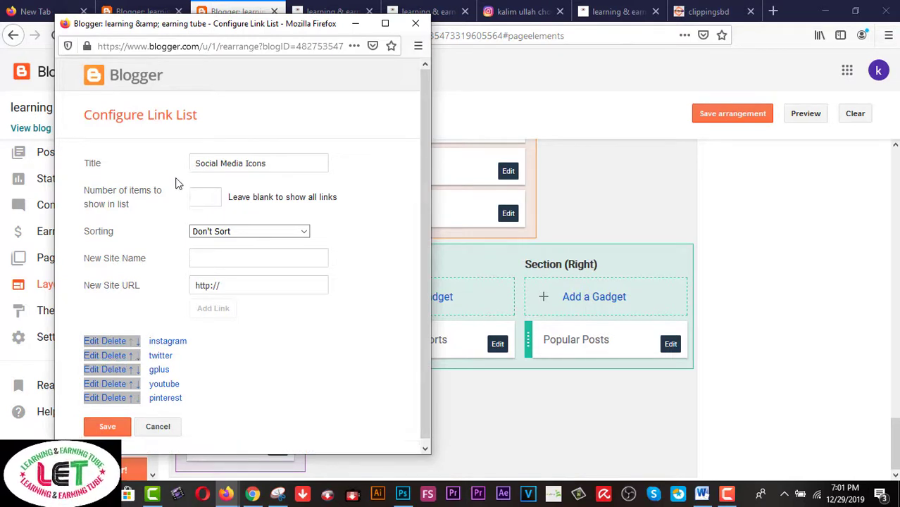
Step: Keep the link list's sorting on Don't Sort and enter facebook as the new site name
drag(274, 161, 195, 156)
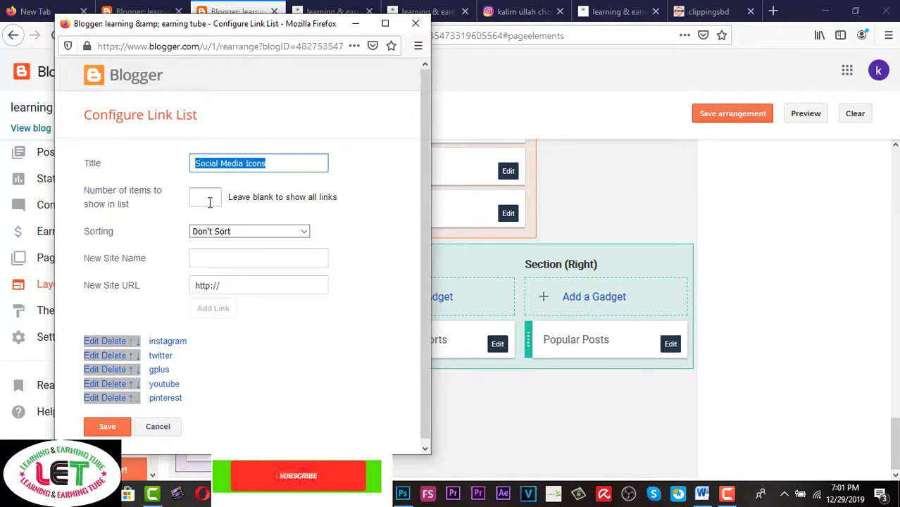
click(253, 233)
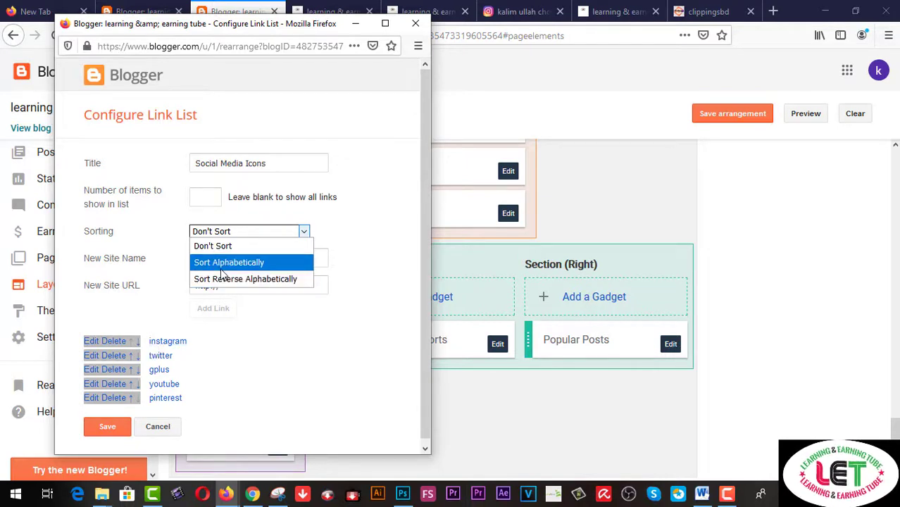
click(232, 247)
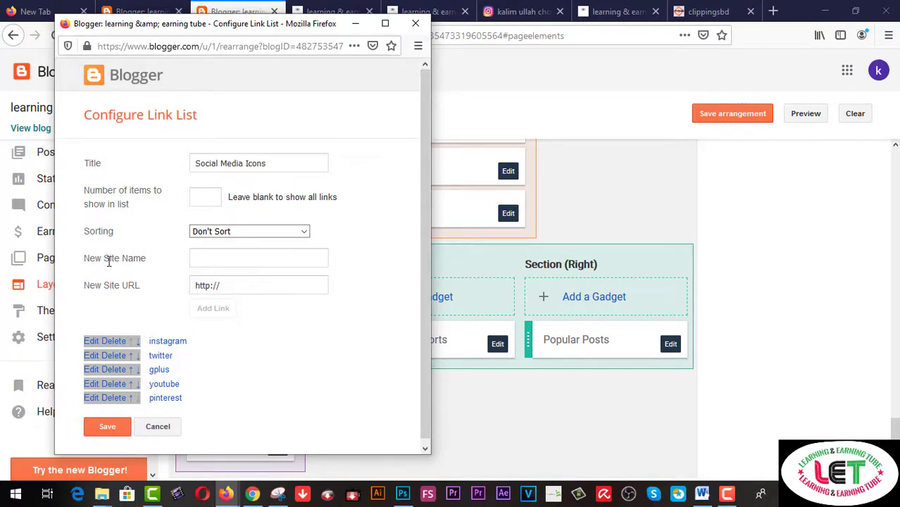
click(212, 262)
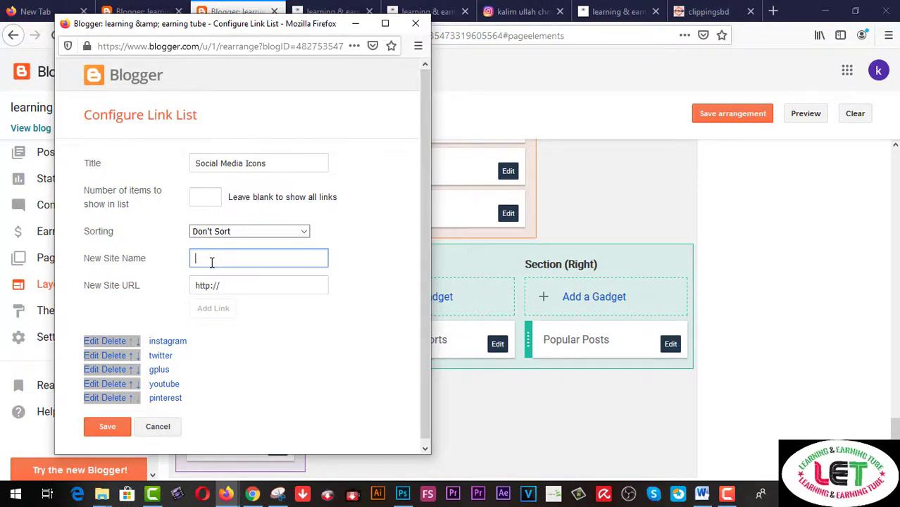
text(fa)
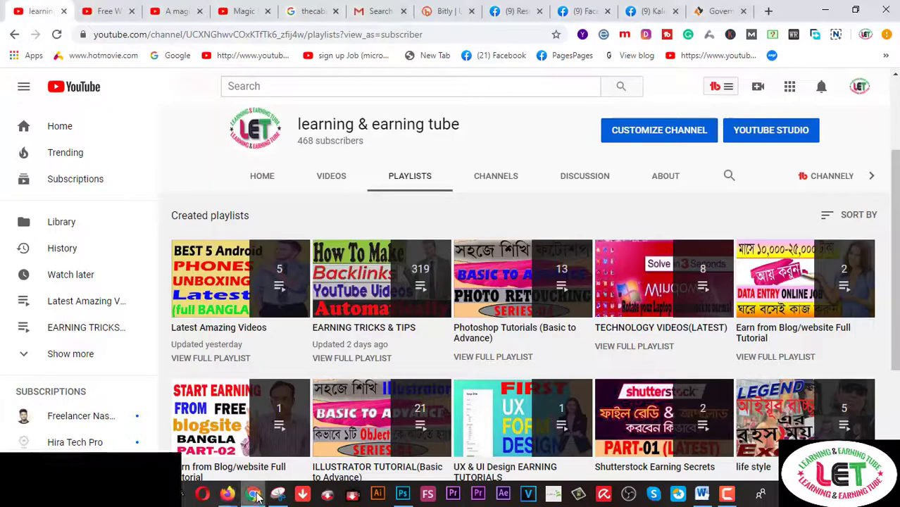
Step: Switch to Chrome and copy the web address of the open Facebook profile page
click(653, 12)
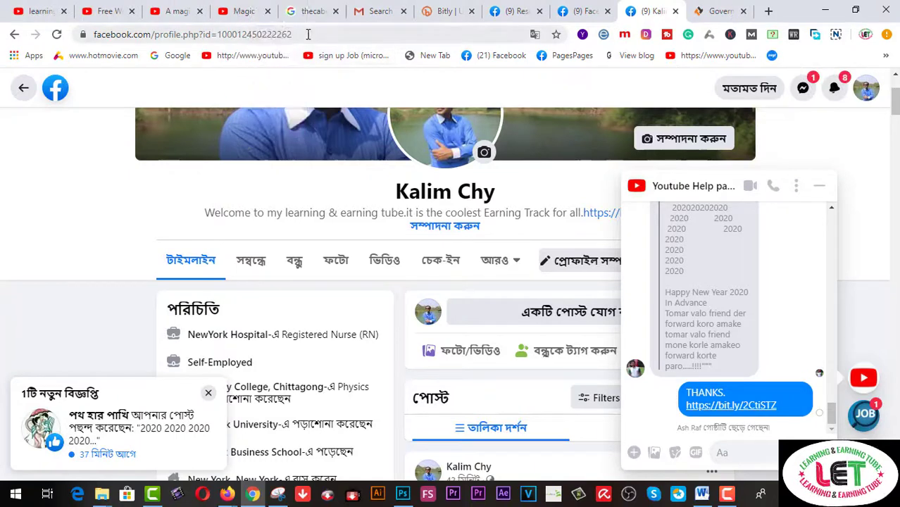
drag(299, 34, 66, 36)
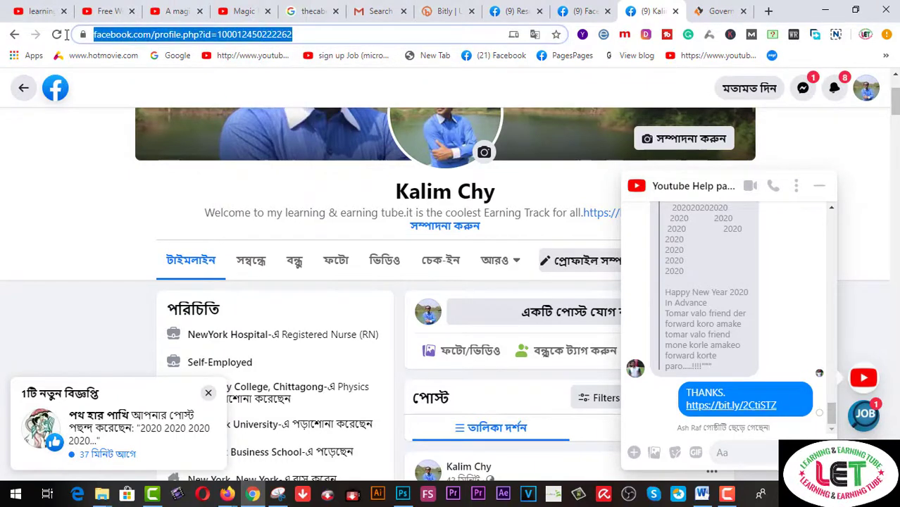
right_click(169, 35)
click(199, 125)
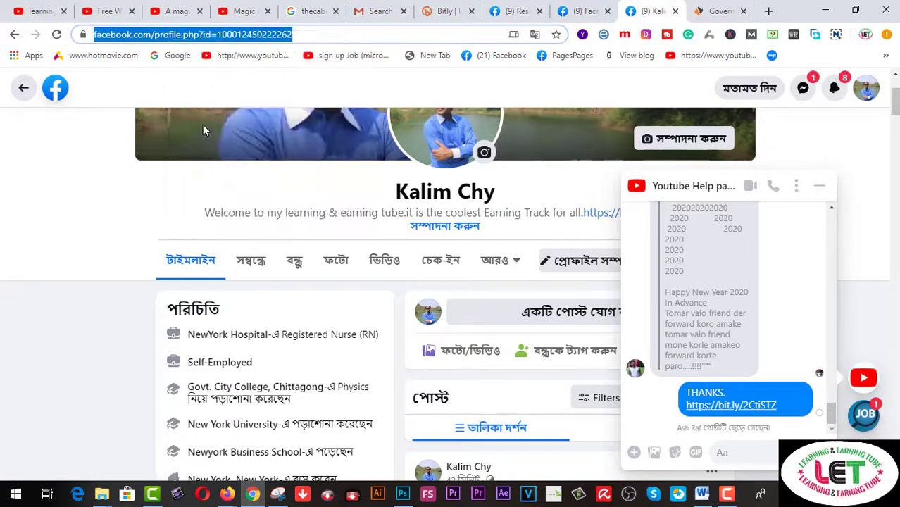
Step: Return to the Configure Link List window in Firefox and replace the new site URL with the copied Facebook profile address
click(226, 493)
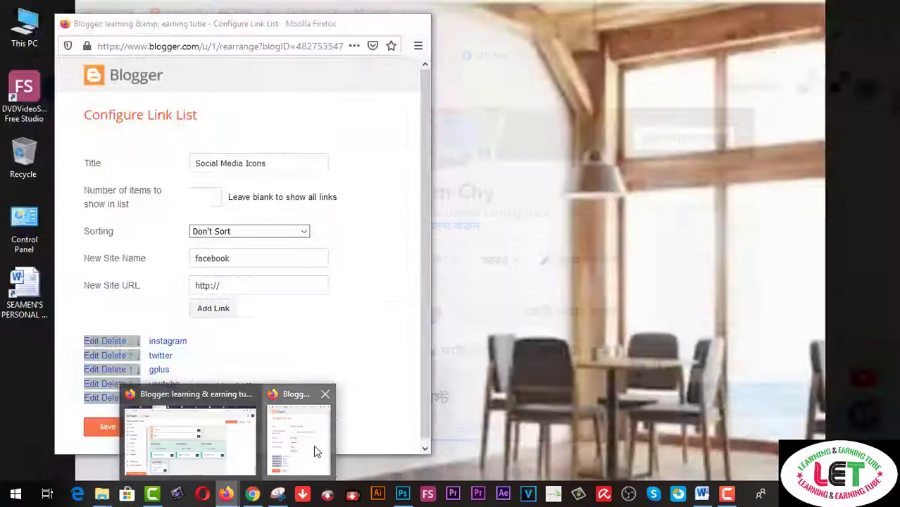
click(314, 450)
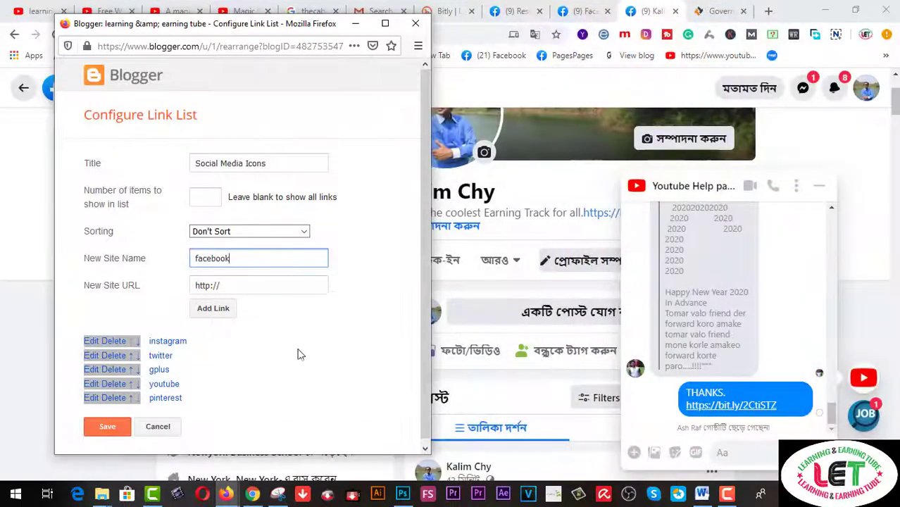
drag(279, 285, 179, 285)
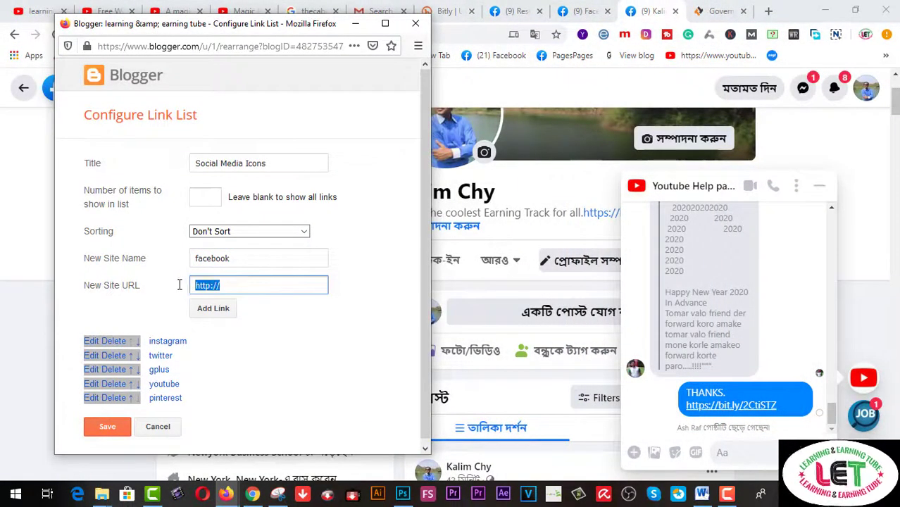
right_click(247, 288)
click(281, 346)
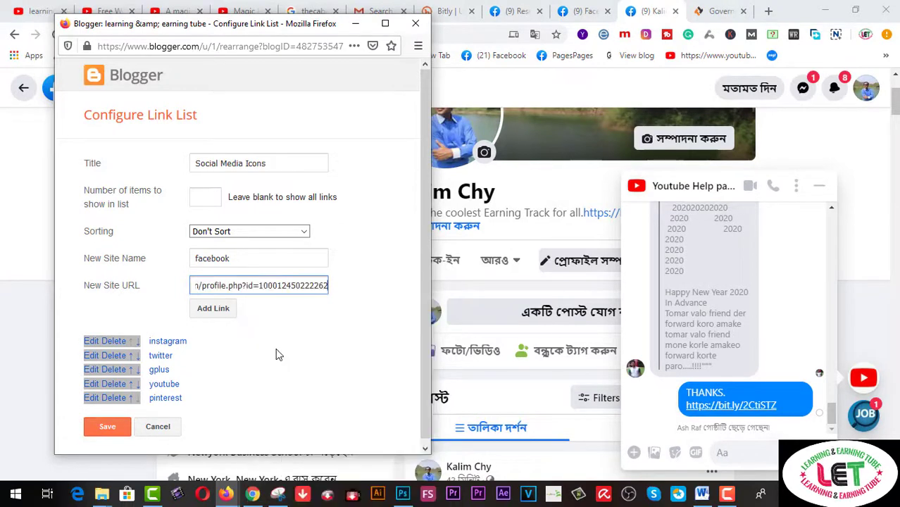
Step: Add the facebook entry to the link list, save the Social Media Icons gadget and return to the Blogger layout in Firefox
click(209, 310)
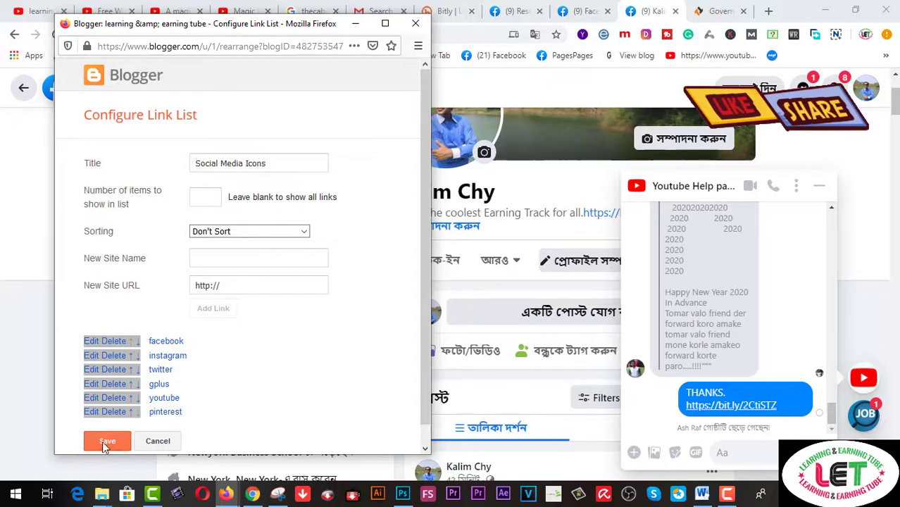
click(103, 443)
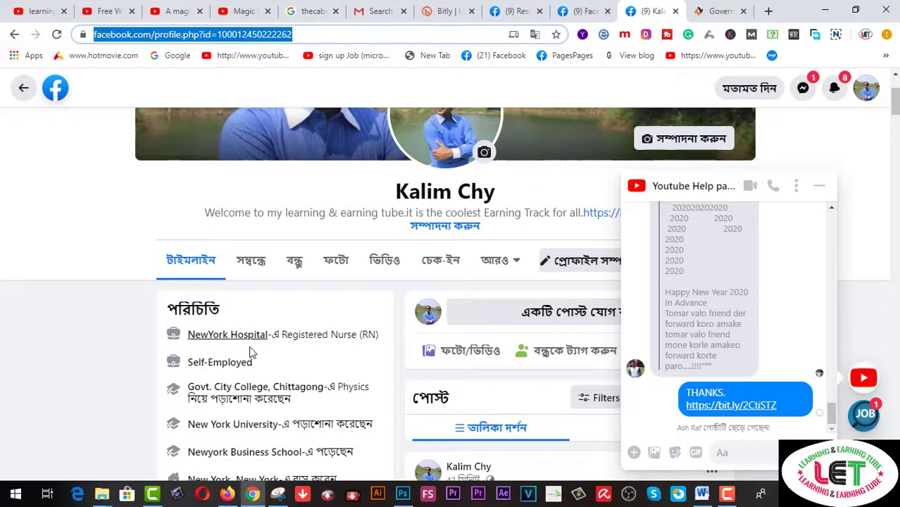
click(228, 494)
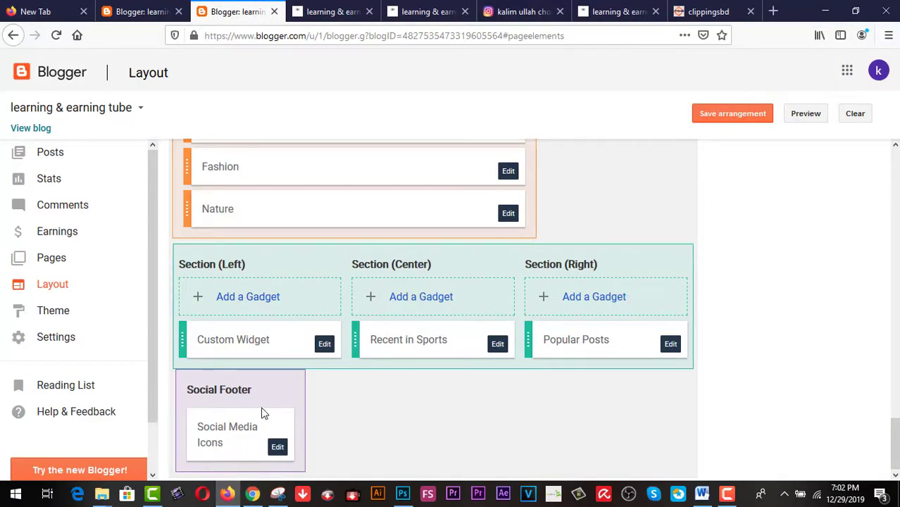
Step: Open the blog in a new tab and view the social media icons in its footer
right_click(32, 129)
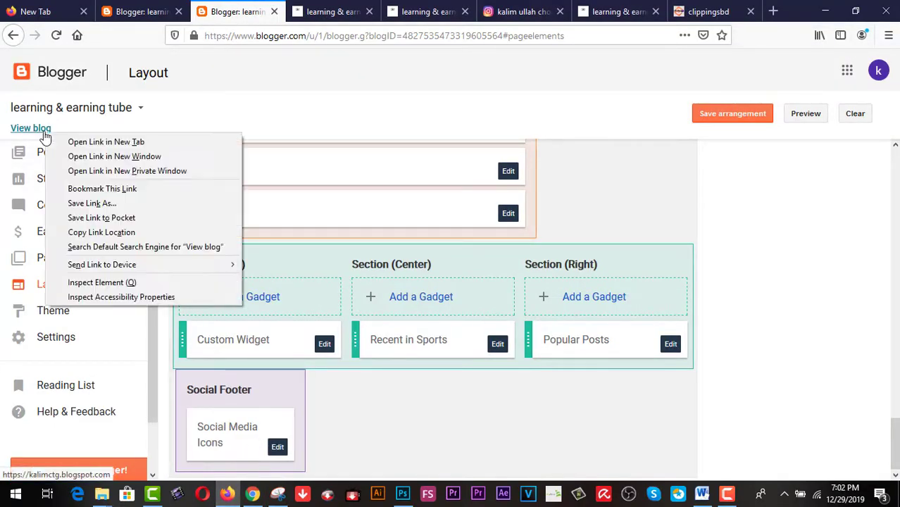
click(105, 142)
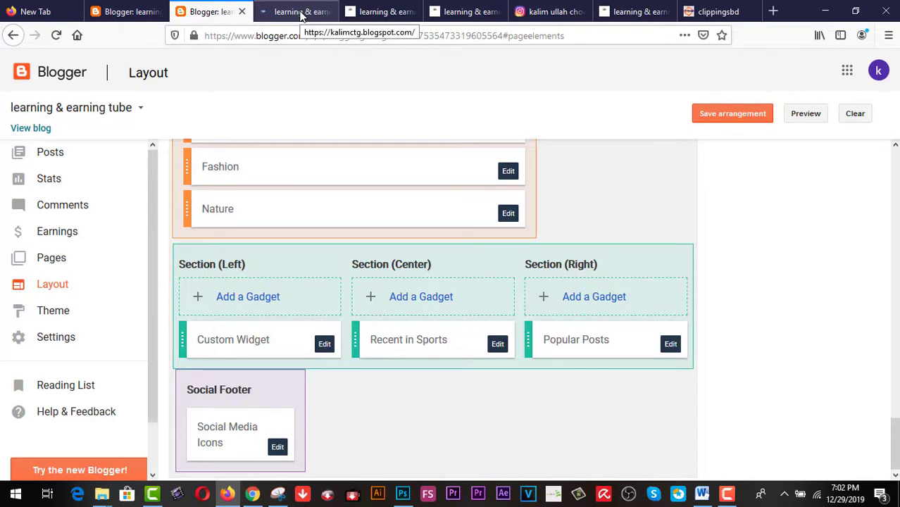
click(301, 12)
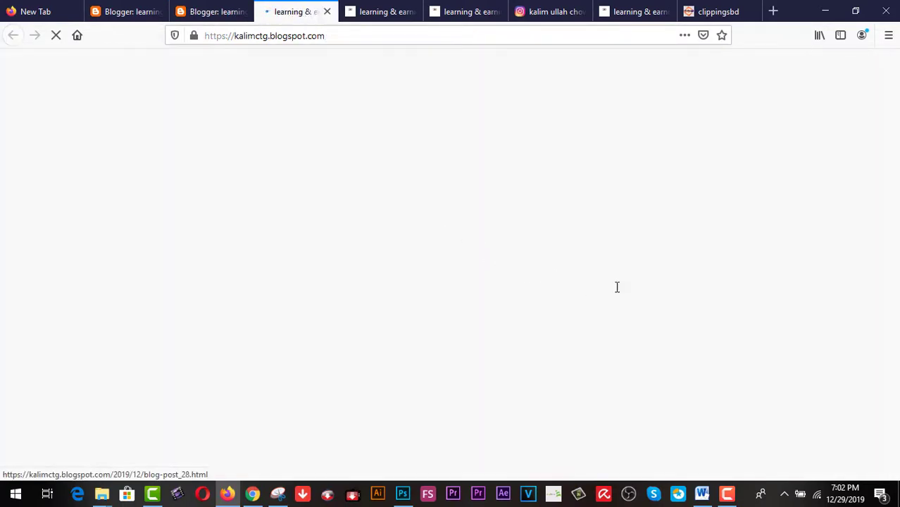
scroll(625, 292, down, 5)
scroll(624, 294, down, 6)
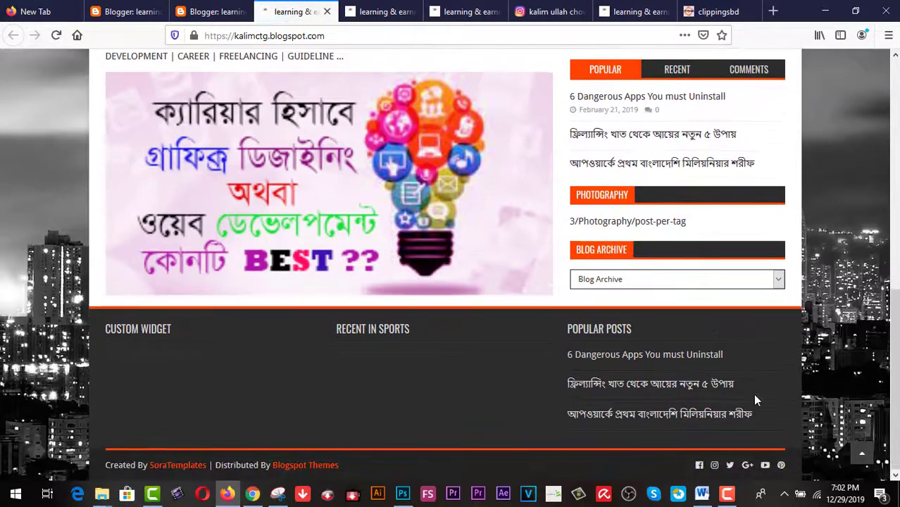
Step: Test the footer's facebook icon in a new tab, close the opened profile page and look over the footer's social icons
right_click(700, 477)
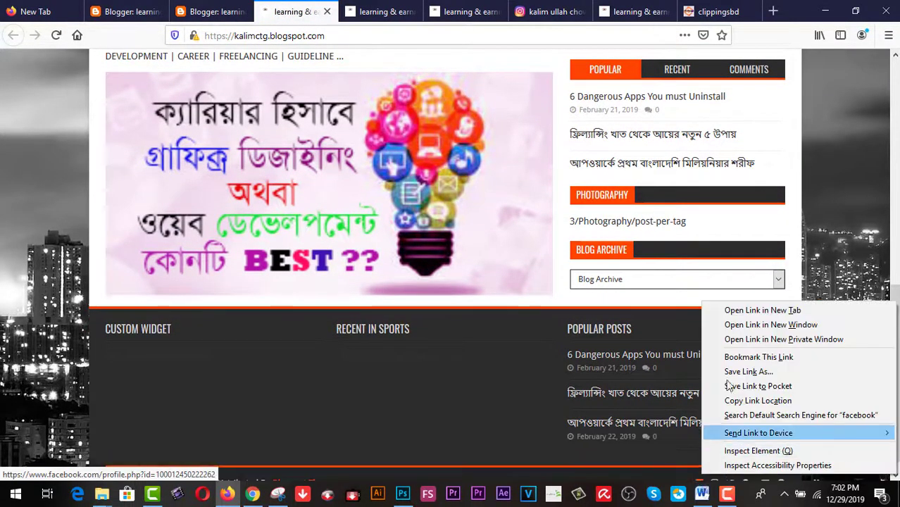
click(744, 311)
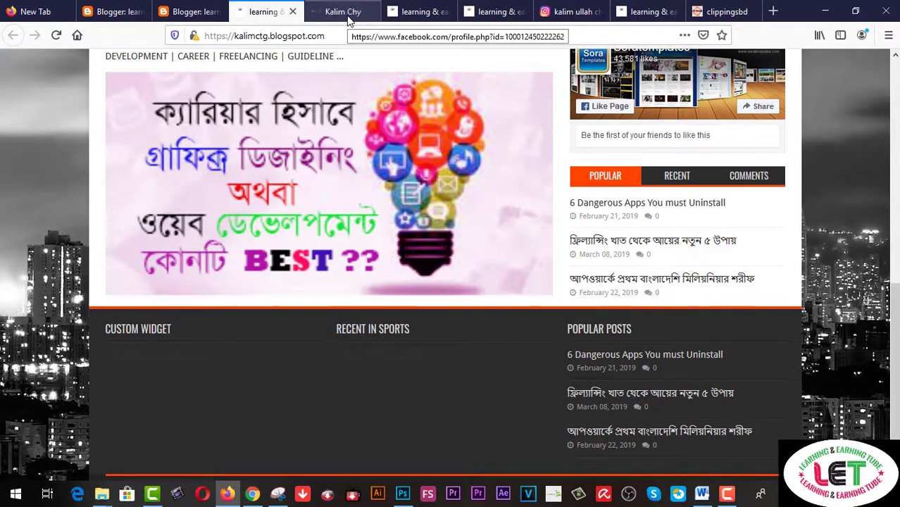
click(344, 12)
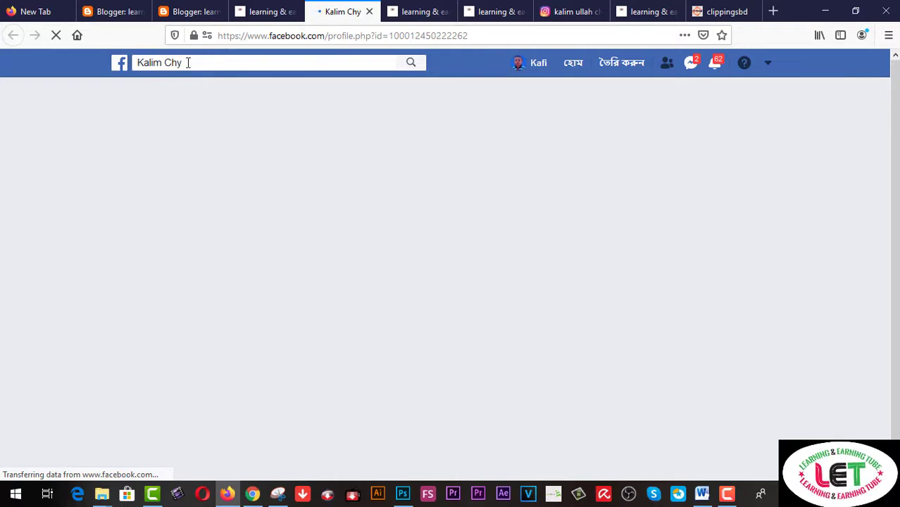
drag(188, 63, 137, 62)
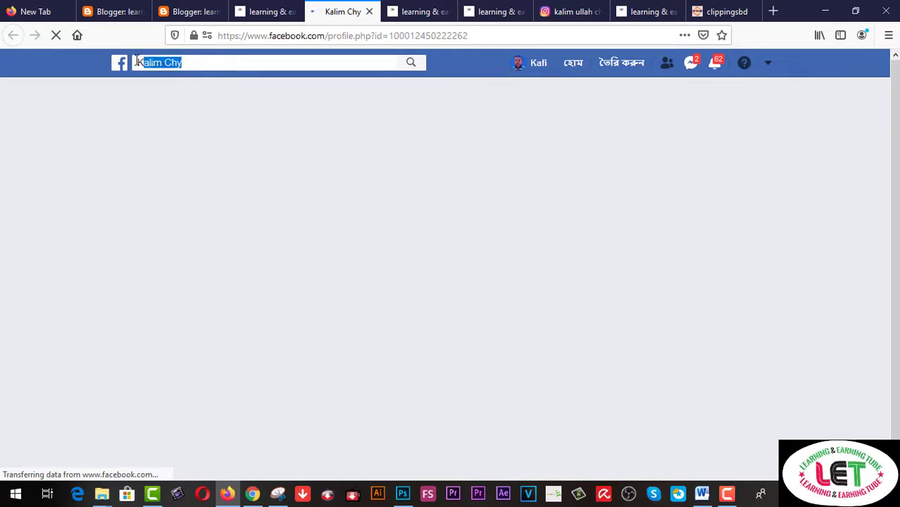
click(209, 62)
click(369, 12)
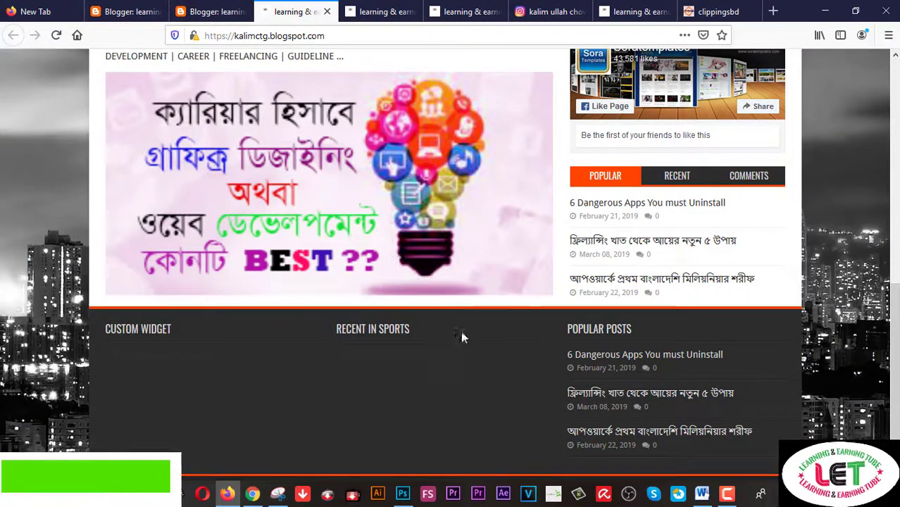
scroll(470, 363, down, 3)
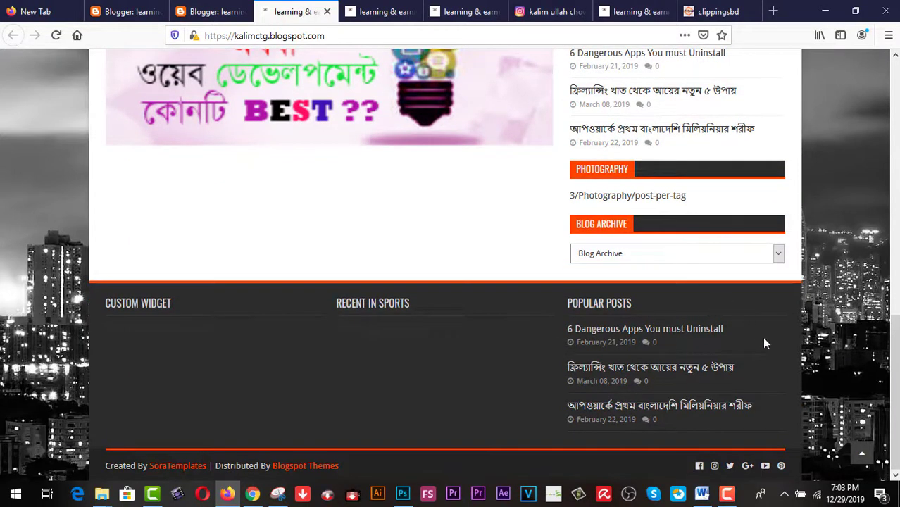
scroll(810, 222, up, 5)
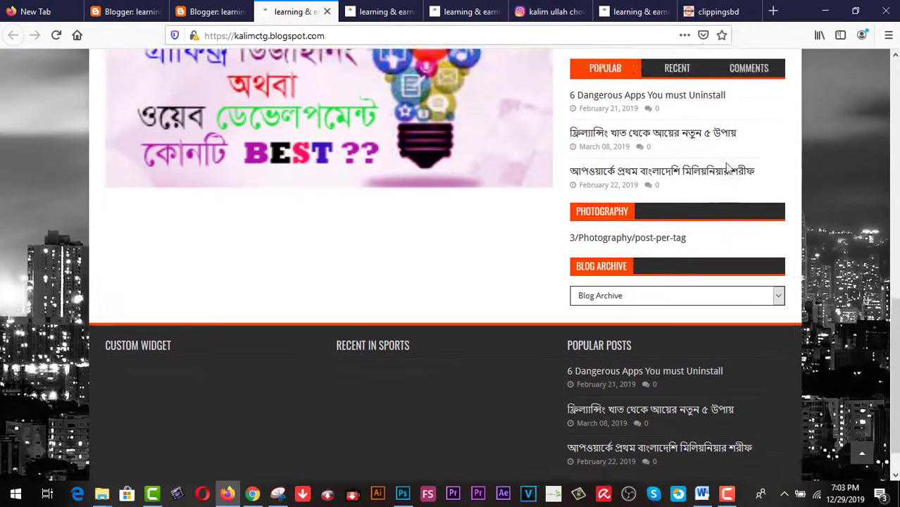
scroll(752, 229, down, 3)
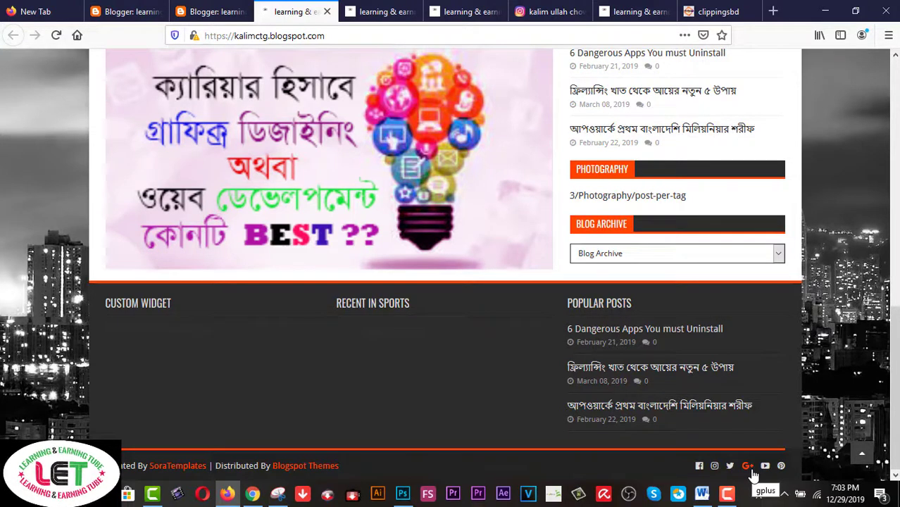
Step: Reopen the Social Media Icons gadget from the Blogger layout and delete its gplus and youtube links
click(215, 16)
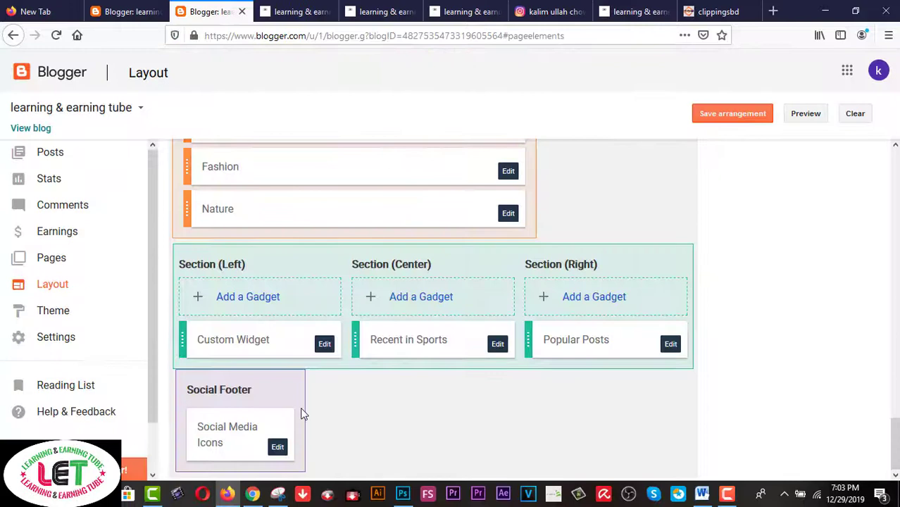
click(282, 448)
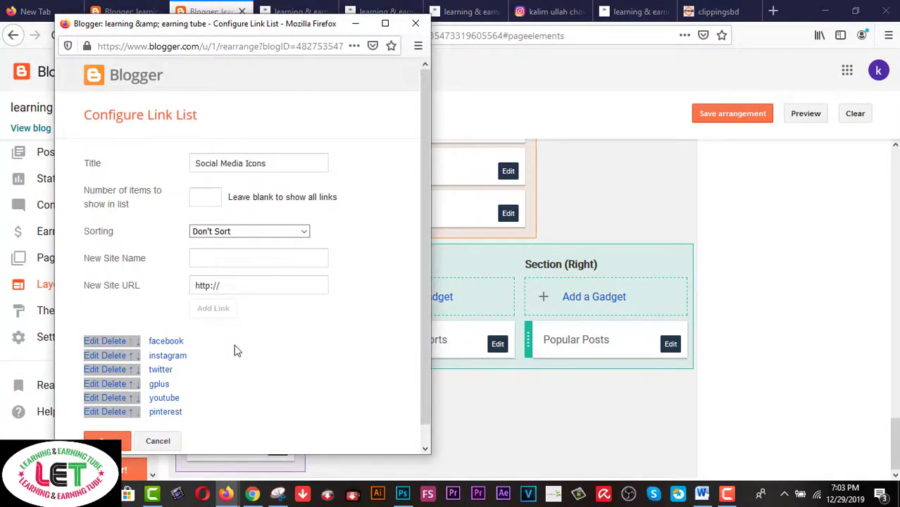
click(116, 384)
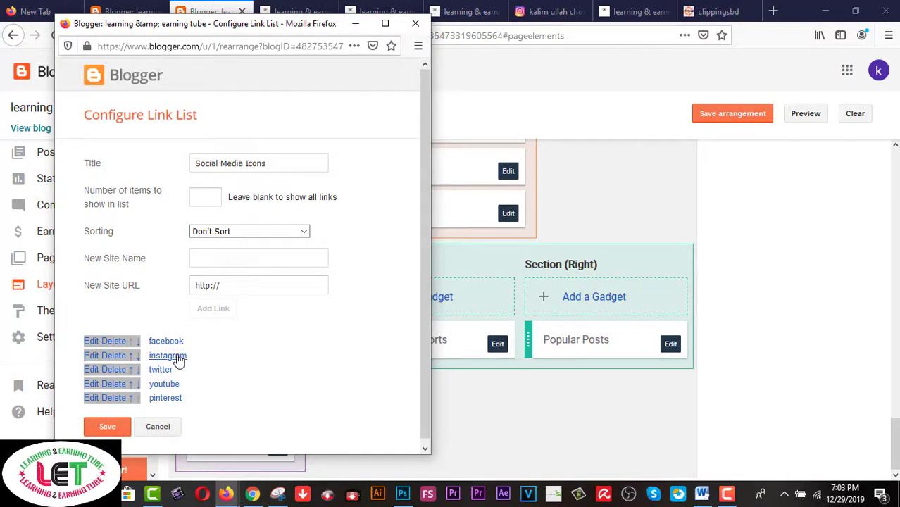
click(235, 260)
click(234, 259)
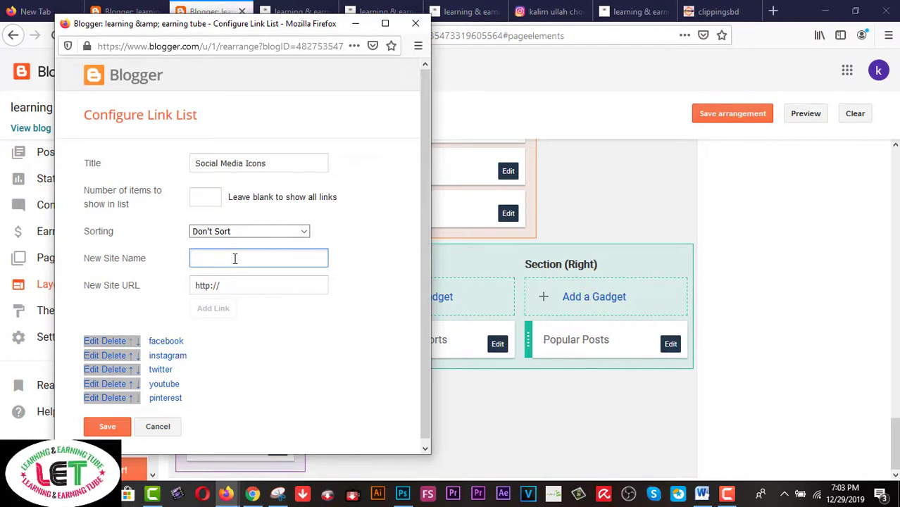
click(116, 384)
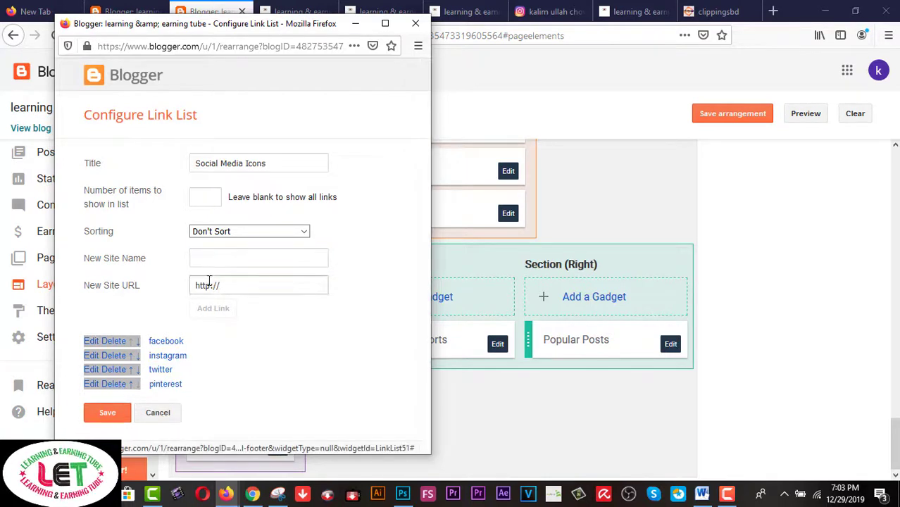
Step: Enter youtube as the new site name and select the prefilled new site URL for replacement
click(224, 258)
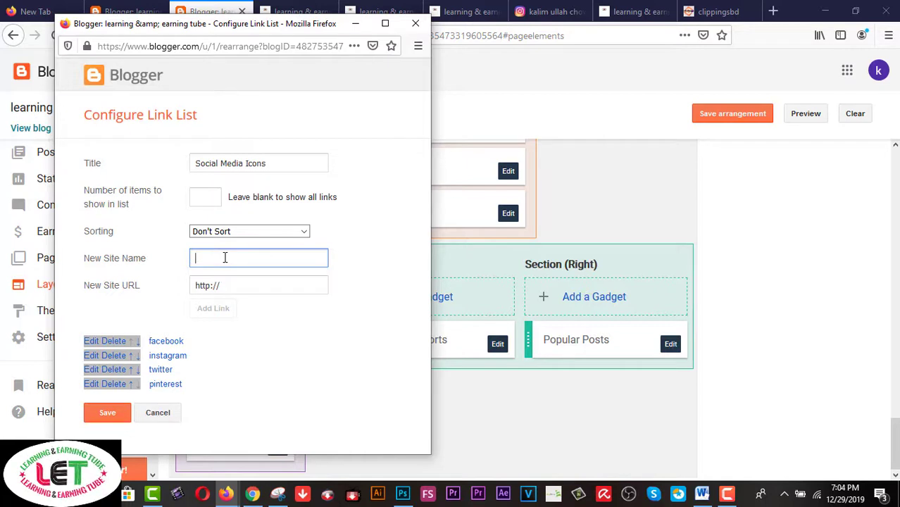
text(youtube)
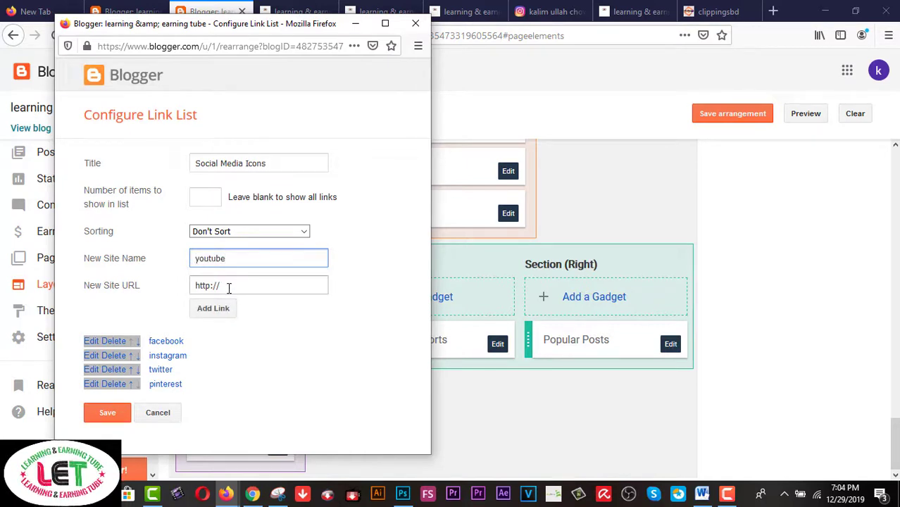
click(228, 287)
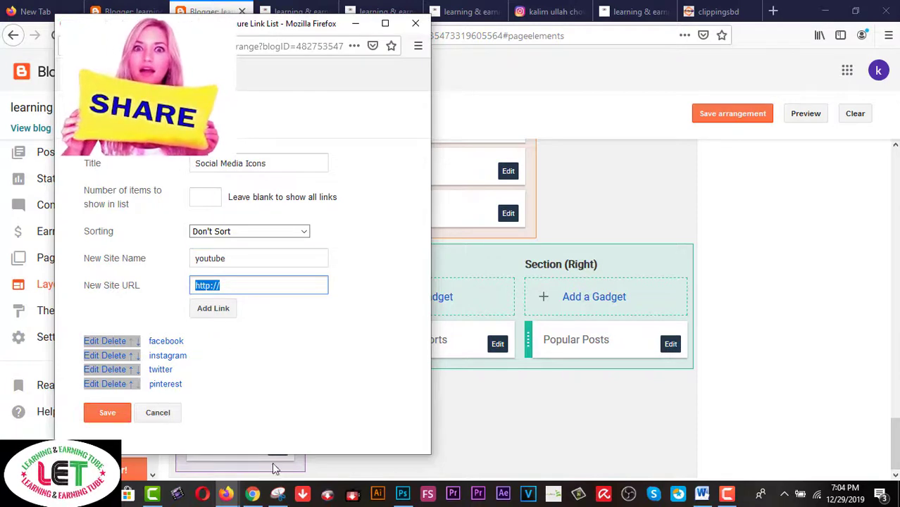
Step: Switch to Chrome and copy the web address of the learning & earning tube YouTube channel page
click(252, 493)
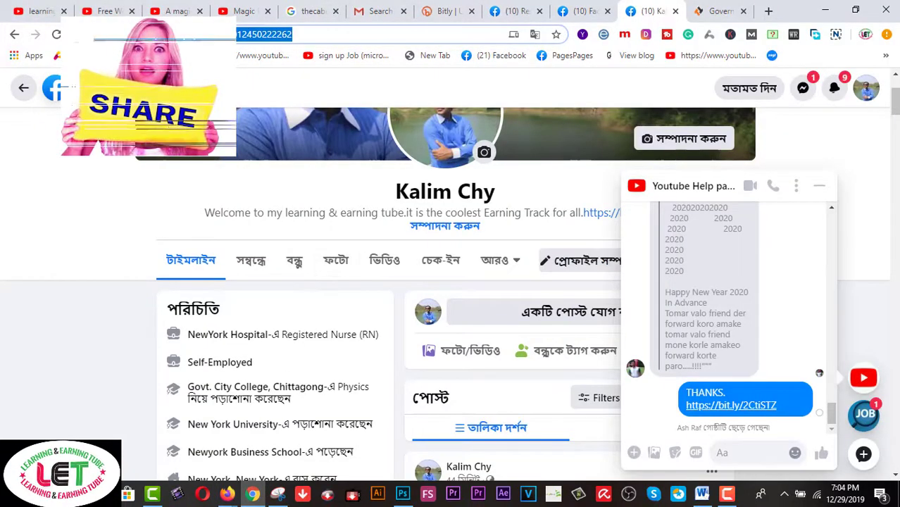
click(39, 11)
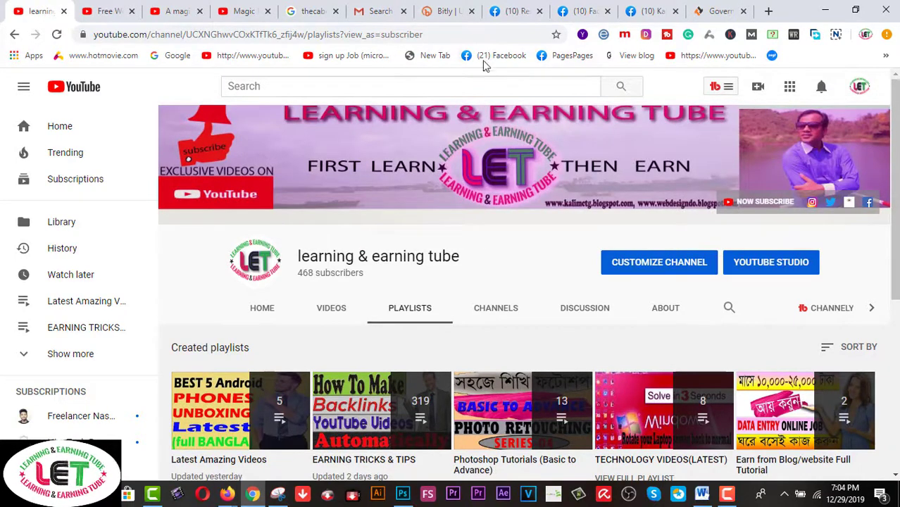
click(466, 35)
drag(466, 35, 94, 35)
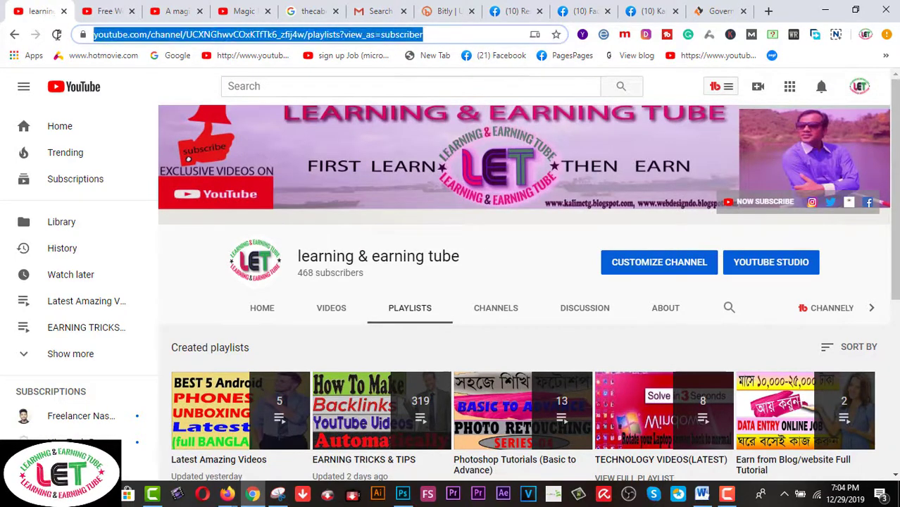
right_click(321, 37)
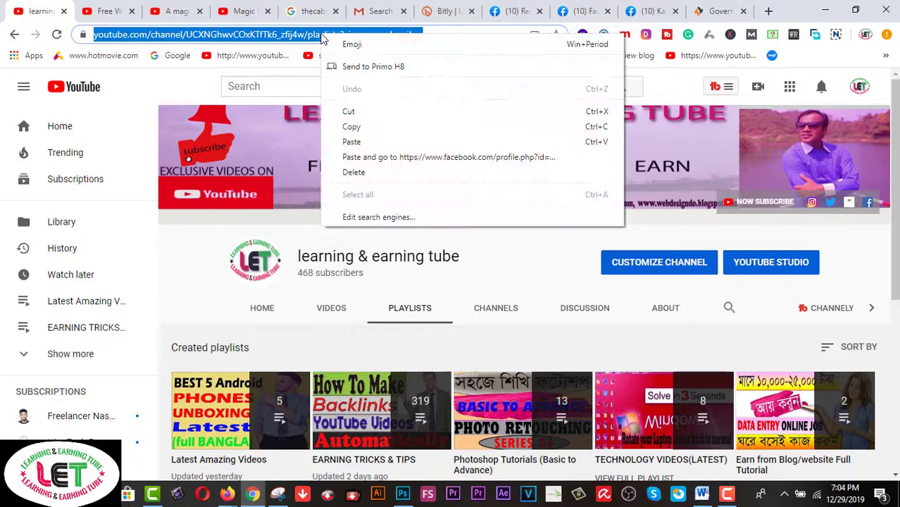
click(359, 127)
Step: Return to the Configure Link List window in Firefox, add the youtube link with the copied channel address and save the gadget
click(252, 495)
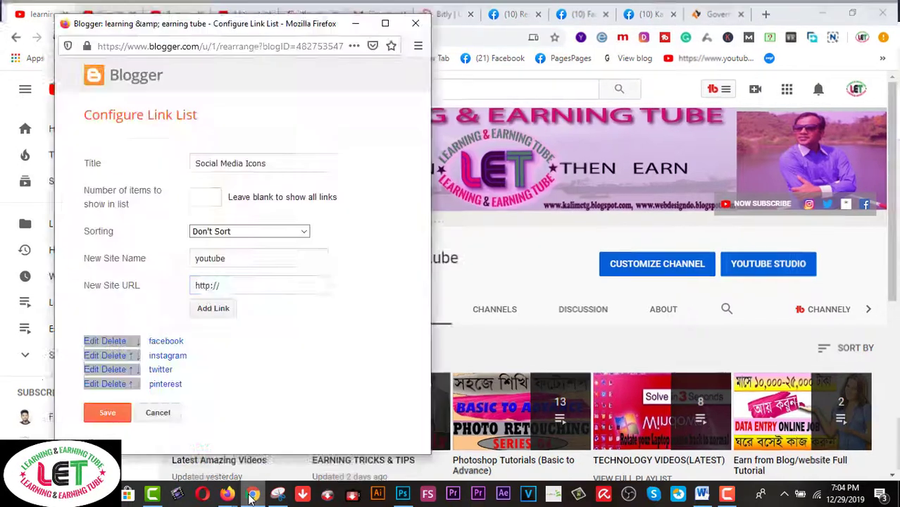
right_click(239, 286)
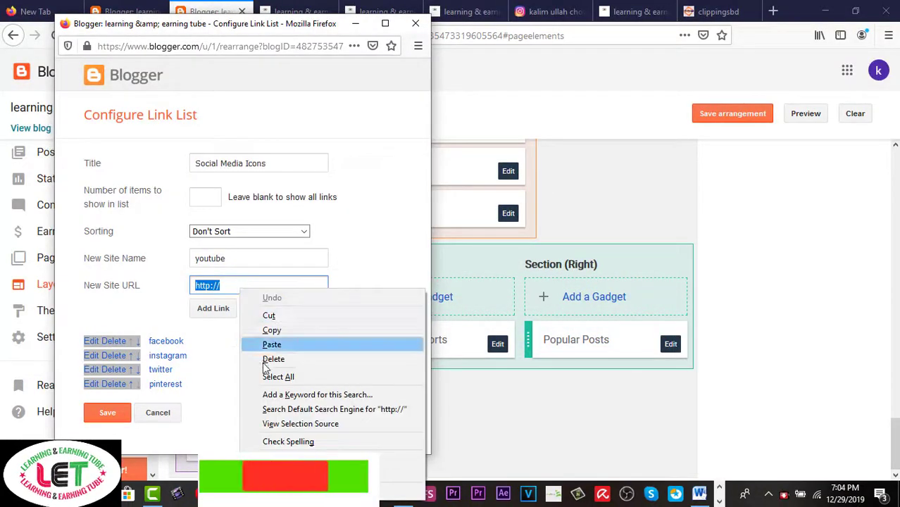
click(276, 349)
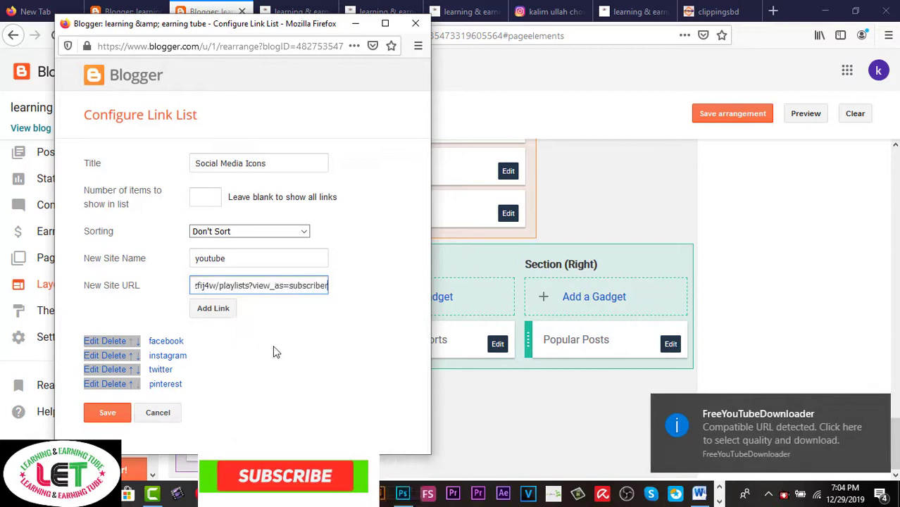
click(226, 310)
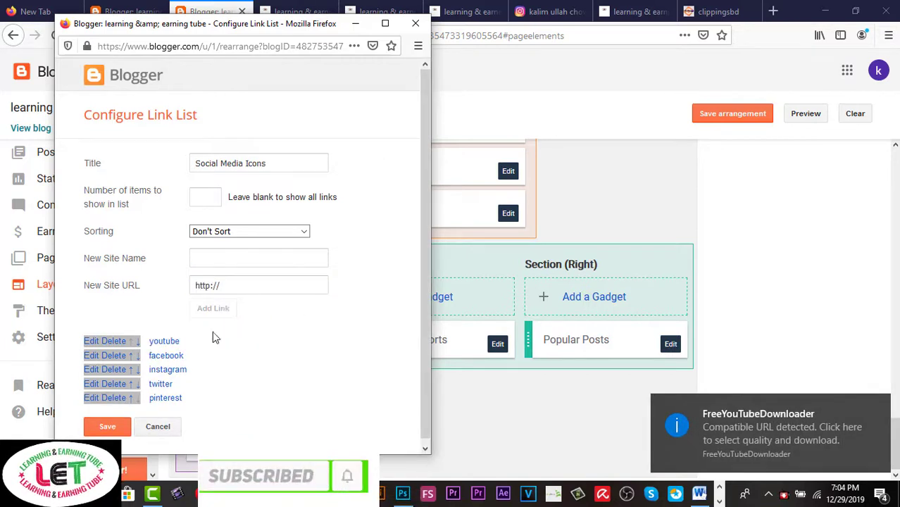
click(108, 426)
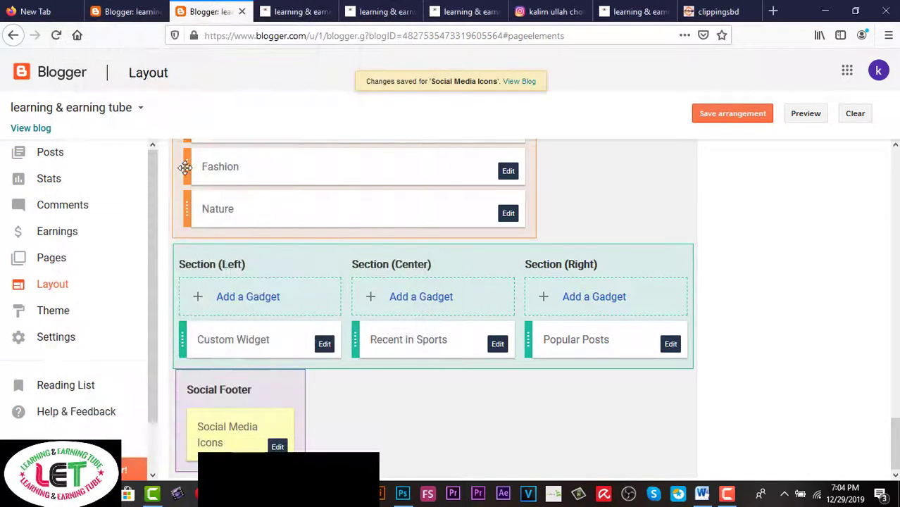
Step: Open the updated blog in a new tab, close the older blog tabs and bring the new one to the front
right_click(39, 130)
click(50, 136)
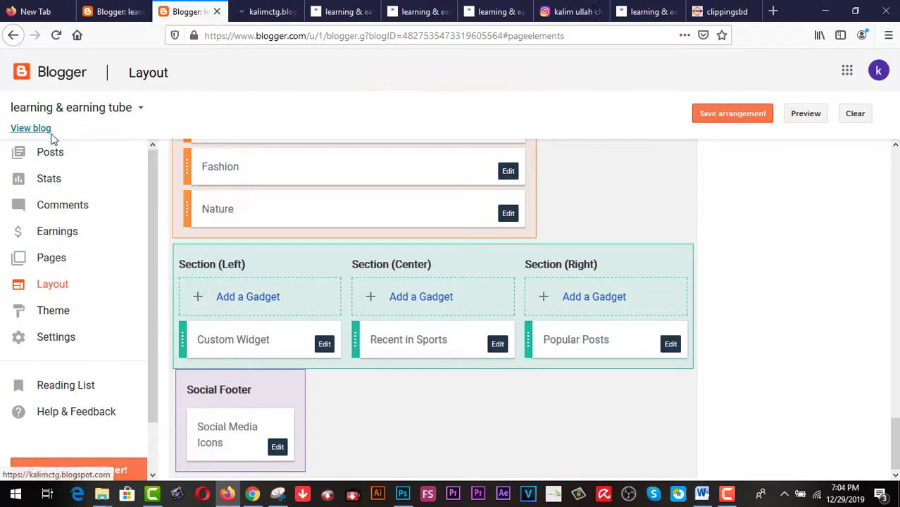
click(334, 16)
click(367, 13)
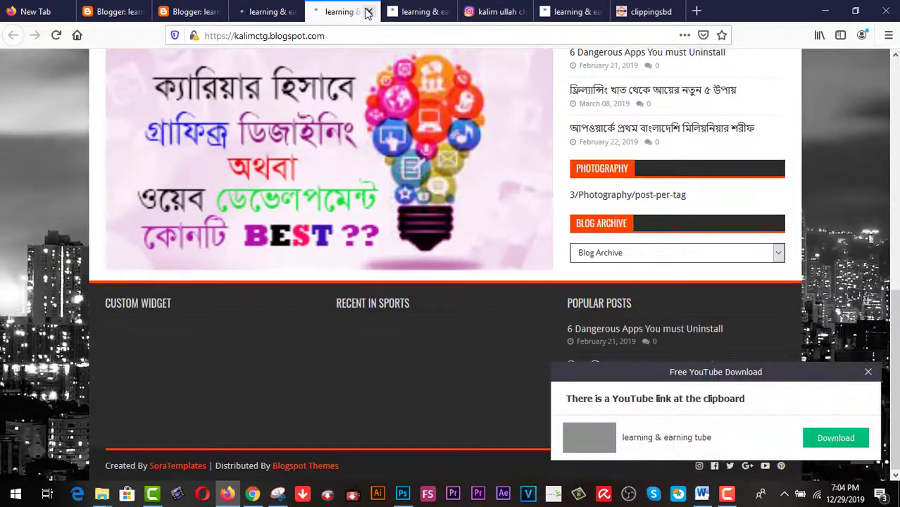
click(370, 12)
click(370, 12)
click(274, 12)
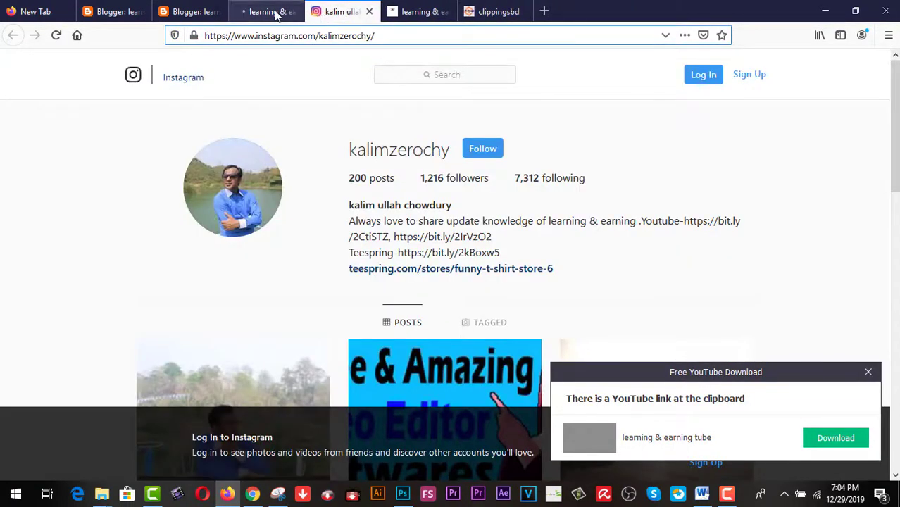
Step: Dismiss the download popup and check the YouTube icon in the blog's footer by opening its link in a new tab, then close that tab
click(869, 374)
scroll(684, 352, down, 3)
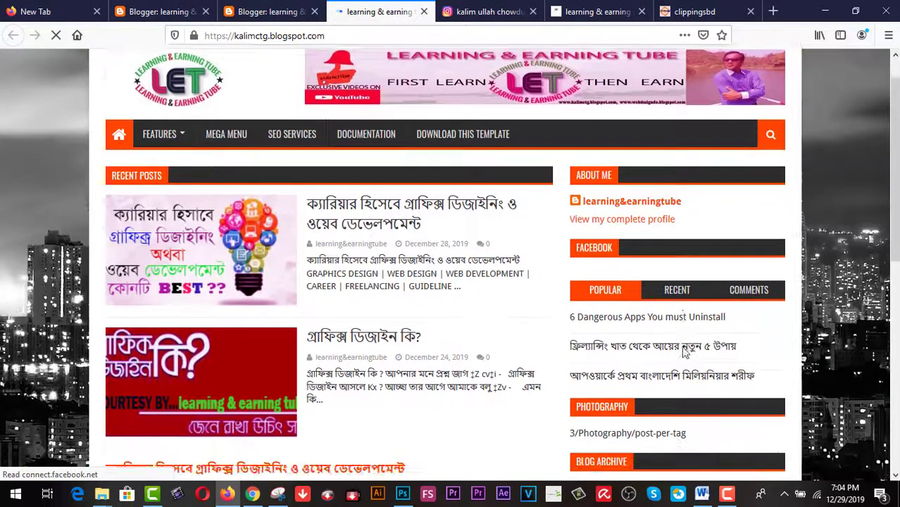
scroll(705, 360, down, 2)
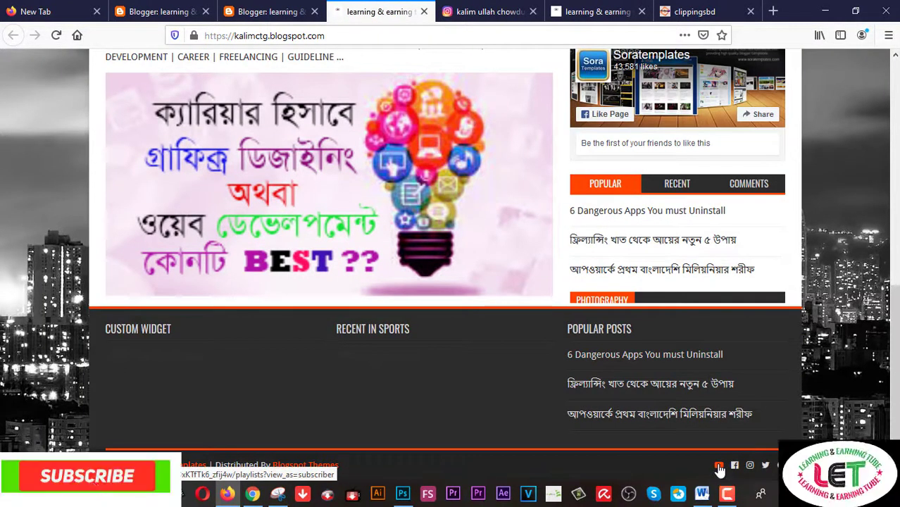
right_click(719, 468)
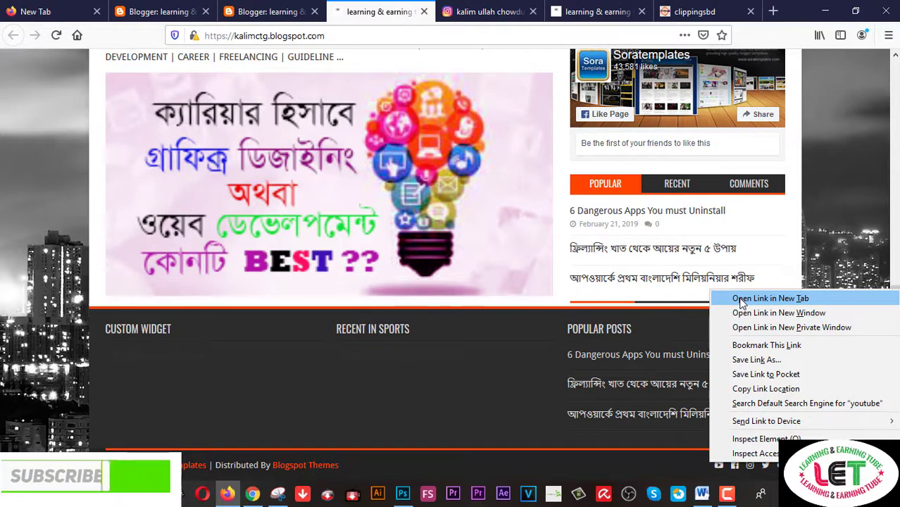
click(742, 298)
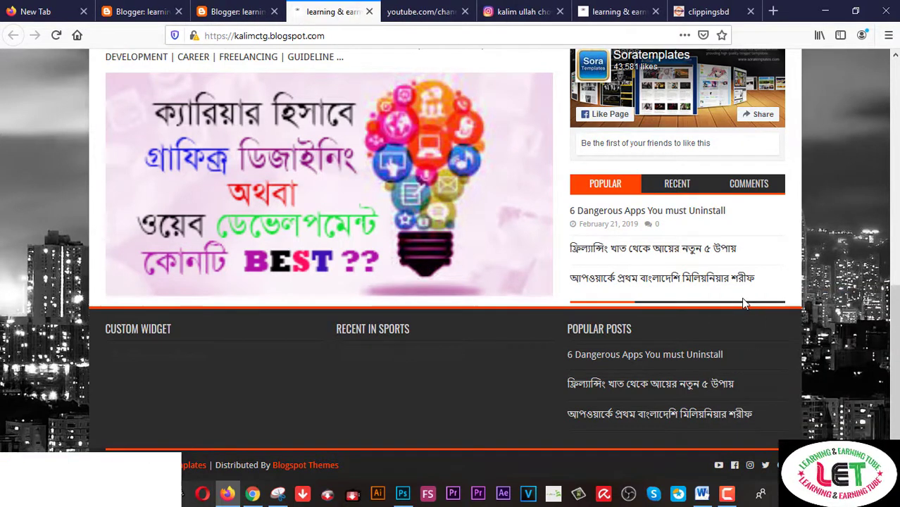
click(432, 18)
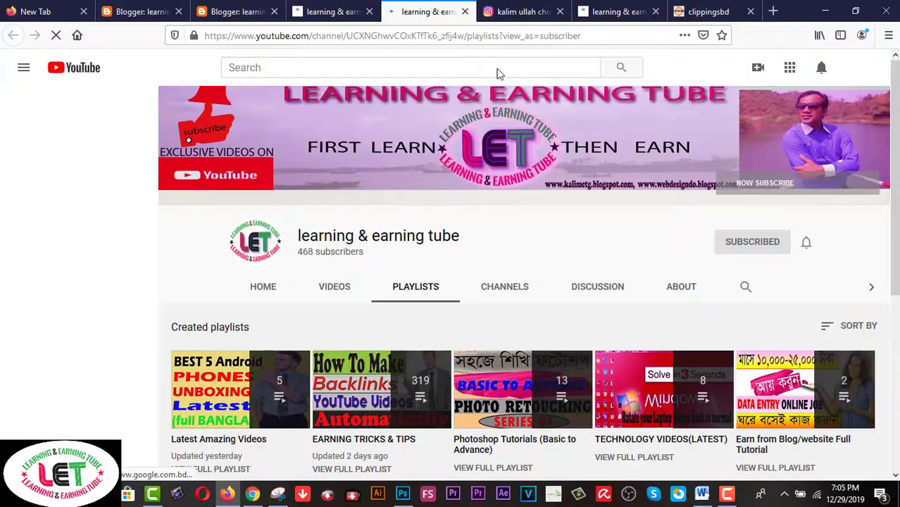
click(465, 12)
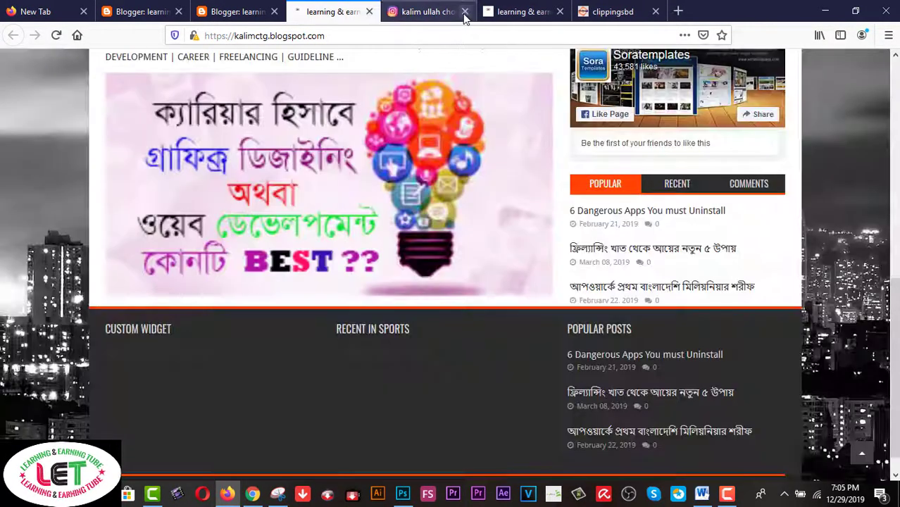
Step: Edit the Social Media Icons gadget in the Blogger layout, delete its existing twitter link and enter twitter as the new site name
click(238, 14)
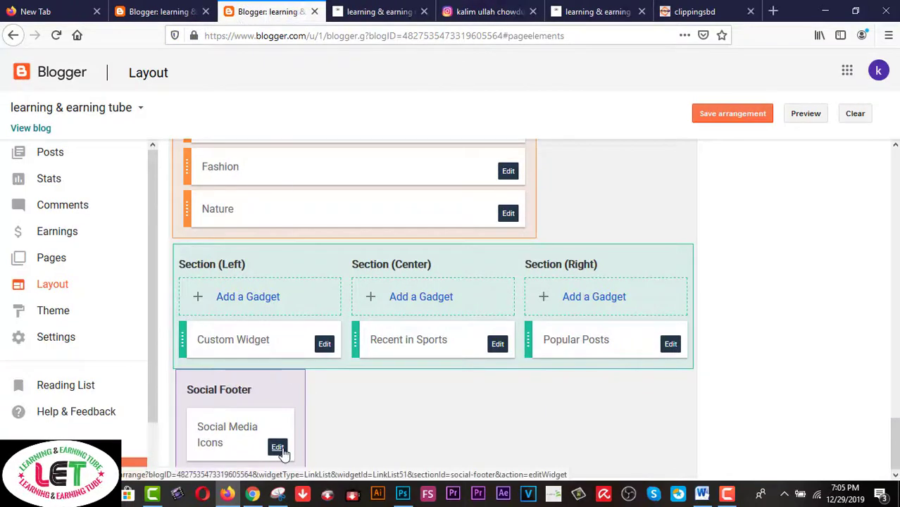
click(278, 448)
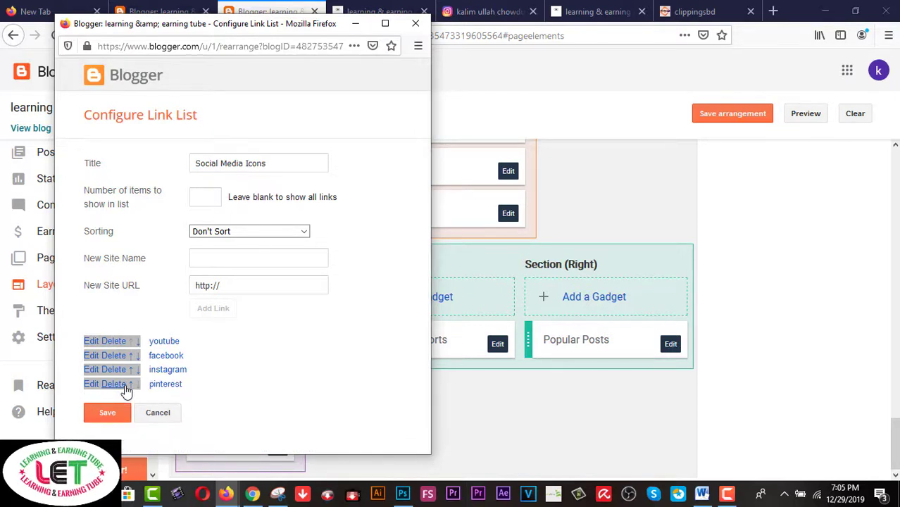
click(124, 384)
click(216, 261)
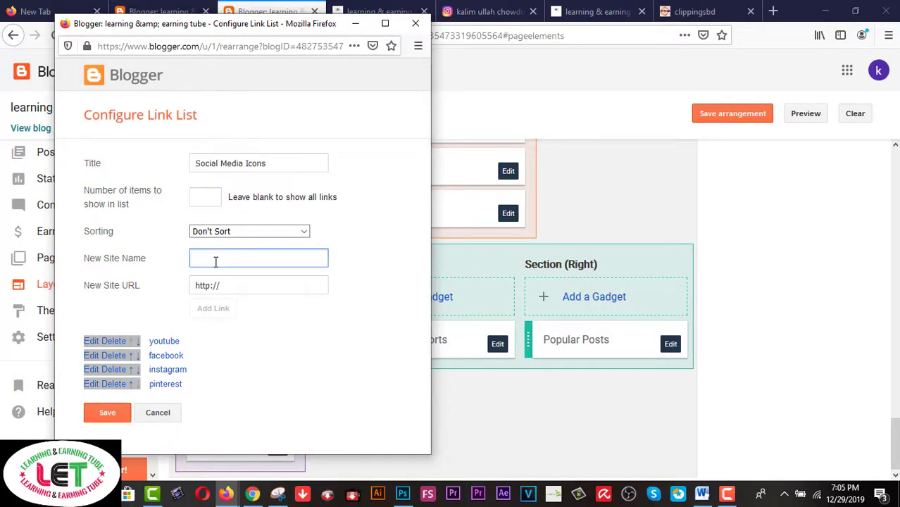
text(tw)
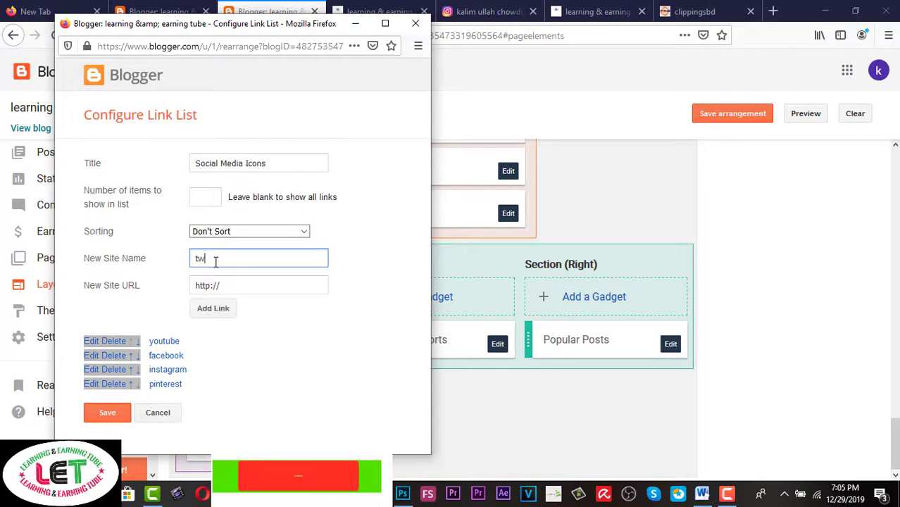
text(itter)
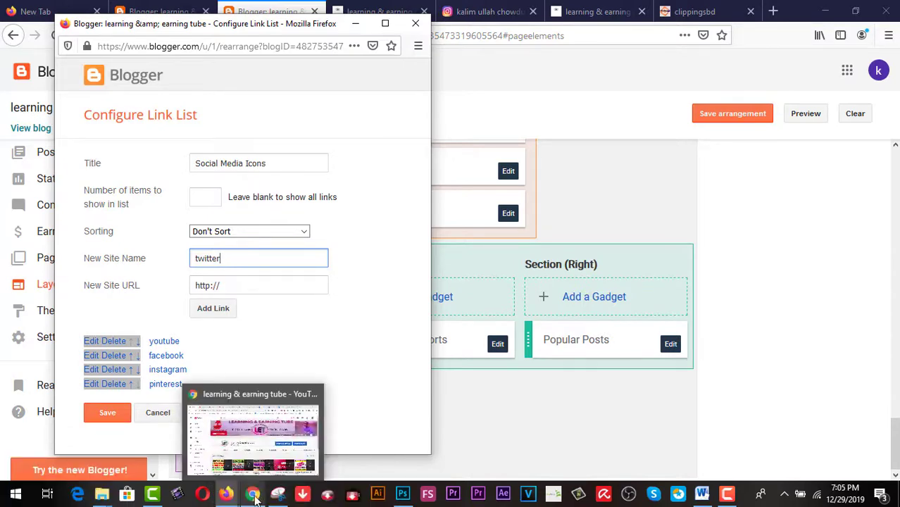
Step: Switch to Chrome, open the twitter link from the YouTube channel's About page in a new tab and copy the profile's web address
click(271, 451)
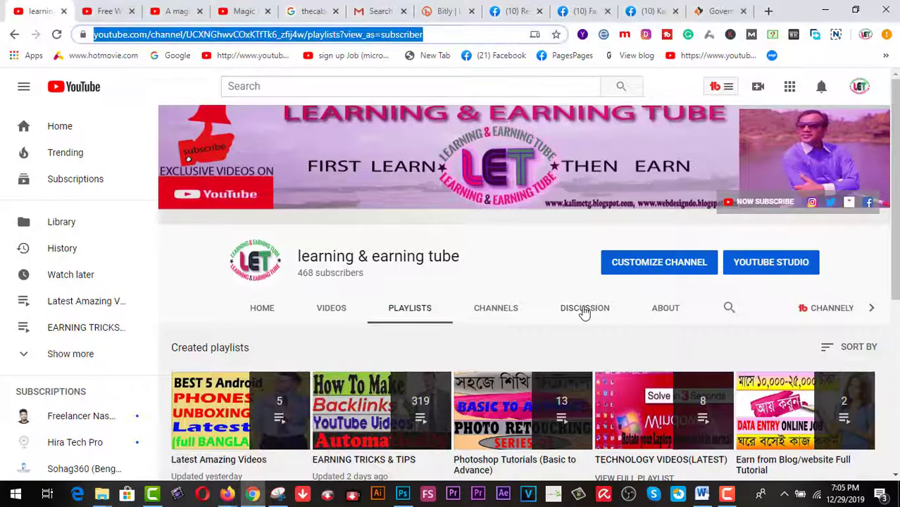
click(667, 311)
scroll(529, 322, down, 3)
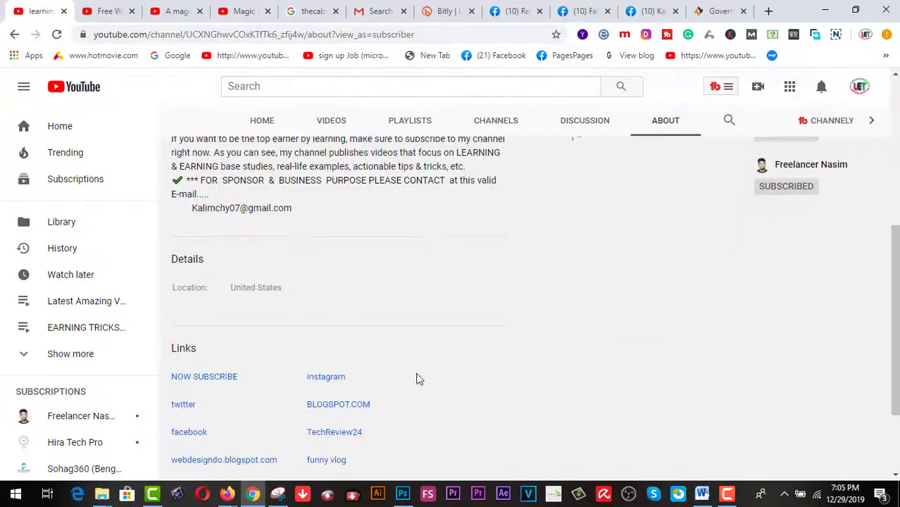
scroll(195, 305, down, 2)
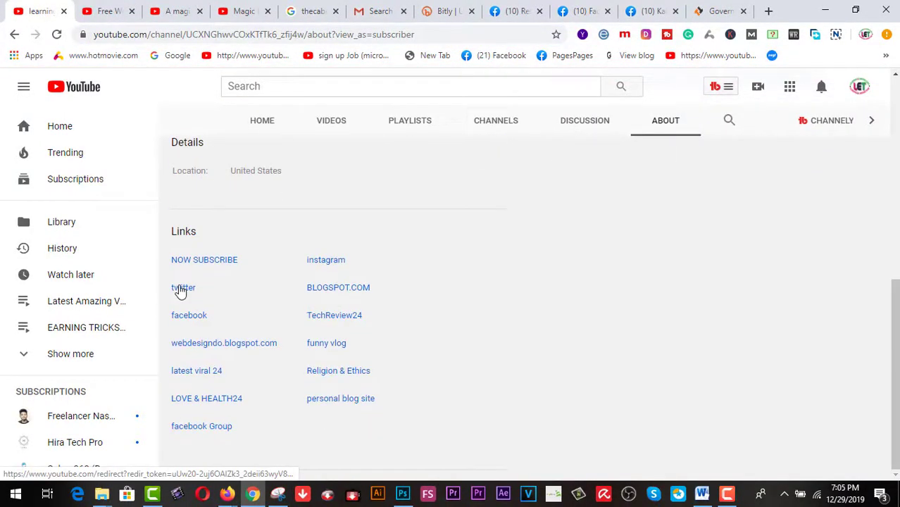
right_click(181, 291)
click(195, 295)
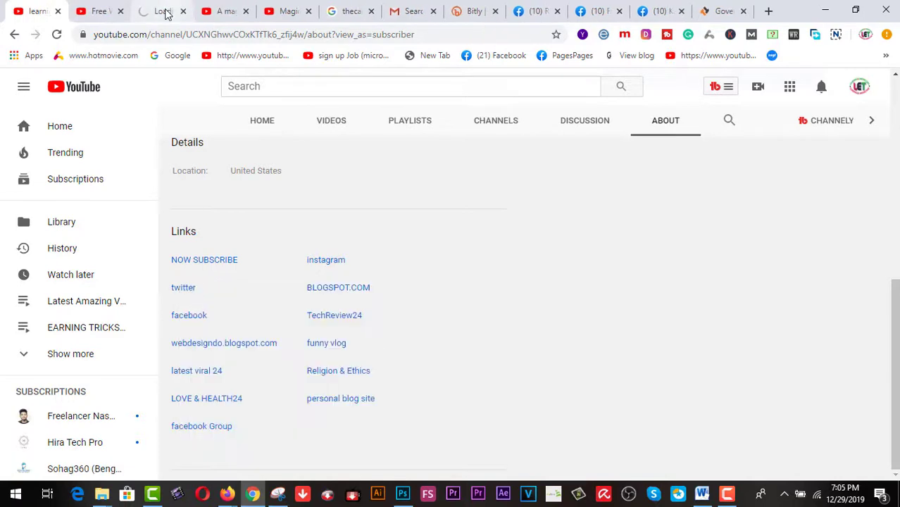
click(166, 12)
click(257, 34)
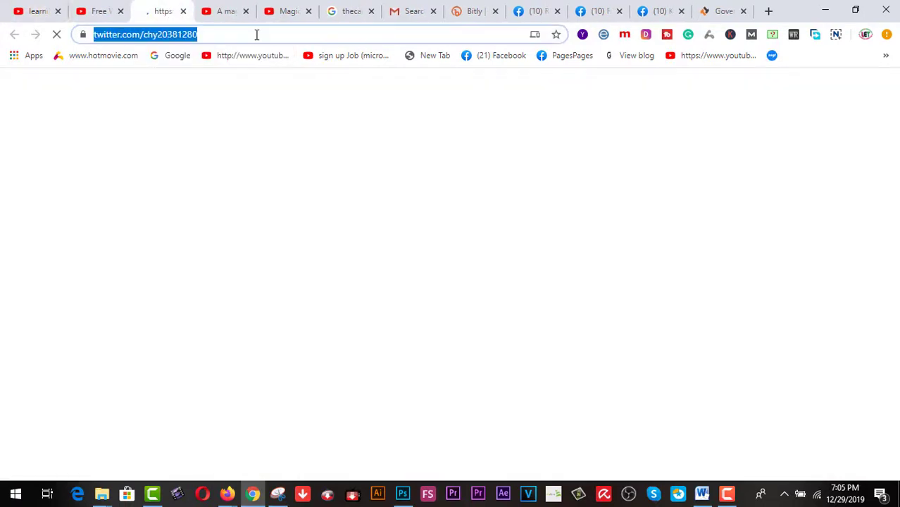
right_click(256, 36)
click(288, 129)
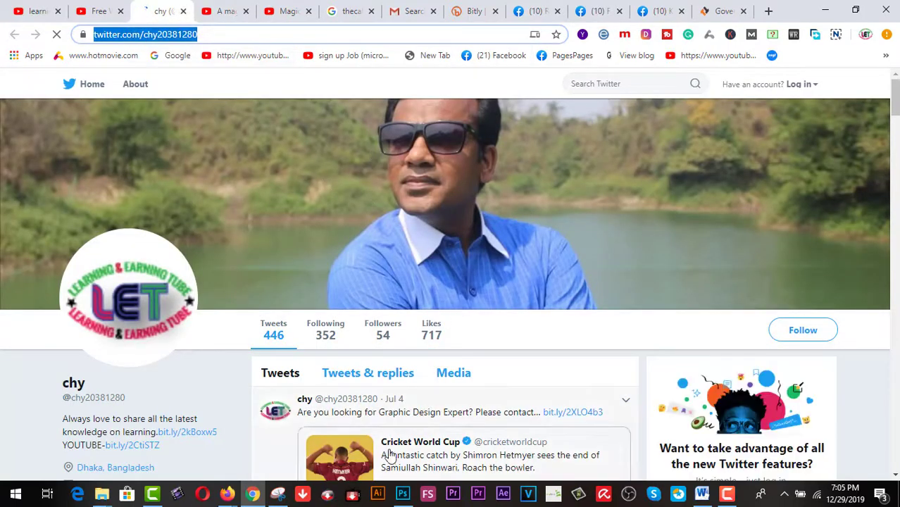
Step: Return to the Configure Link List window in Firefox, add the twitter link with the copied profile address and save the gadget
mouse_move(227, 495)
click(303, 426)
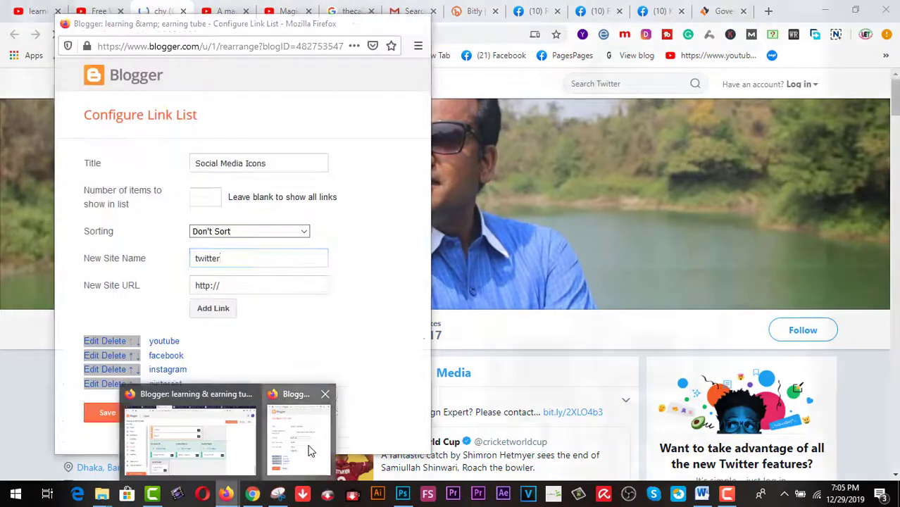
drag(237, 286, 201, 287)
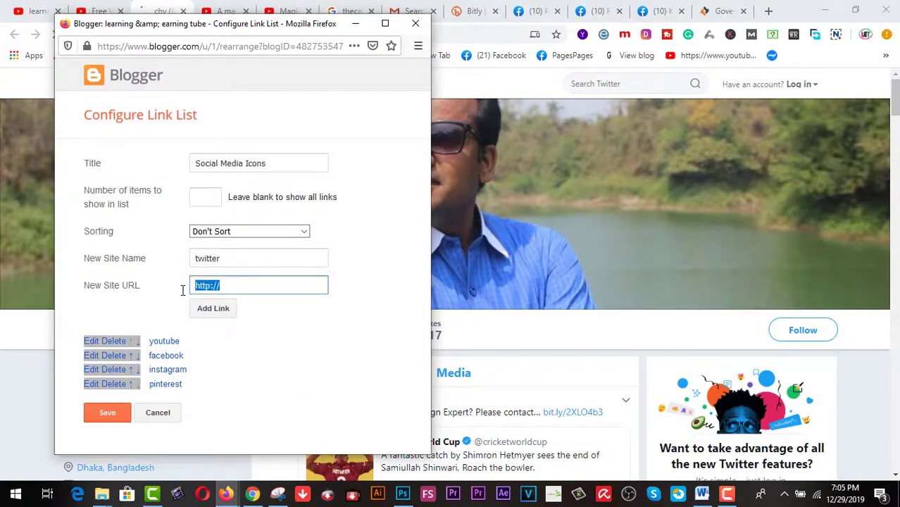
right_click(231, 286)
click(275, 344)
click(214, 309)
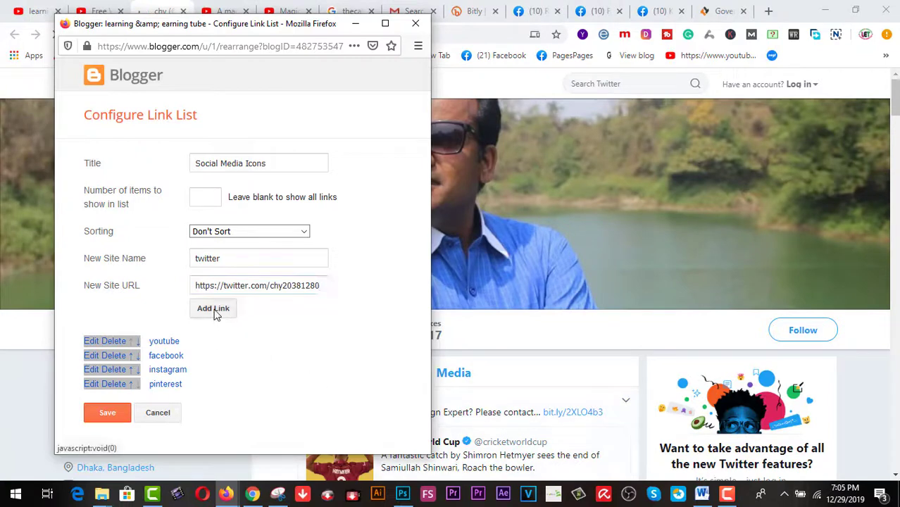
click(107, 428)
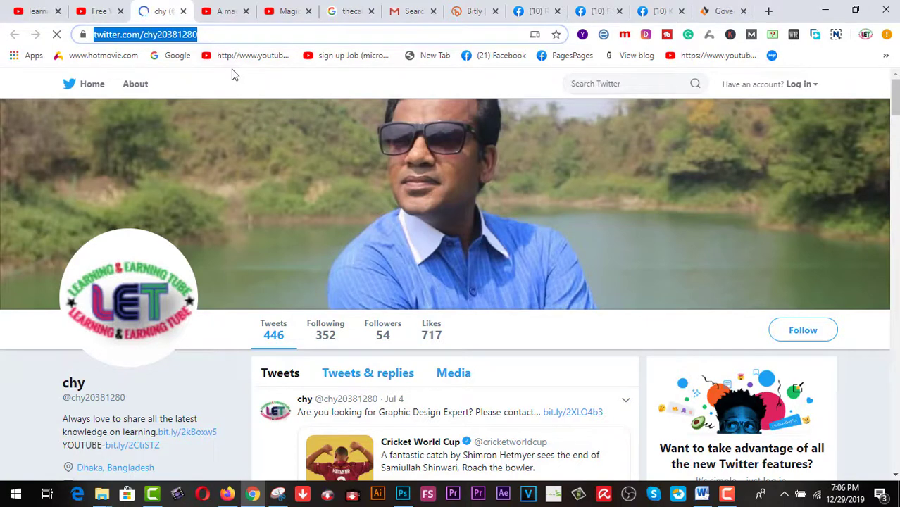
Step: Switch to Firefox, open the updated blog in a new tab and check the social media icons in its footer
click(227, 493)
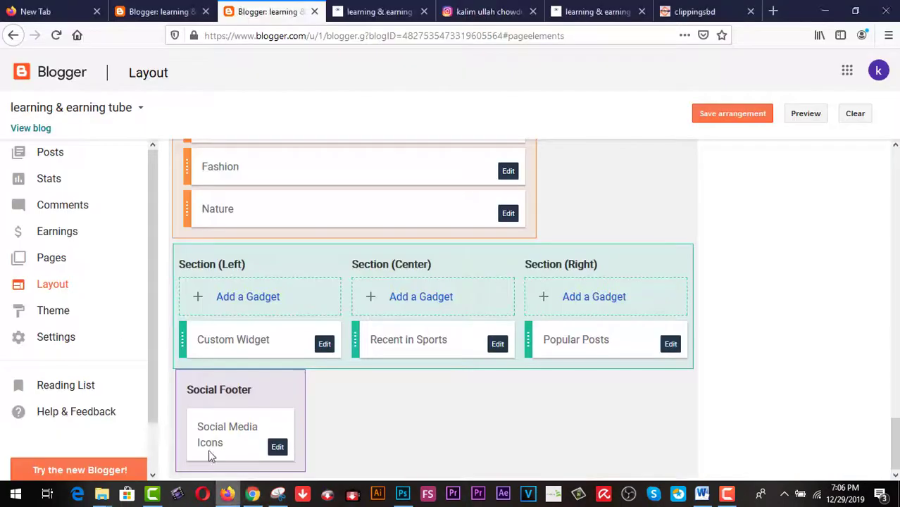
right_click(21, 130)
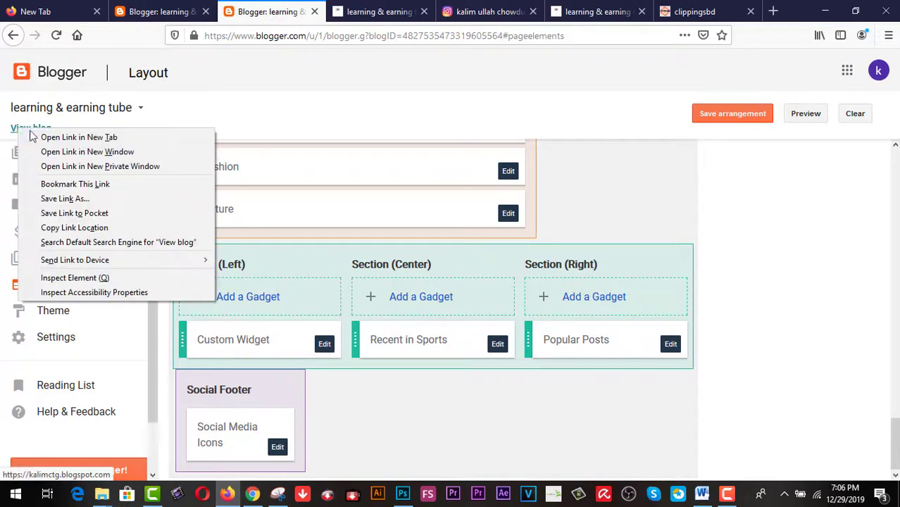
click(77, 137)
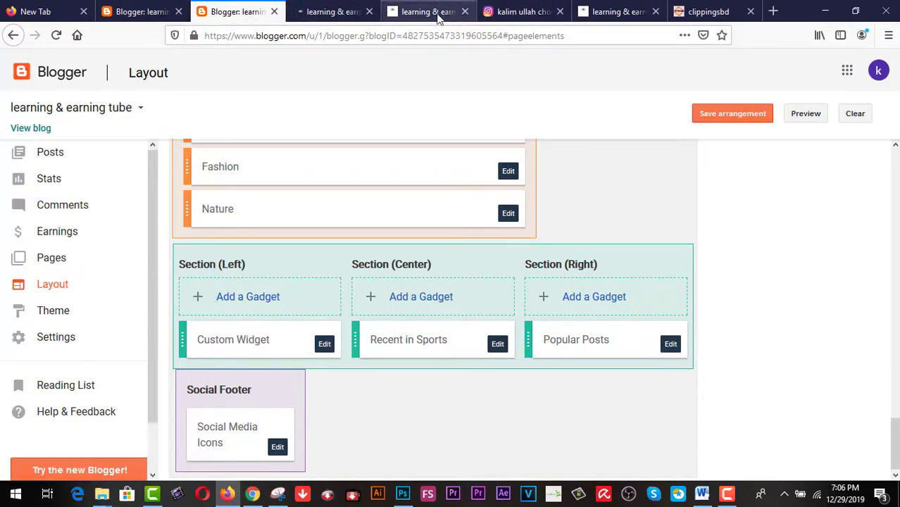
click(343, 17)
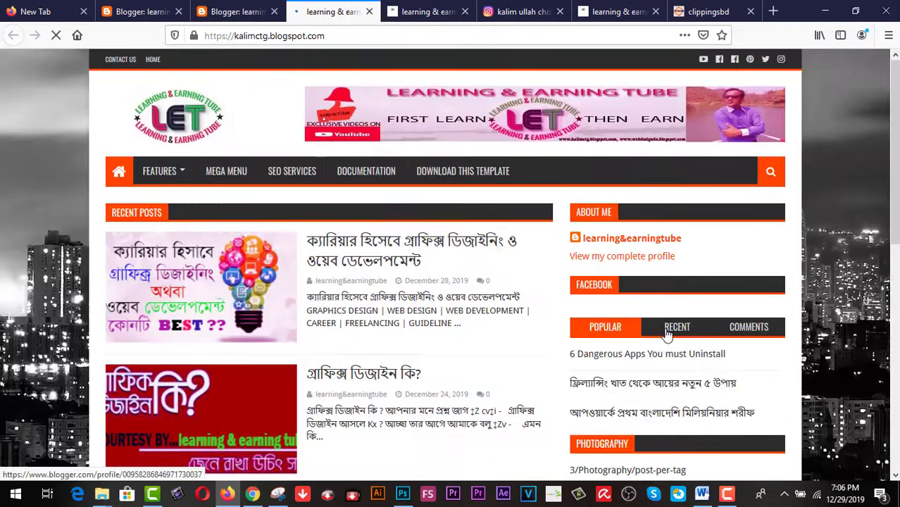
scroll(722, 338, down, 3)
scroll(722, 339, down, 3)
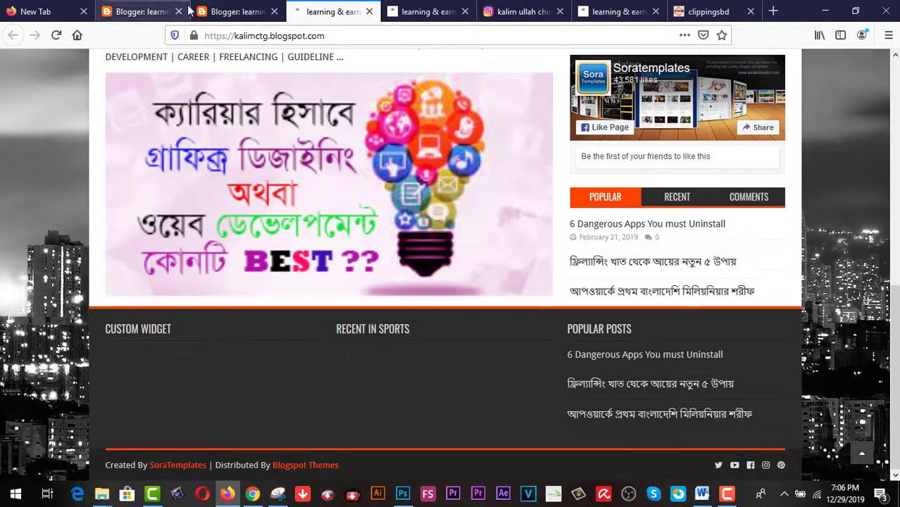
Step: Reopen the Social Media Icons gadget and reorder its links so that facebook comes first, youtube second and twitter third
click(233, 12)
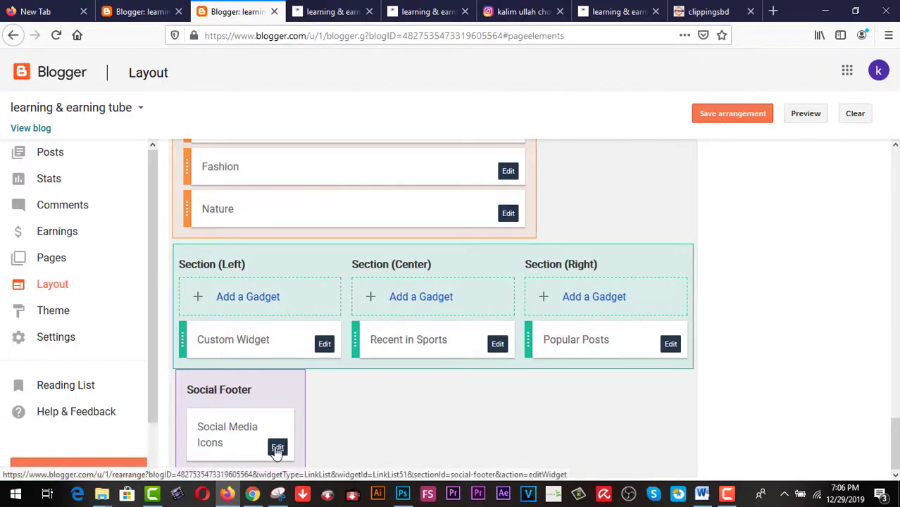
click(278, 449)
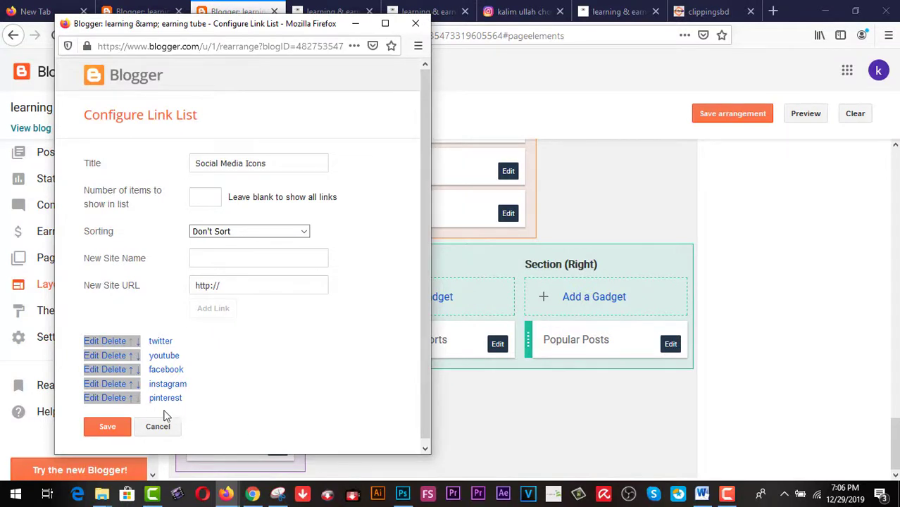
click(131, 370)
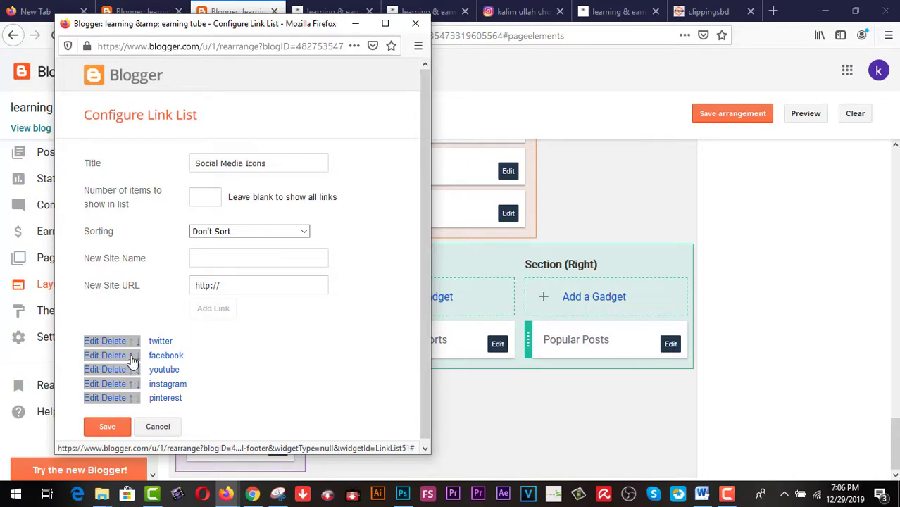
click(131, 358)
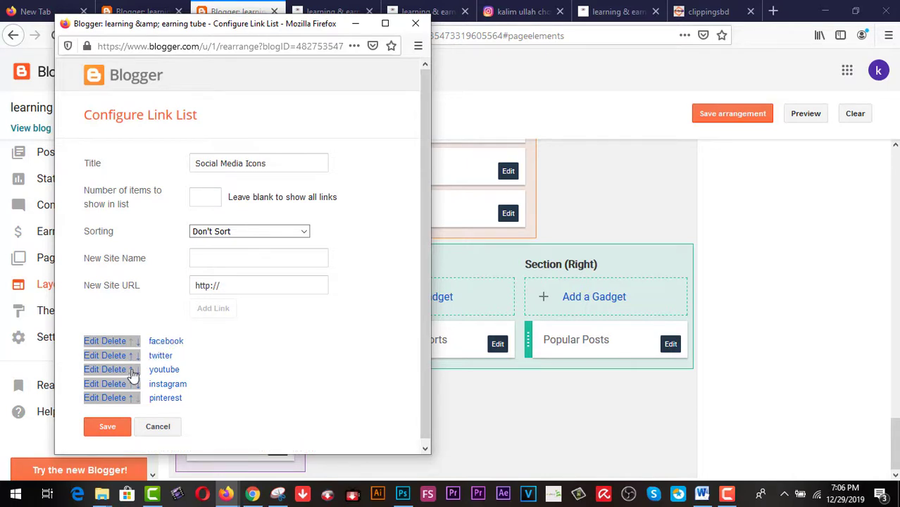
click(131, 372)
Step: Delete the existing pinterest link from the list and enter pinterst as the new site name
click(115, 398)
click(224, 258)
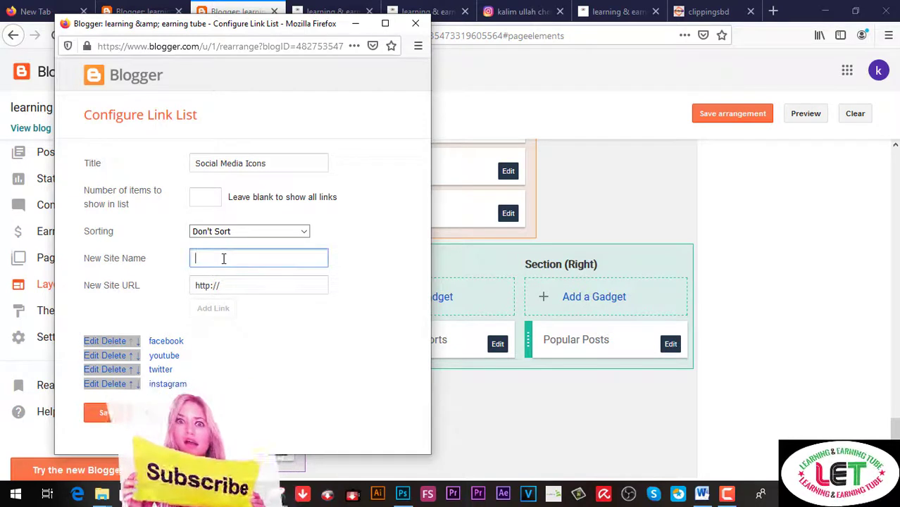
text(pinterst)
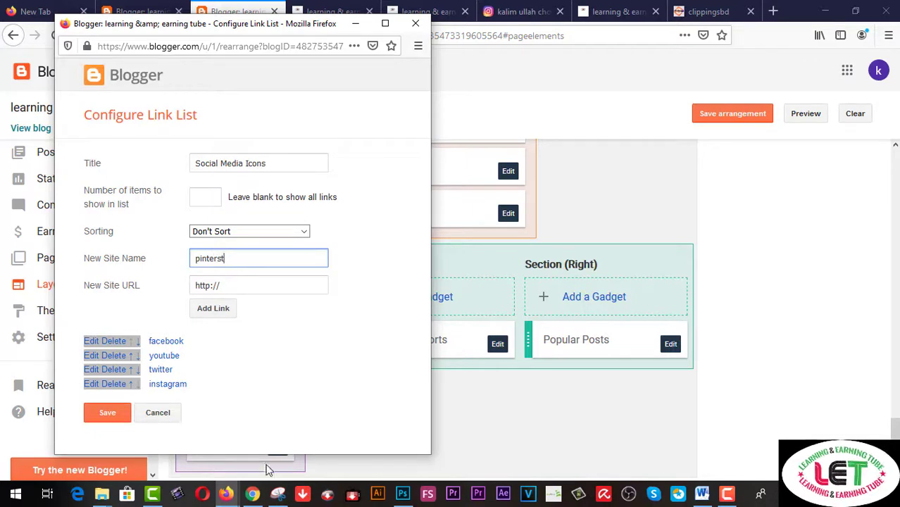
Step: Switch to Chrome, close the Twitter profile tab and expand the description of the Free Website Blog Making video
click(252, 493)
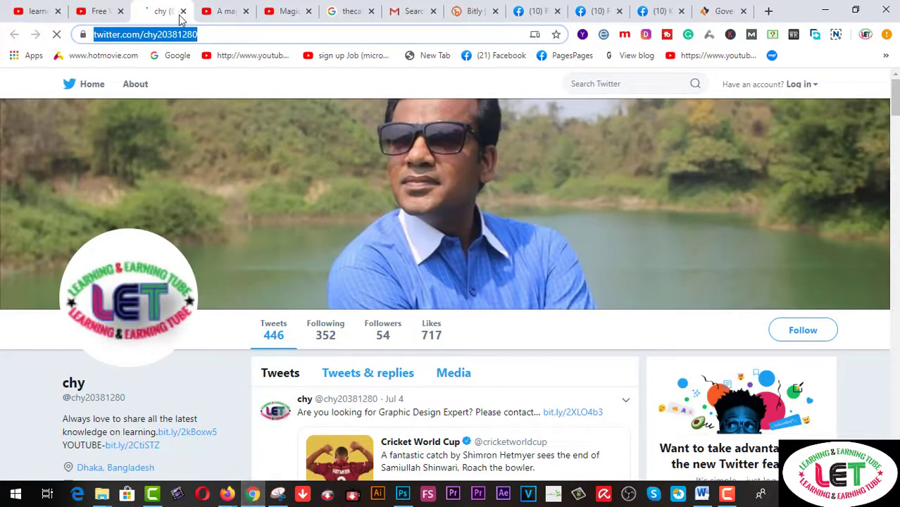
click(183, 11)
click(41, 15)
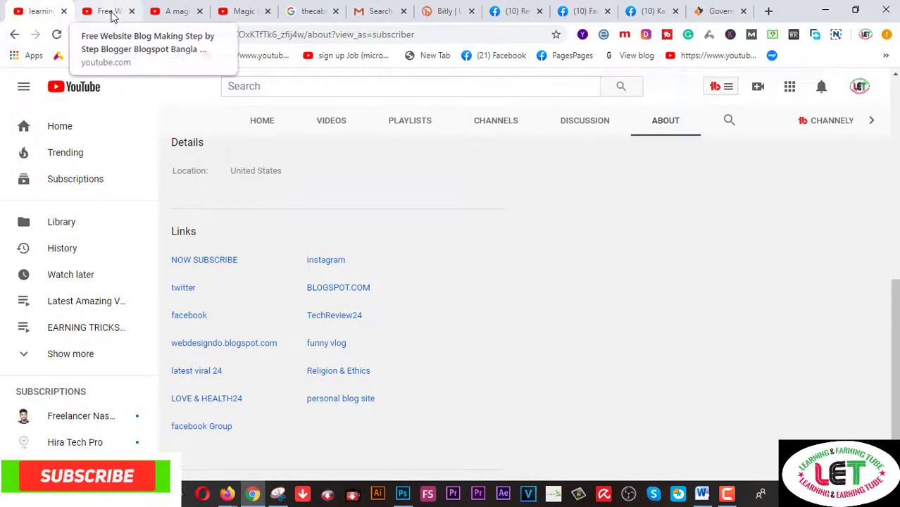
click(111, 13)
scroll(179, 416, down, 3)
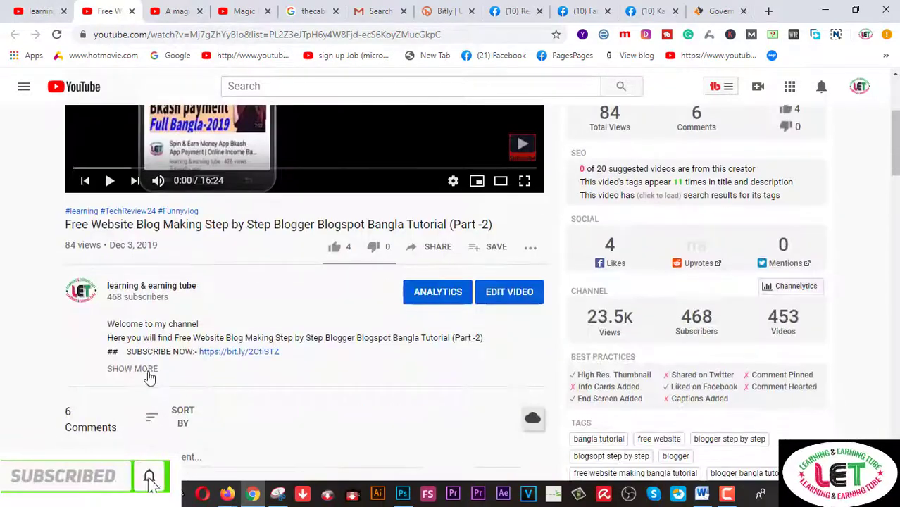
click(145, 374)
Step: Copy the Pinterest profile address from the social media links in the video's description
scroll(264, 377, down, 3)
scroll(265, 377, down, 4)
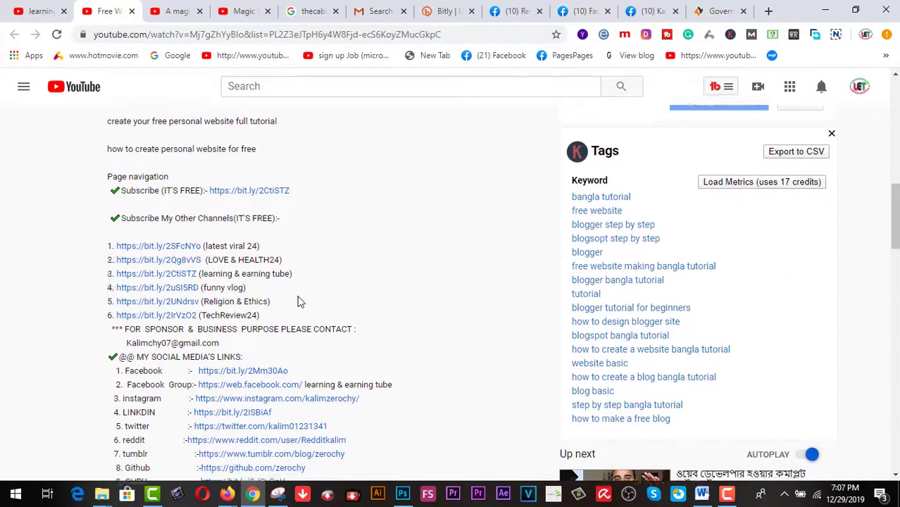
scroll(297, 301, down, 3)
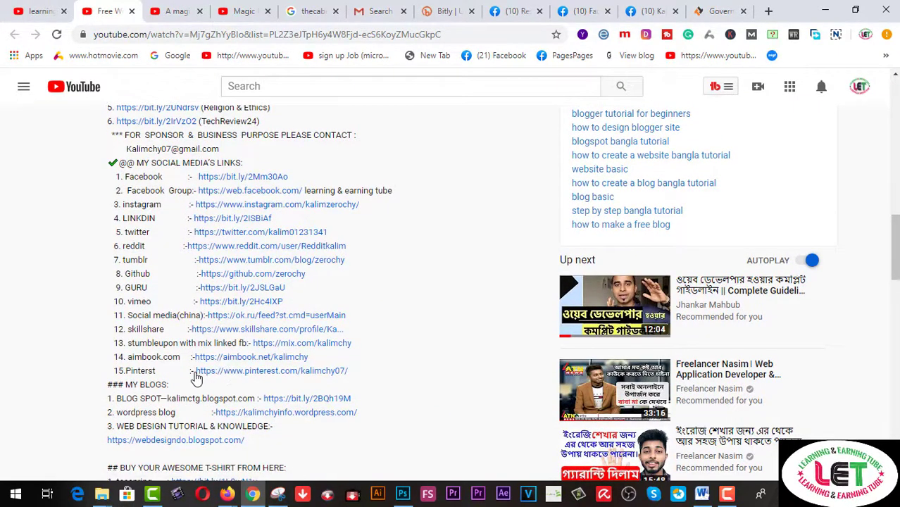
drag(196, 373, 334, 377)
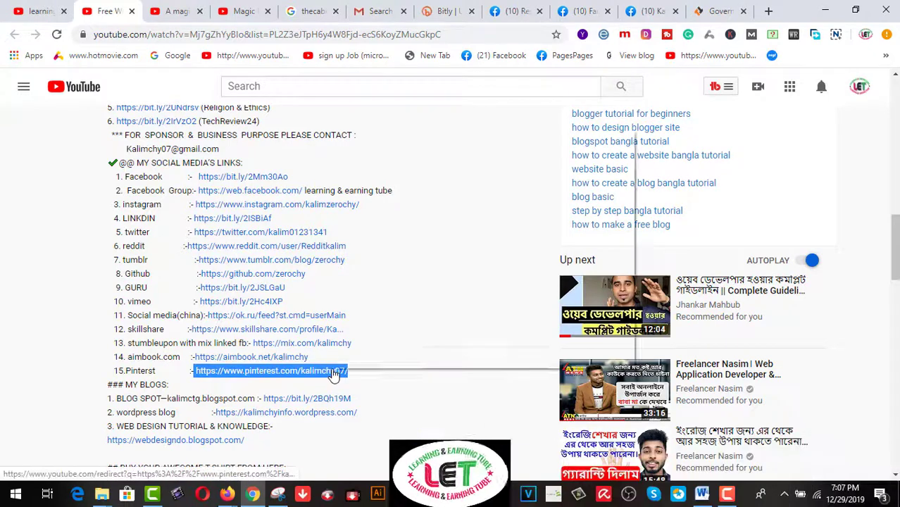
right_click(335, 375)
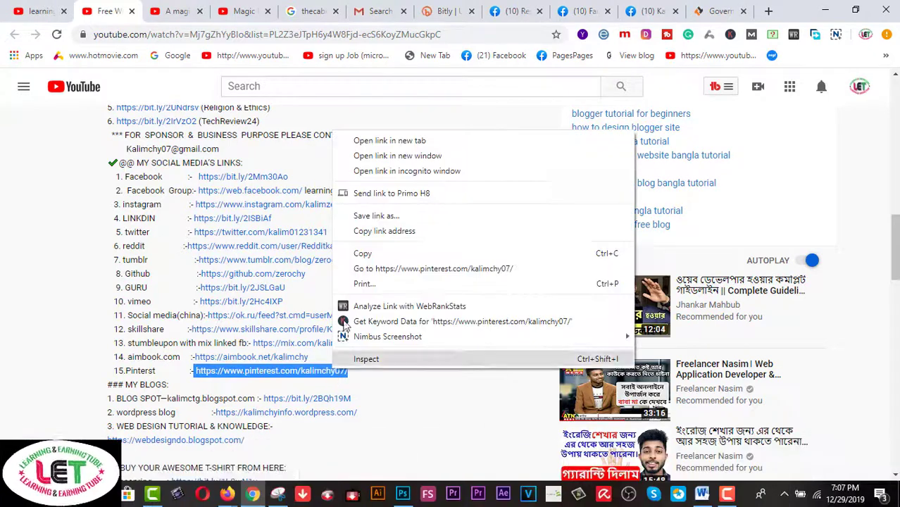
click(362, 255)
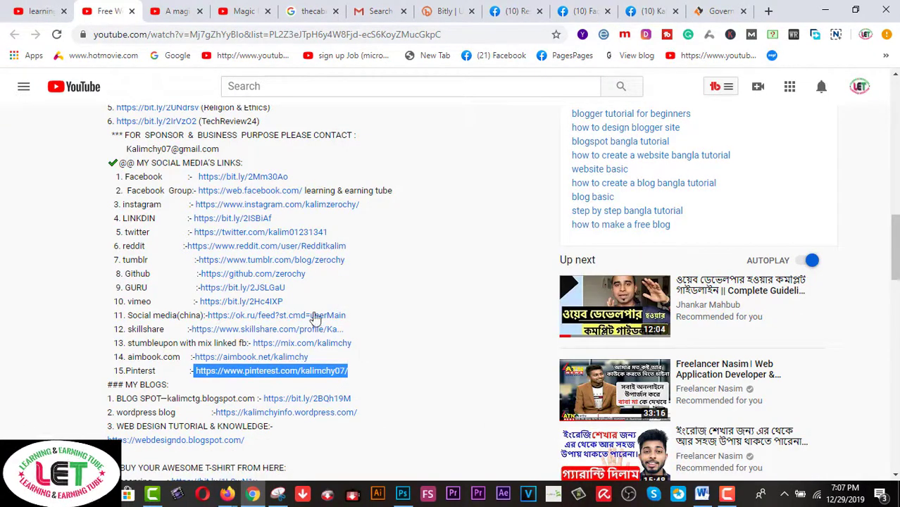
scroll(381, 325, down, 3)
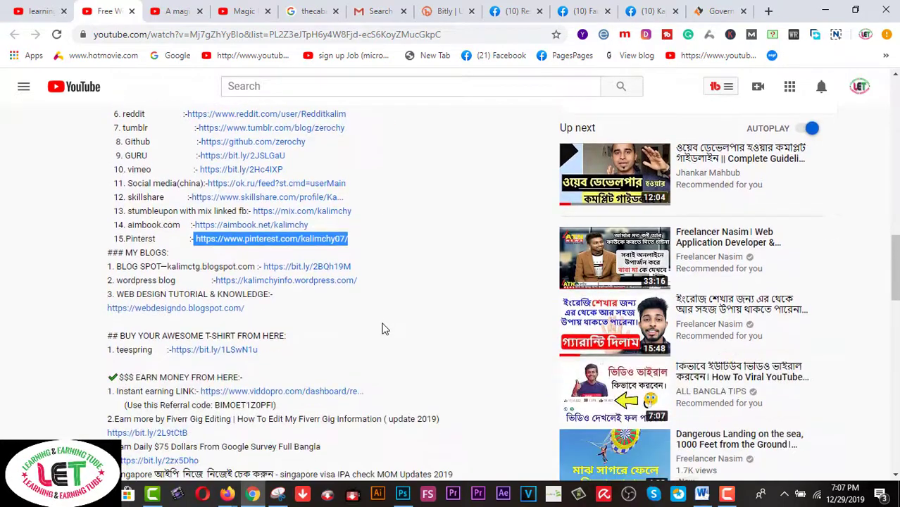
scroll(383, 329, up, 3)
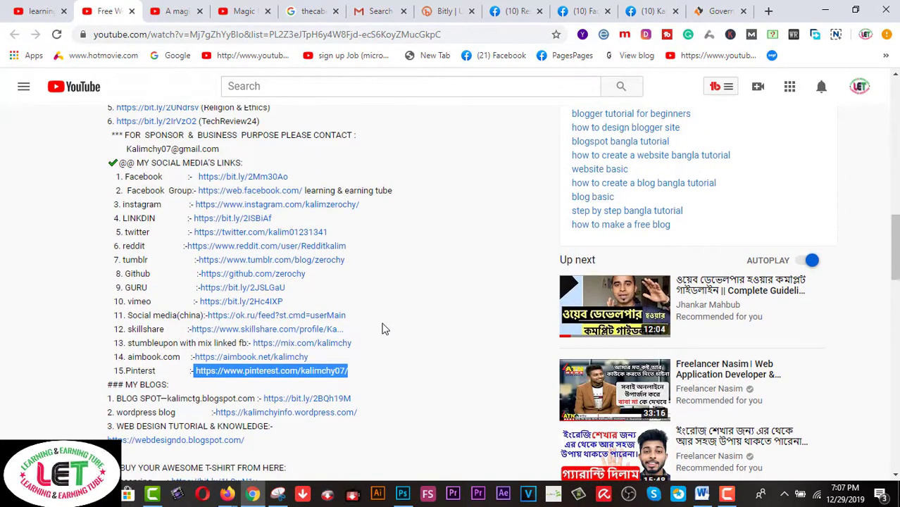
Step: Return to the Configure Link List window in Firefox and replace the new site URL with the copied Pinterest profile address
click(226, 493)
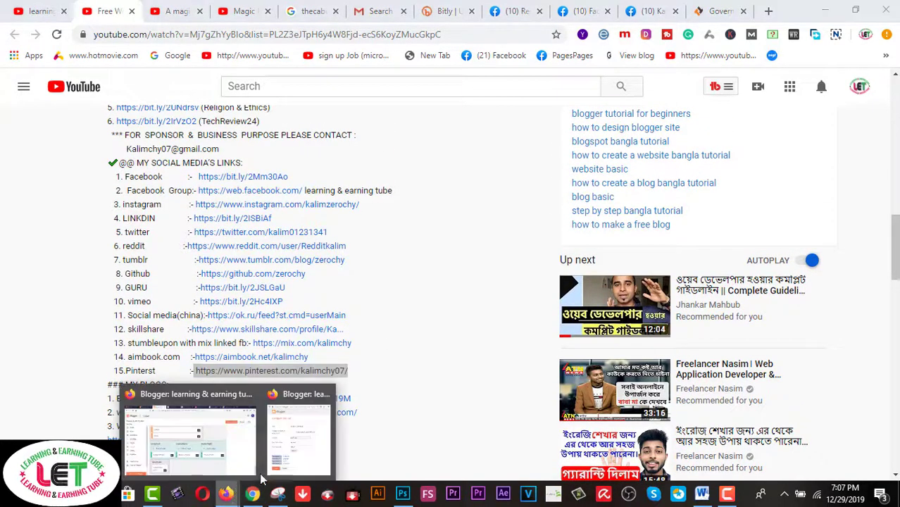
click(306, 461)
click(237, 291)
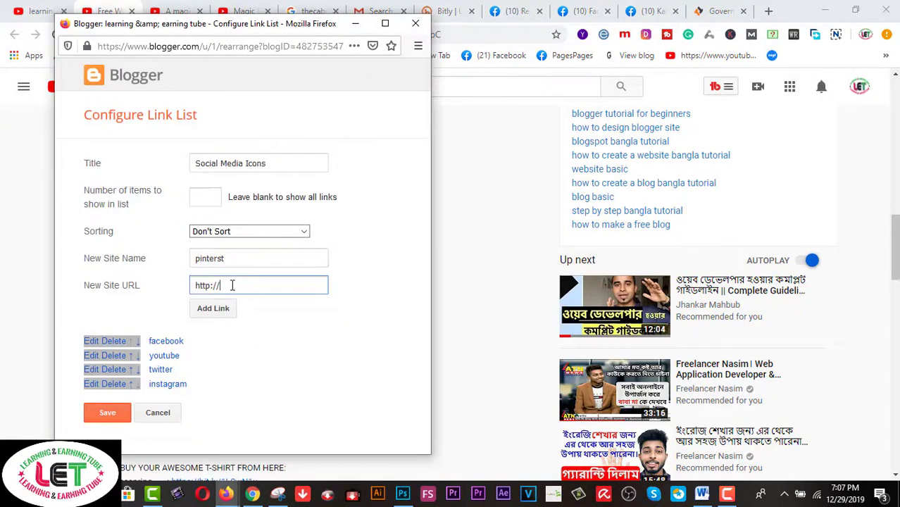
drag(237, 291, 195, 294)
right_click(251, 292)
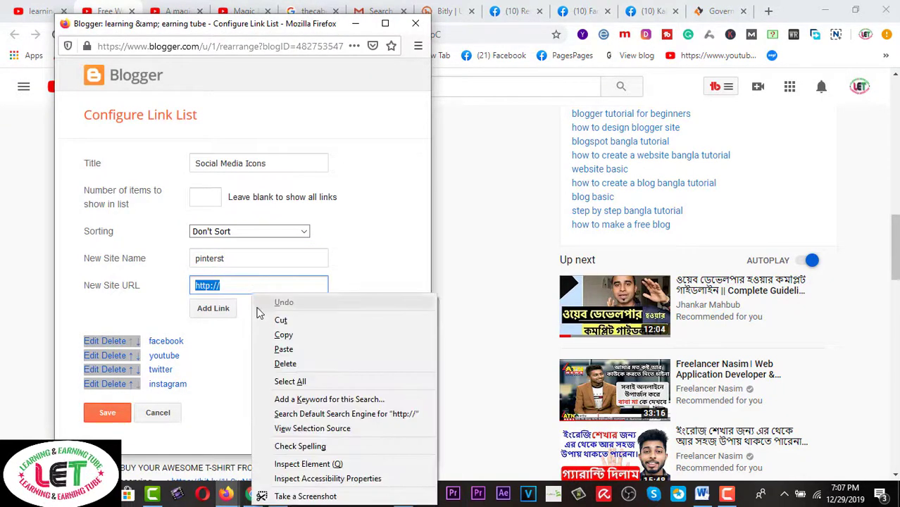
click(283, 349)
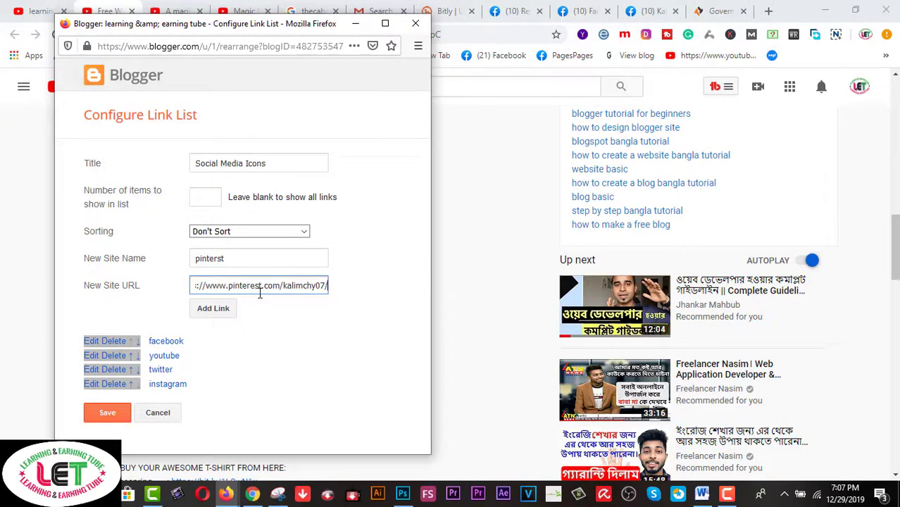
Step: Correct the new site name to pinterest, then add the link and save the gadget
click(219, 259)
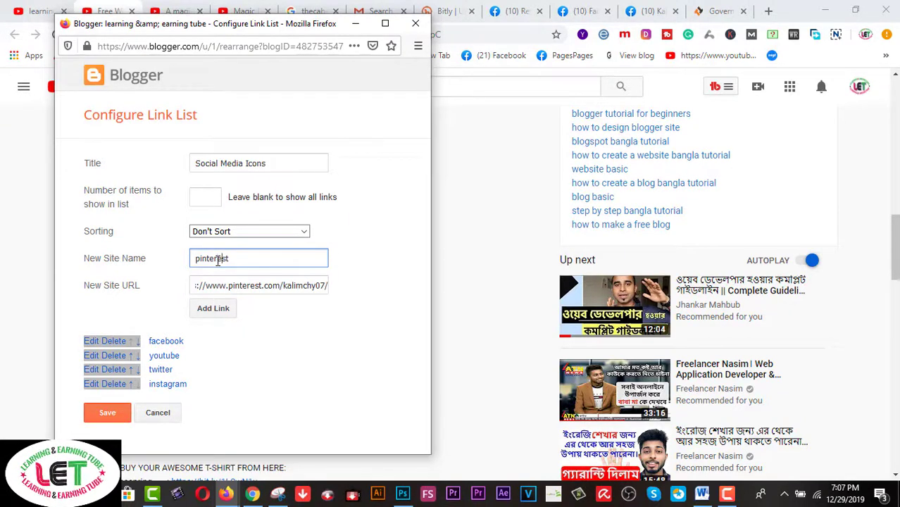
click(218, 310)
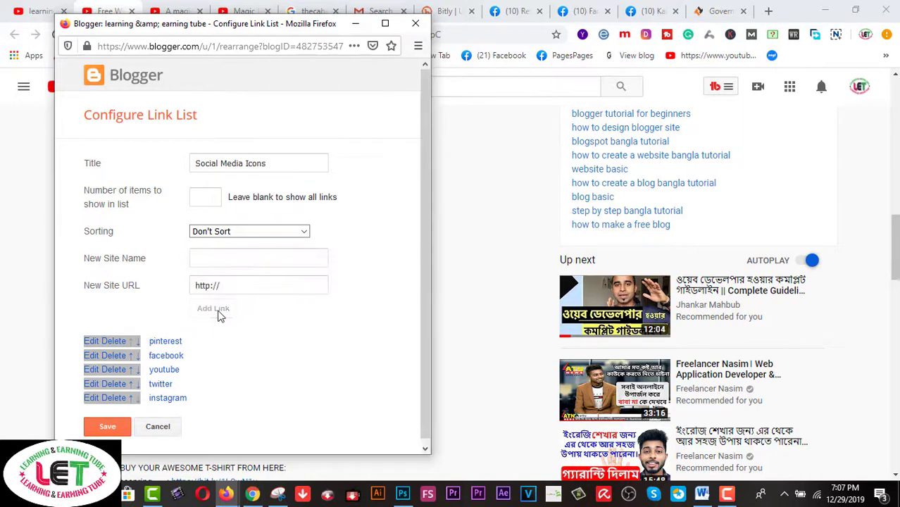
click(107, 427)
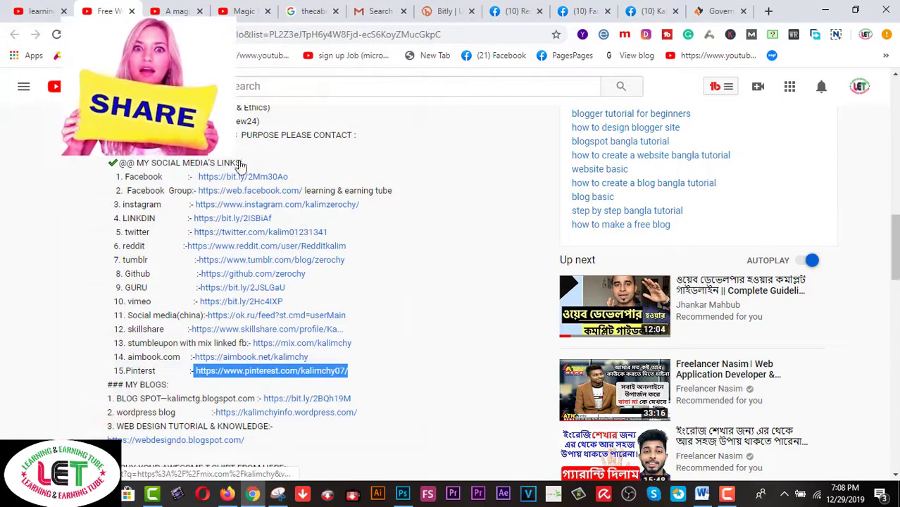
Step: Switch to the Blogger layout in Firefox and open the updated blog in a new tab
click(227, 495)
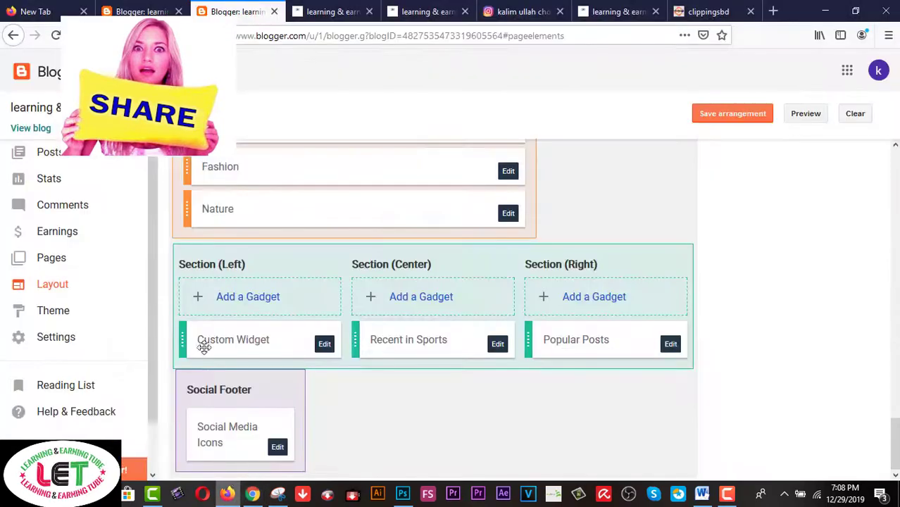
right_click(33, 134)
click(46, 138)
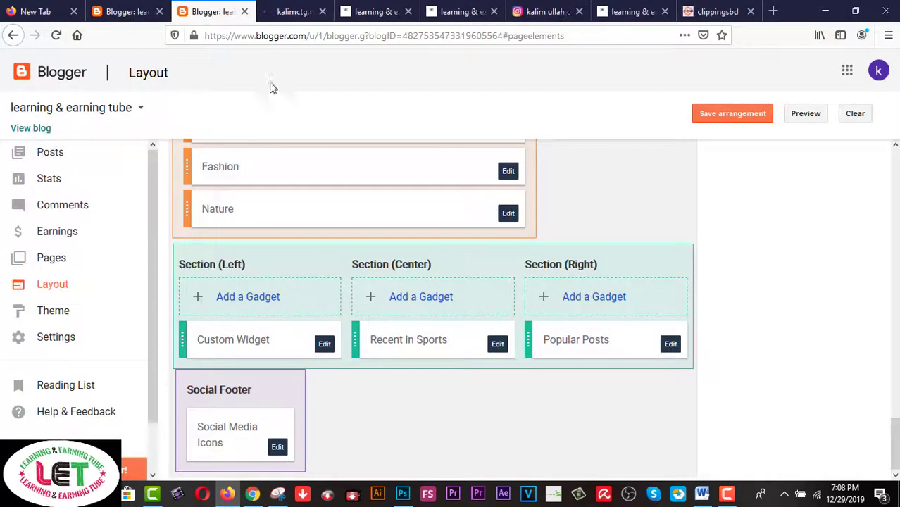
Step: Close the three surplus tabs after the new blog tab and check the social media icons in the blog's footer
click(388, 13)
click(412, 12)
click(412, 11)
click(412, 12)
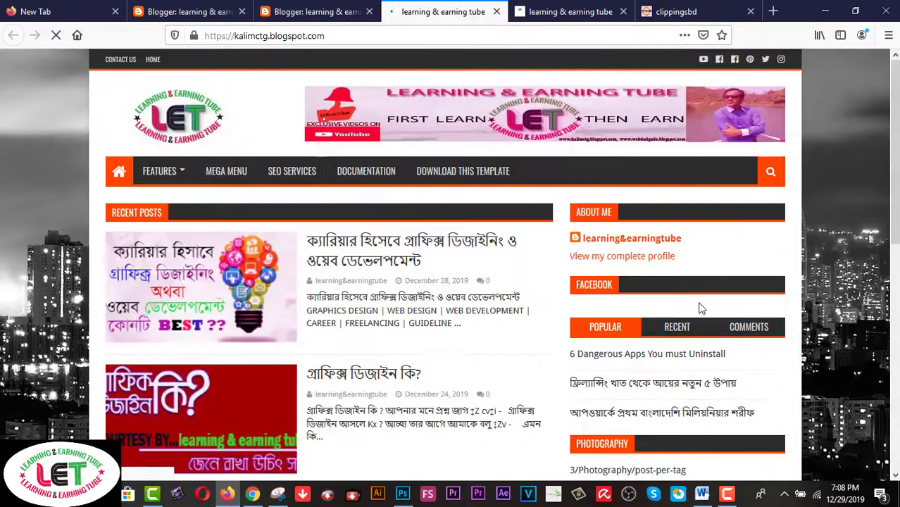
scroll(701, 308, down, 5)
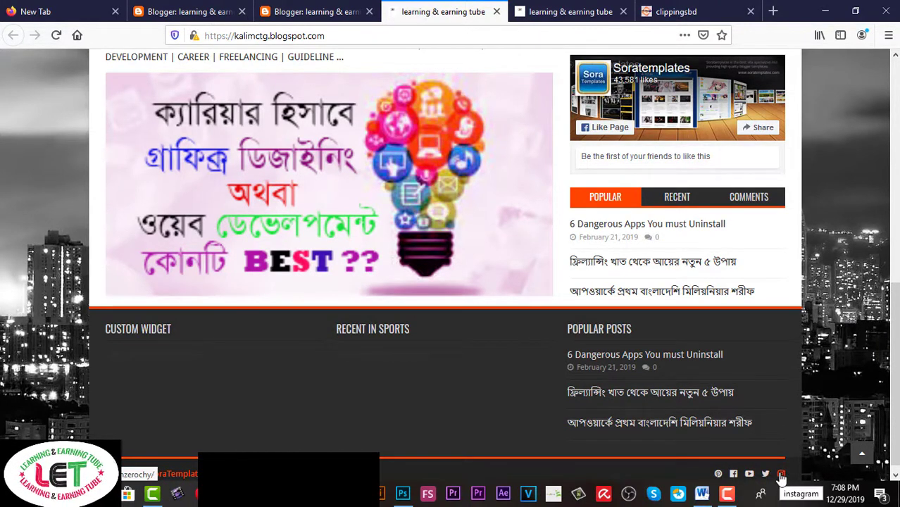
Step: Reopen the Social Media Icons gadget and move the facebook and youtube links above pinterest
click(199, 14)
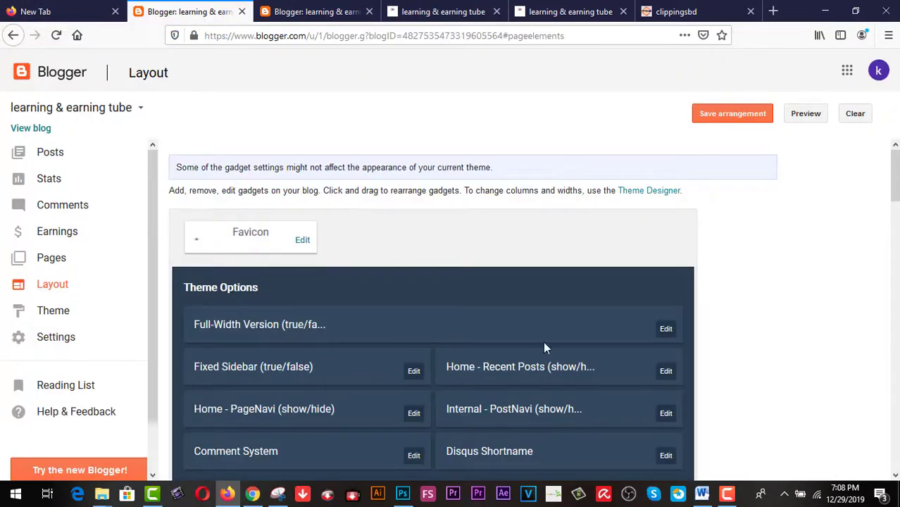
click(271, 10)
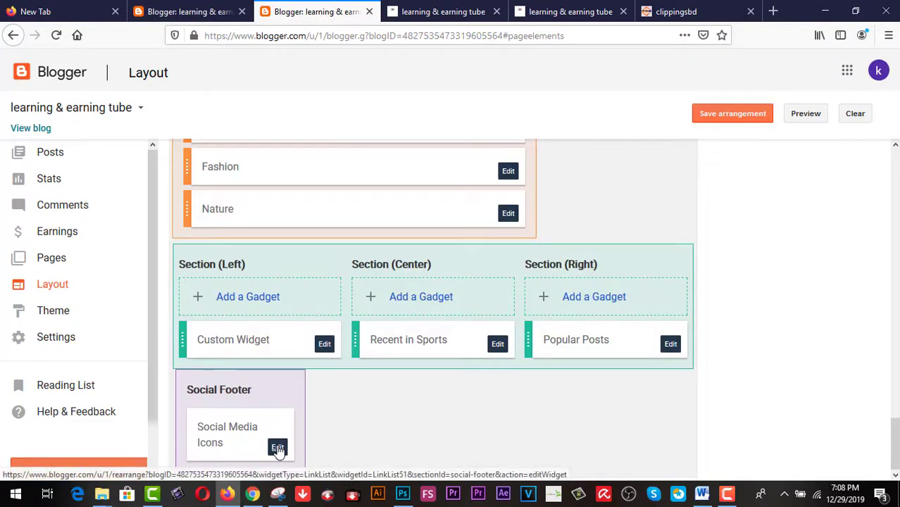
click(278, 446)
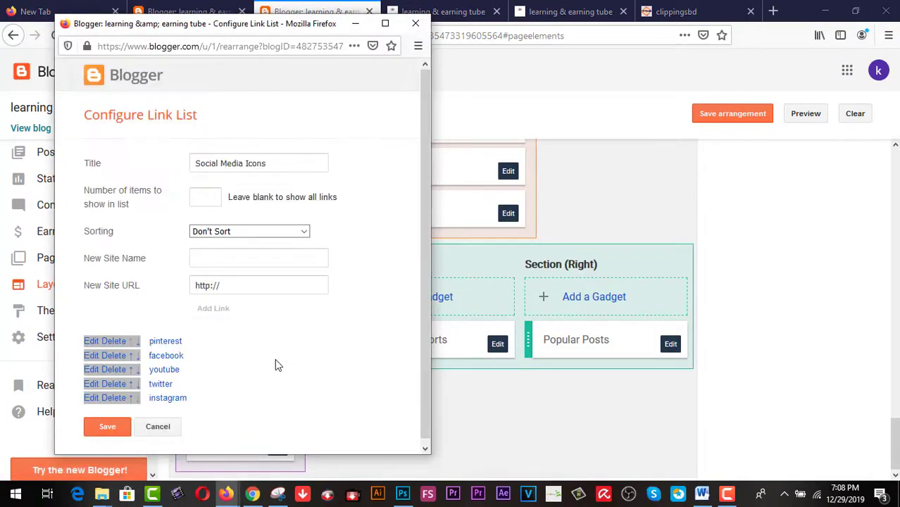
click(131, 356)
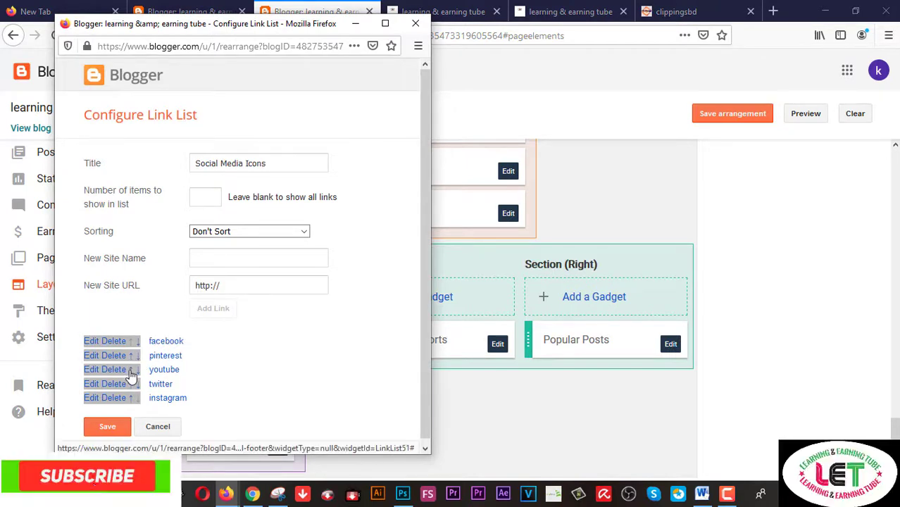
click(131, 372)
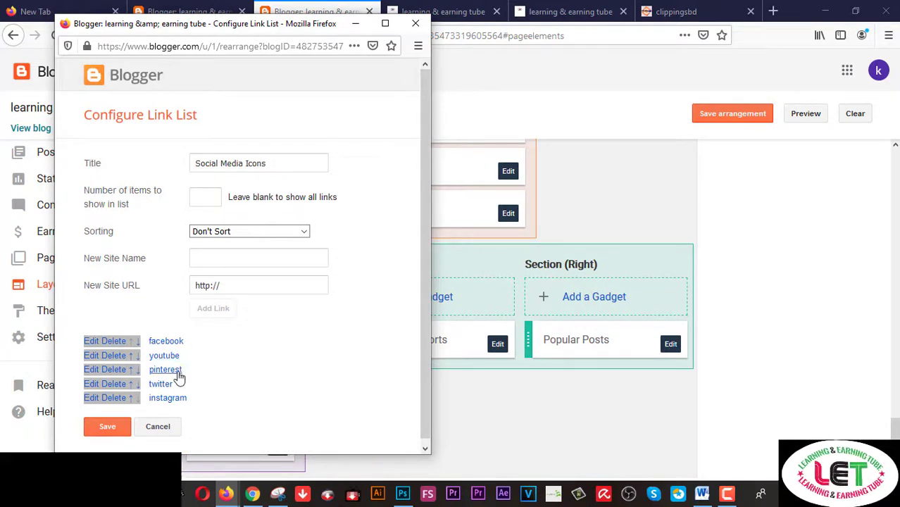
Step: Enter facebook Group as the new site name in the link list
click(231, 257)
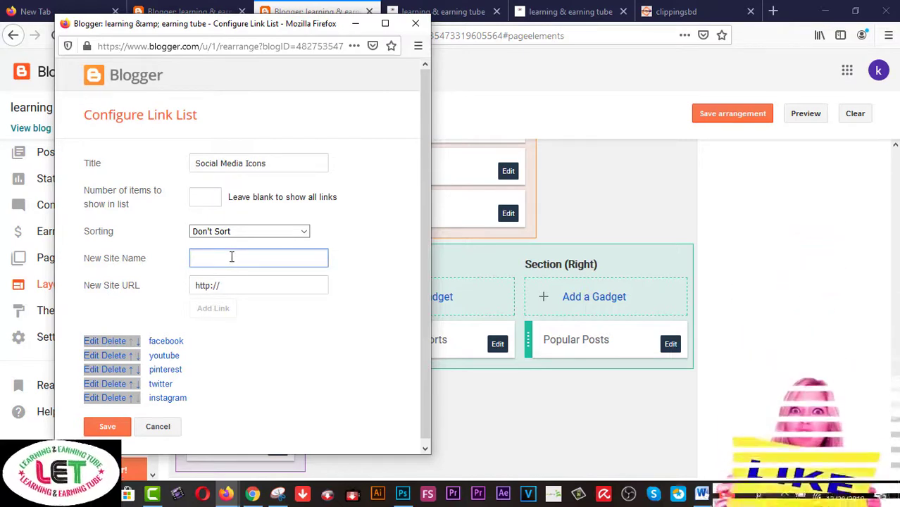
text(fa)
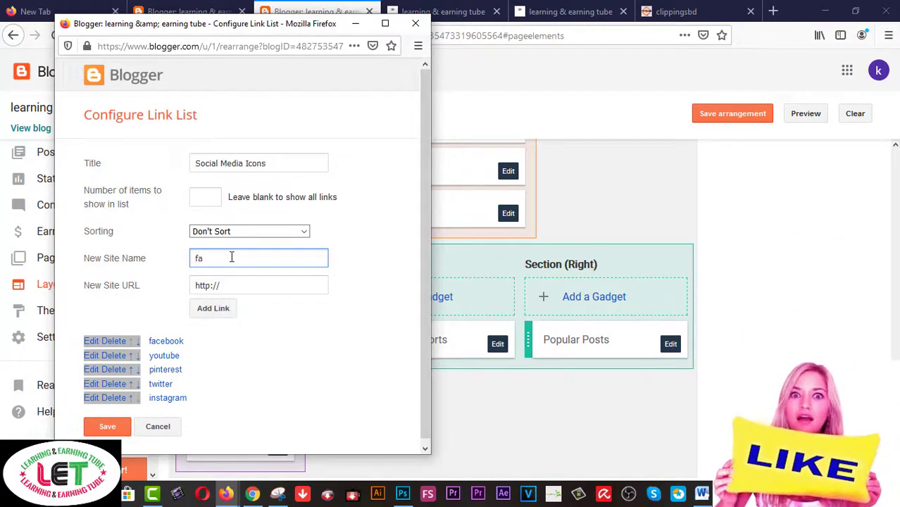
text(cebook Group)
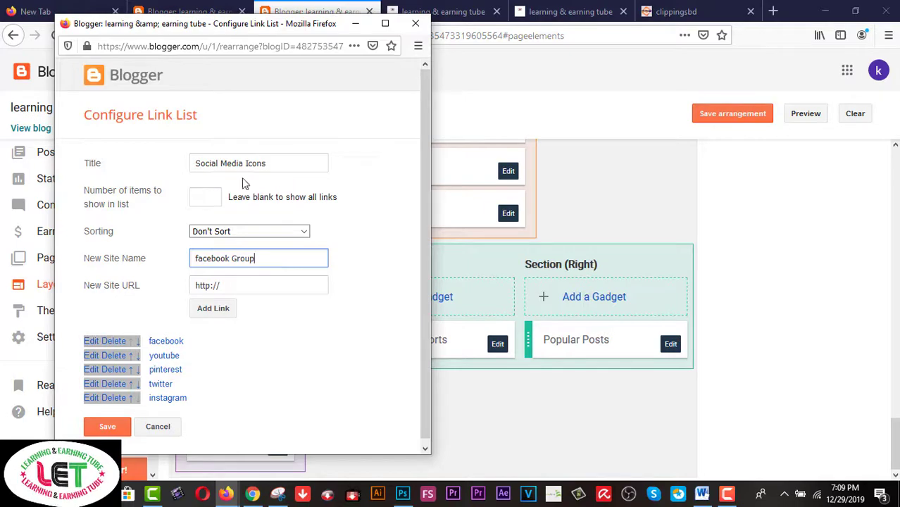
Step: Try twice to open the facebook Group link from the blog's header in a new tab, closing the opened tab each time
click(466, 13)
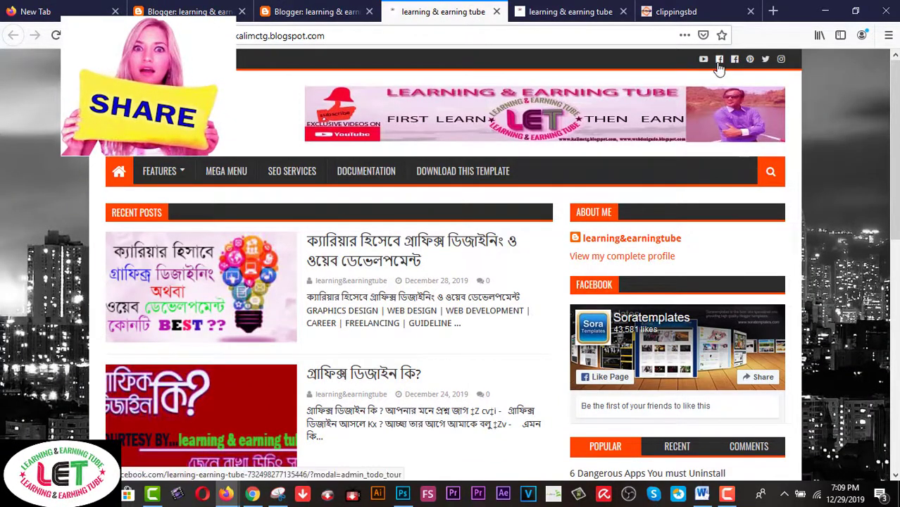
right_click(719, 62)
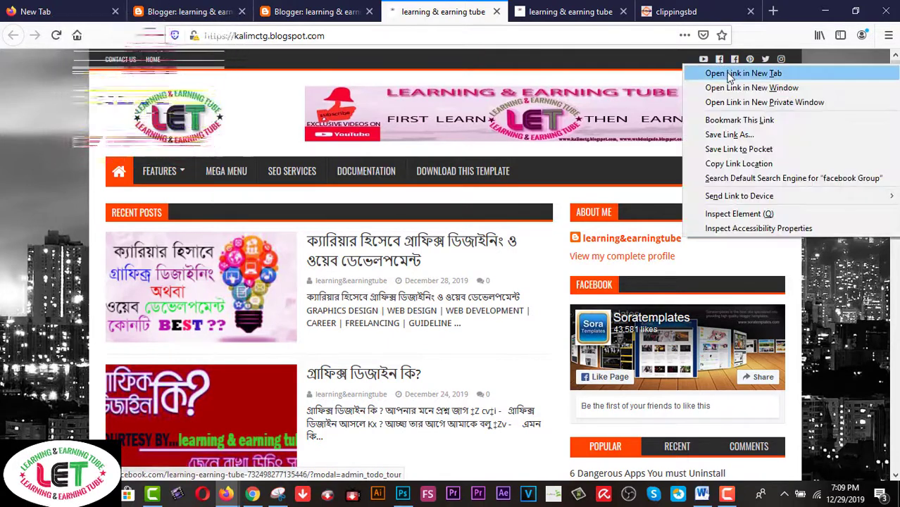
click(736, 72)
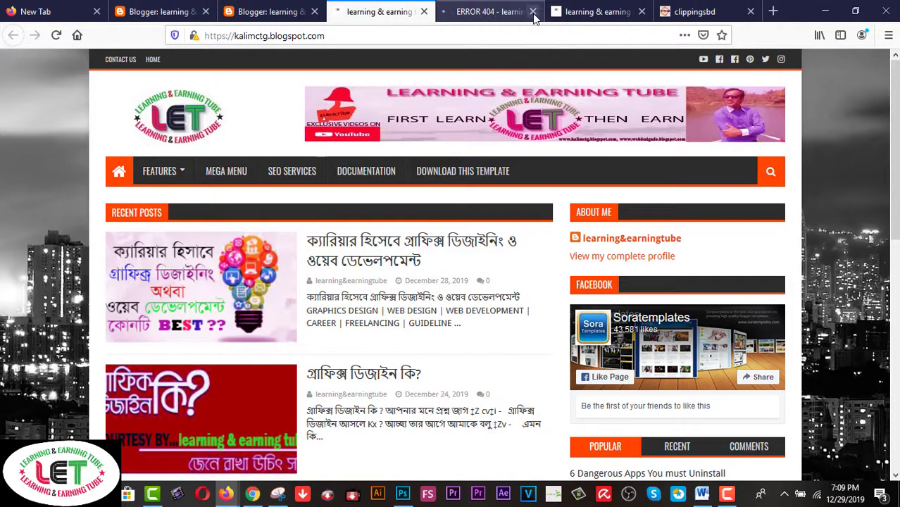
click(533, 11)
right_click(721, 65)
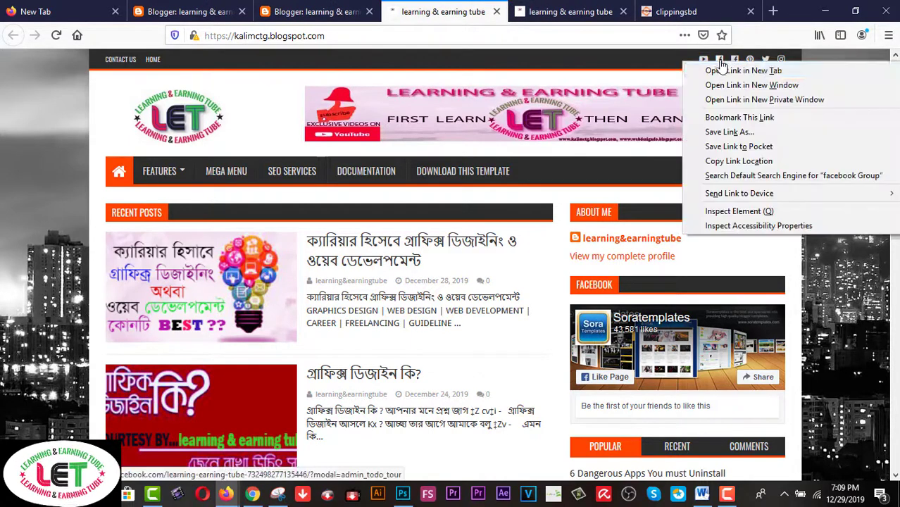
click(729, 72)
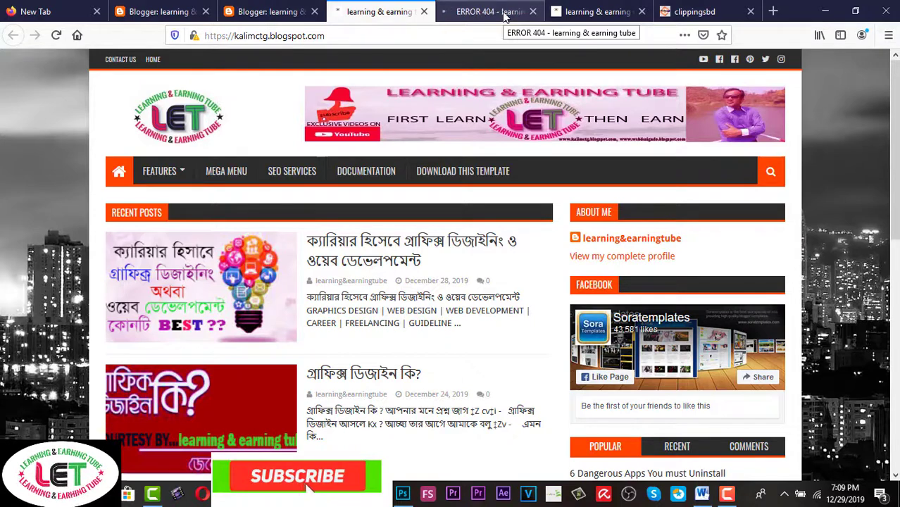
click(533, 12)
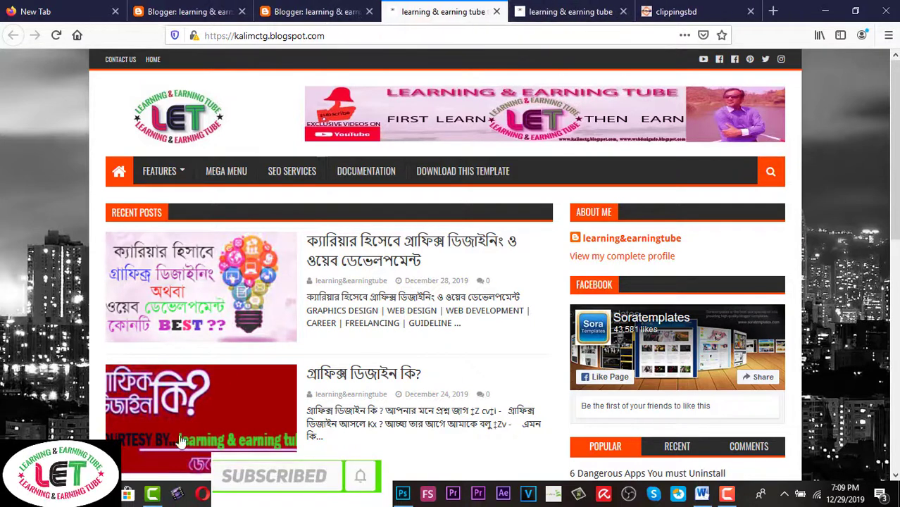
Step: Switch to Chrome and copy the web address of the learning & earning tube Facebook page
key(alt+Tab)
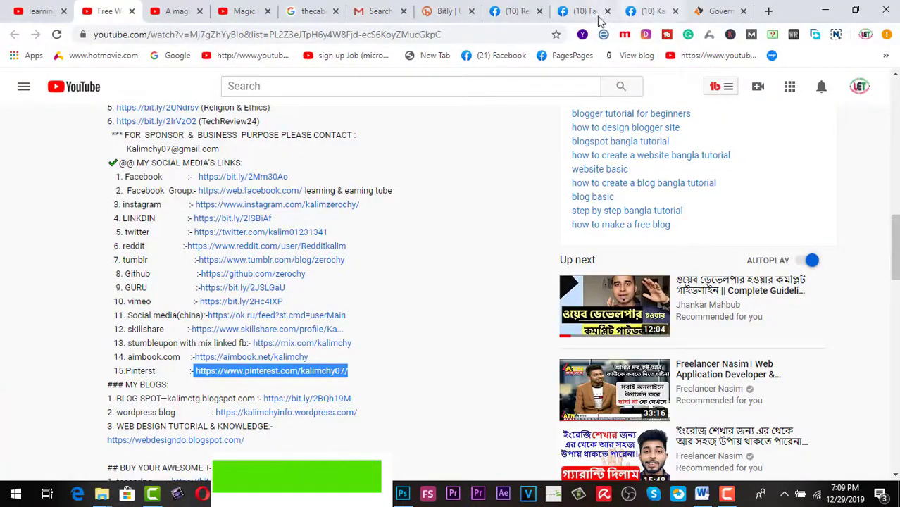
click(646, 12)
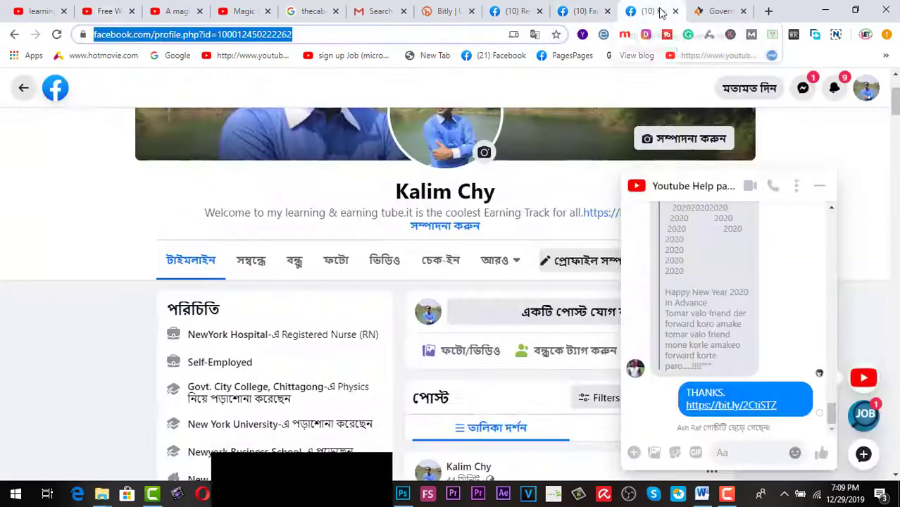
click(595, 12)
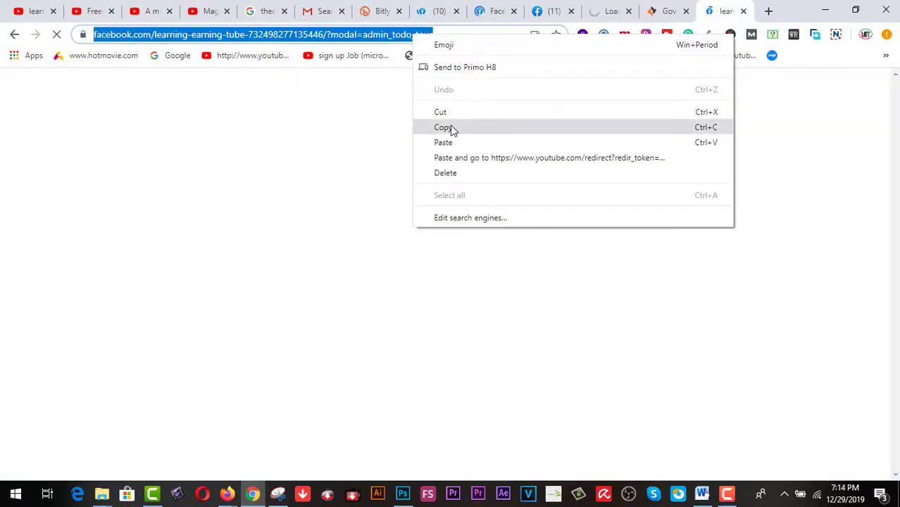
click(451, 127)
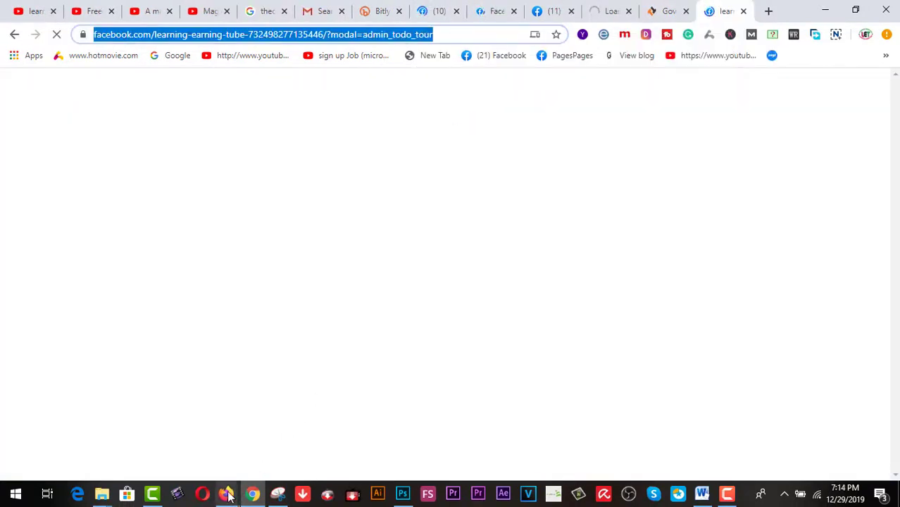
Step: Replace the facebook Group link's URL with the copied Facebook address in Firefox, add the link and save the list
mouse_move(227, 495)
click(302, 430)
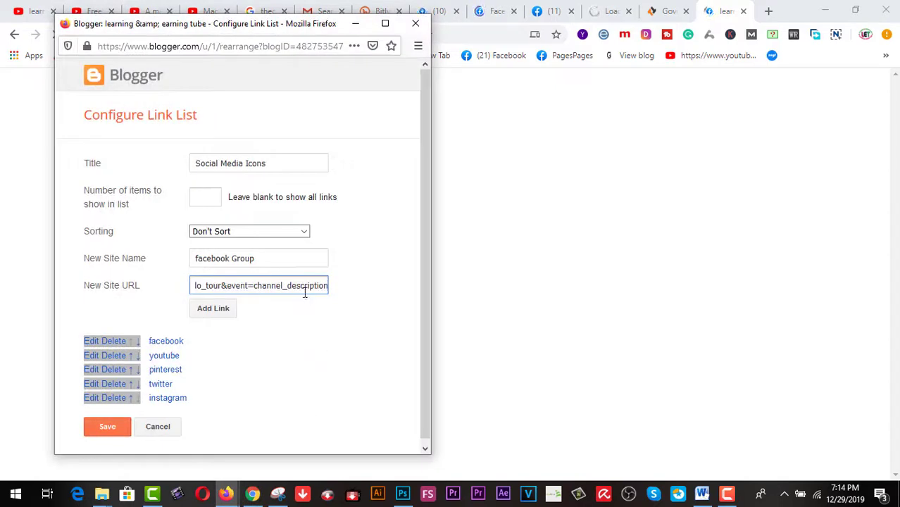
key(ctrl+a)
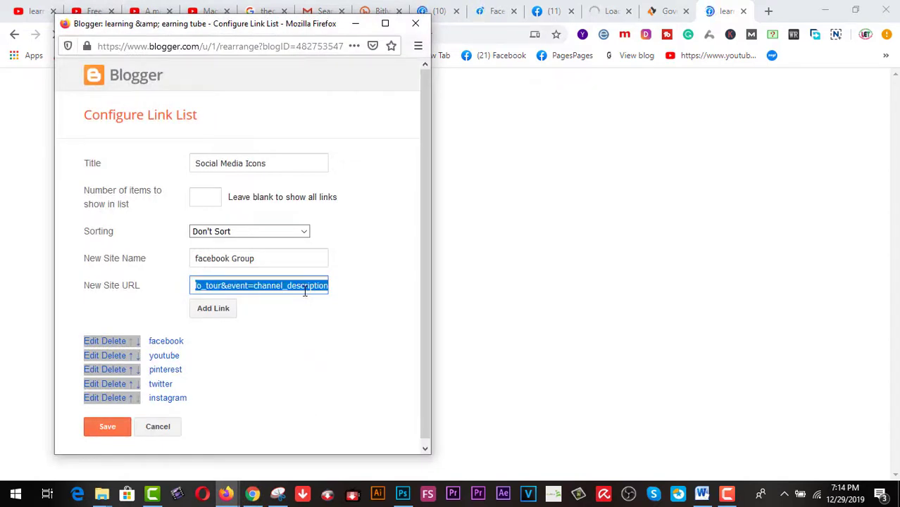
right_click(305, 291)
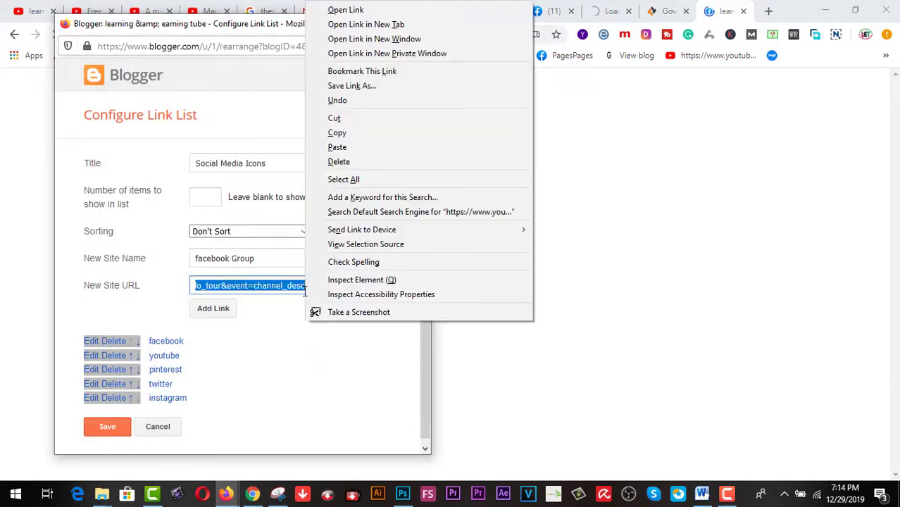
click(348, 149)
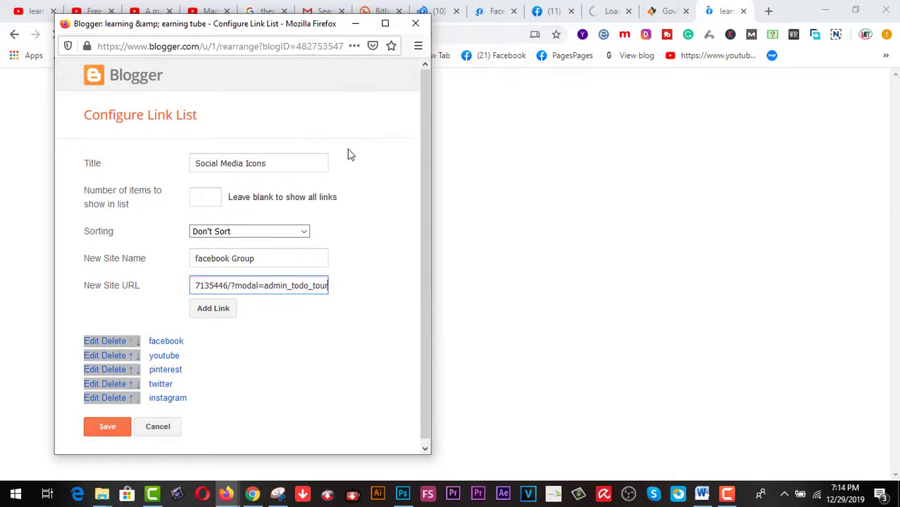
click(209, 314)
click(109, 443)
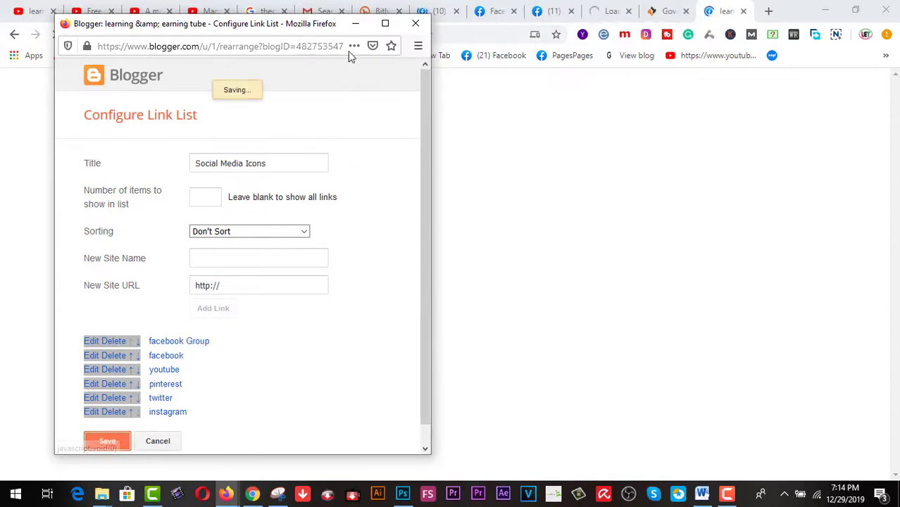
Step: Open the blog in a new tab from Blogger's Layout page and close the two older blog tabs
click(350, 27)
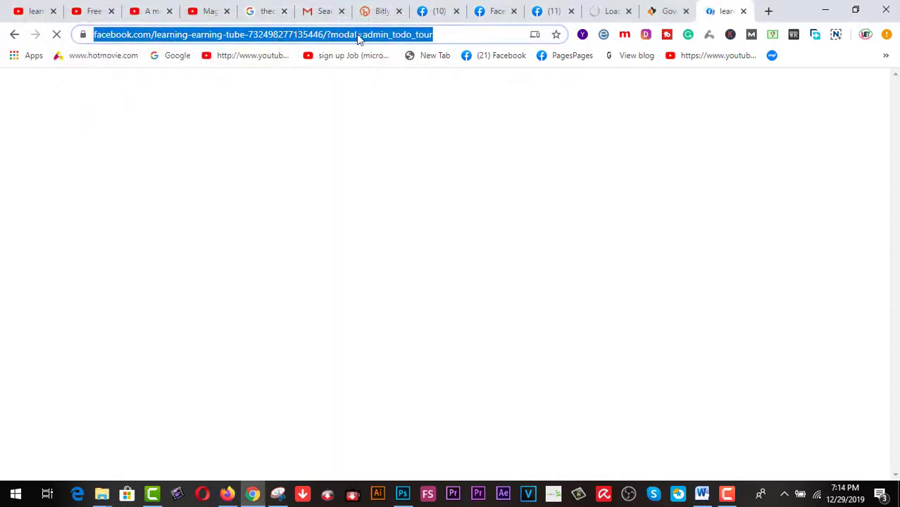
click(227, 493)
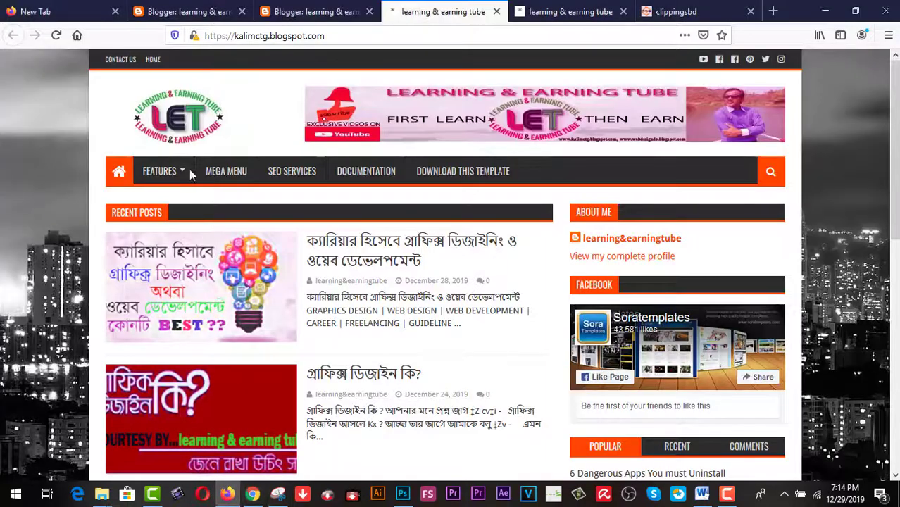
click(310, 13)
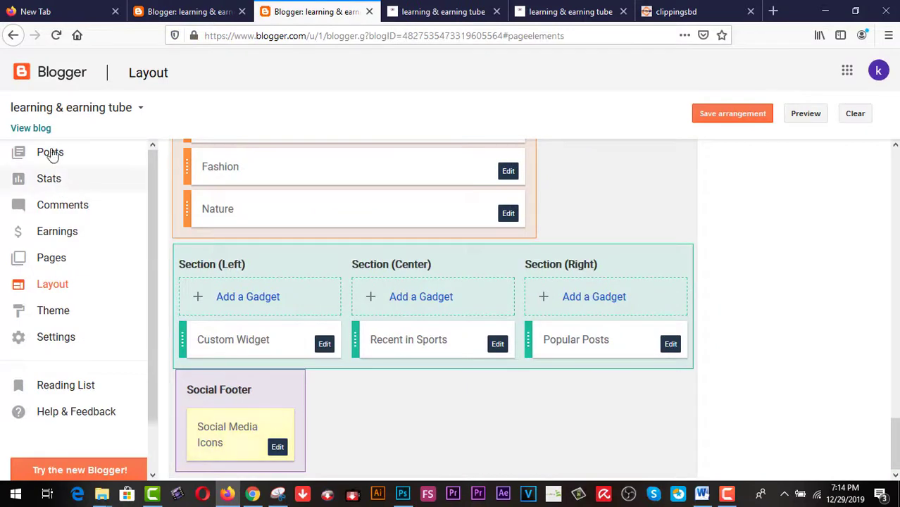
right_click(41, 132)
click(56, 137)
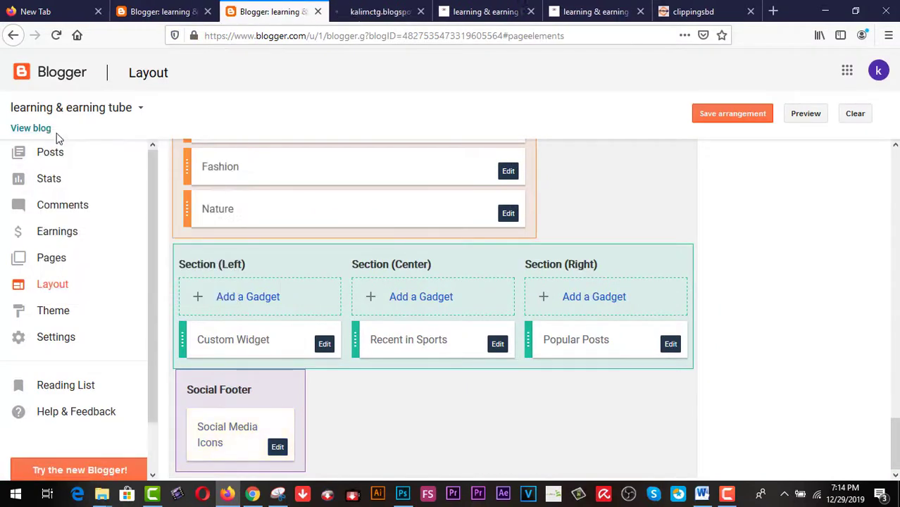
click(532, 13)
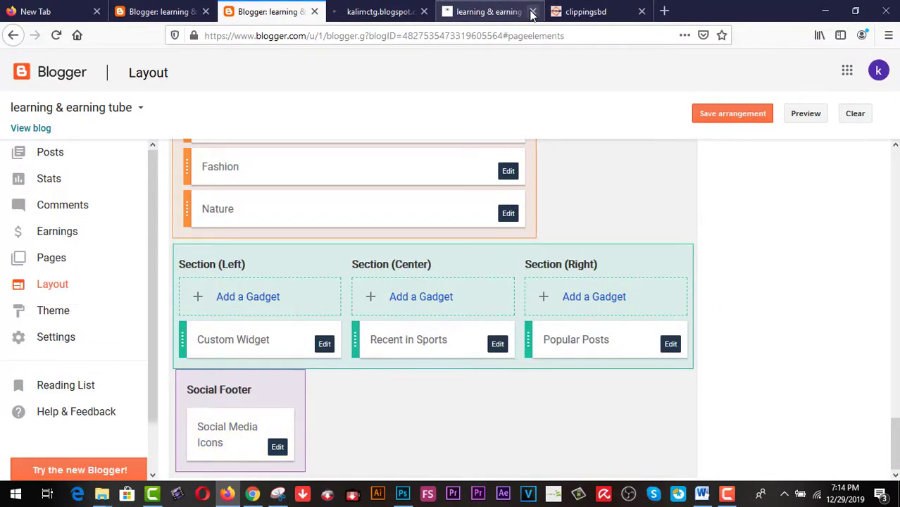
click(533, 13)
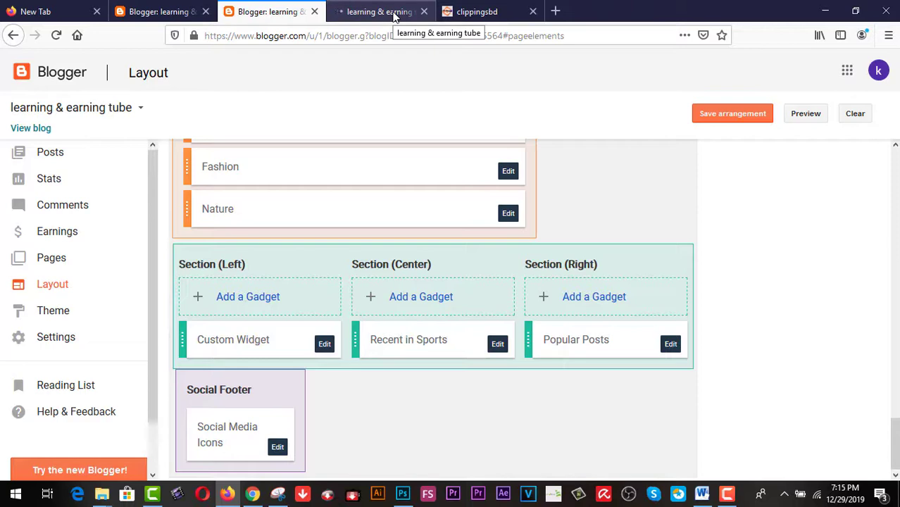
Step: Check the social media icons in the footer of the reloaded blog and return to its header
click(394, 16)
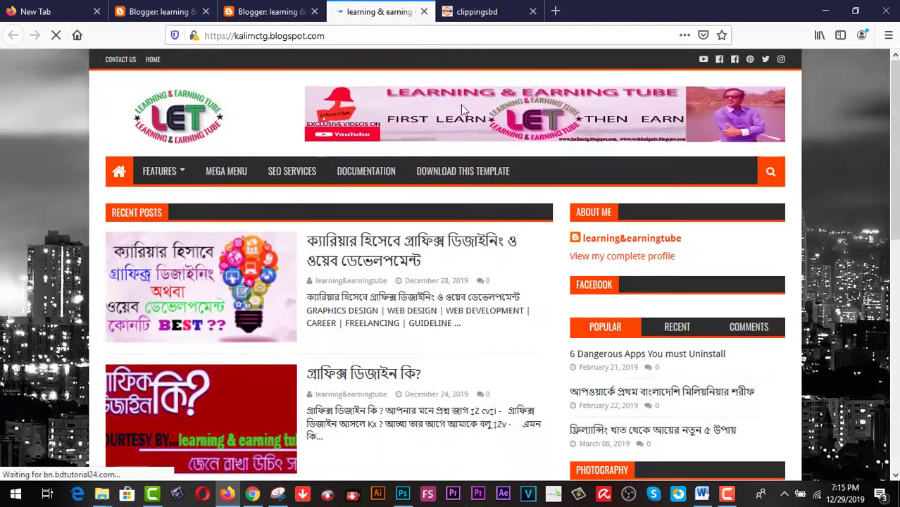
scroll(679, 350, down, 4)
scroll(678, 351, down, 3)
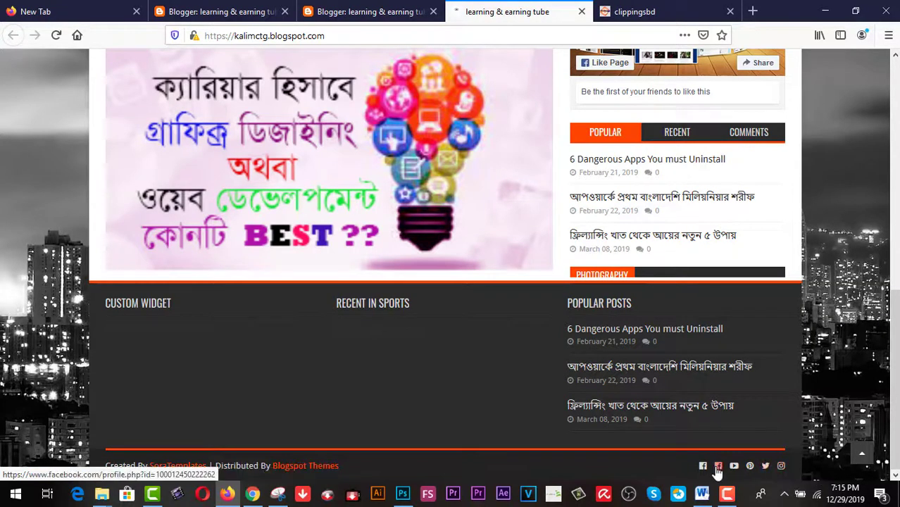
scroll(760, 324, up, 20)
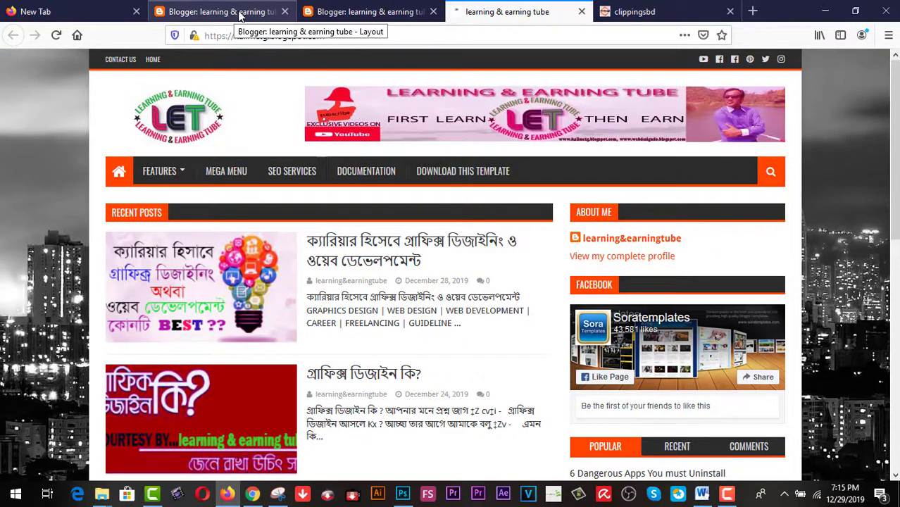
Step: Find the Social Top section in the layout and compare it with the social icons in the blog's header
click(339, 14)
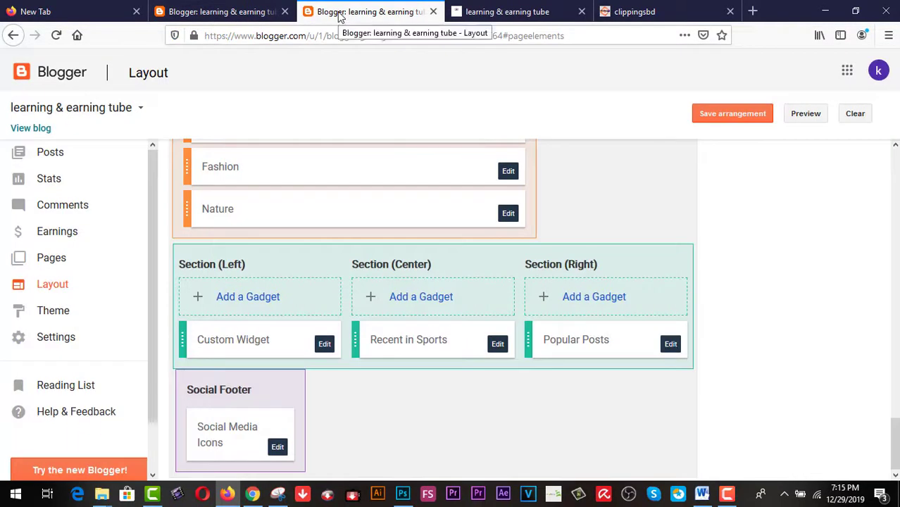
scroll(706, 243, up, 5)
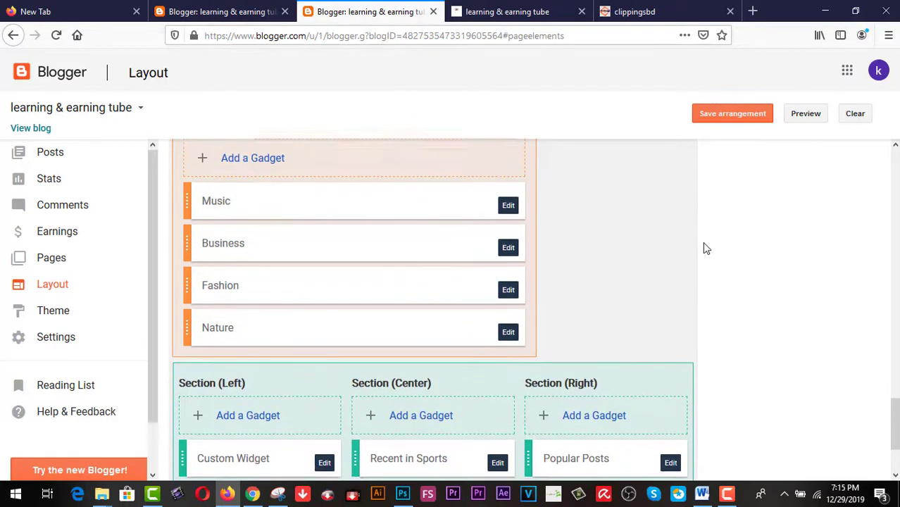
scroll(707, 248, up, 8)
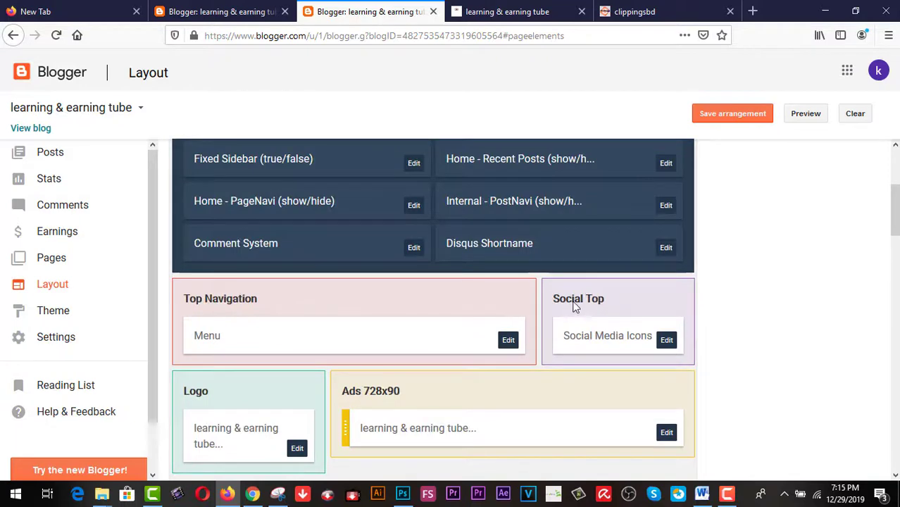
click(515, 11)
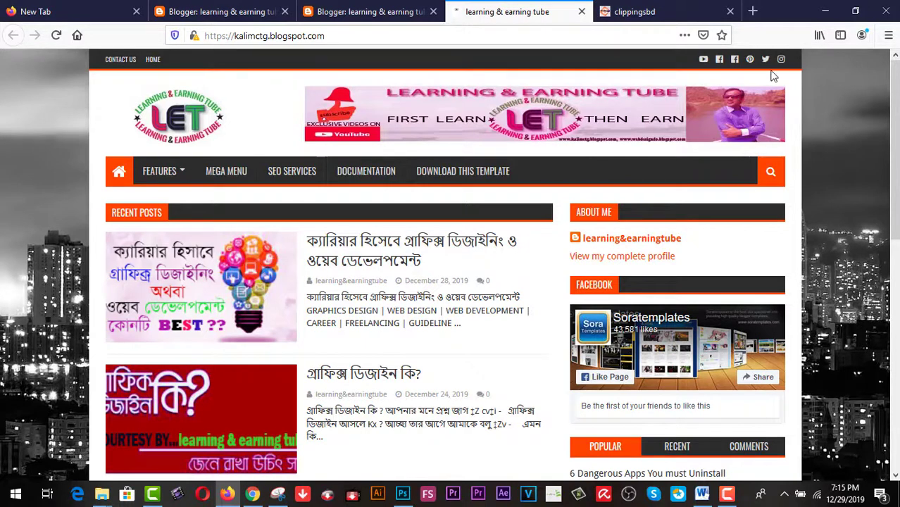
click(363, 16)
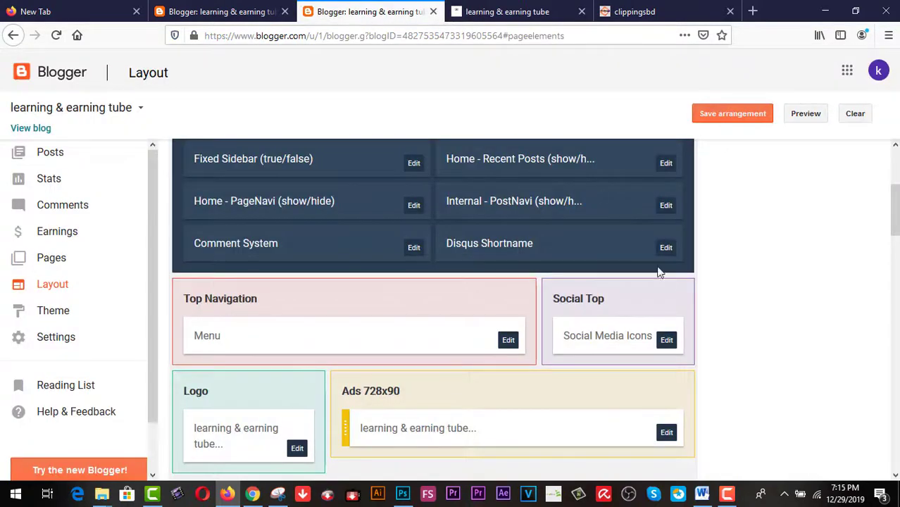
Step: Try twice to open the Social Top section's Social Media Icons gadget for editing, closing the pop-up window each time
click(666, 341)
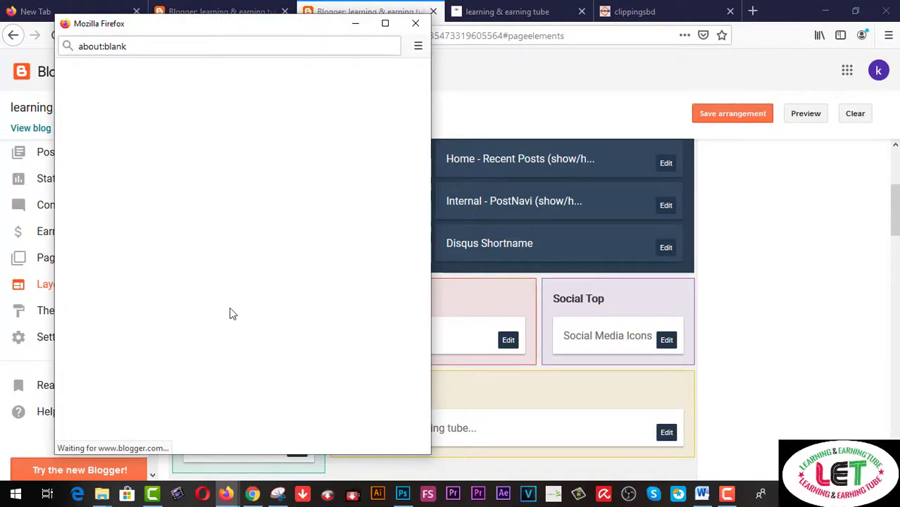
click(416, 26)
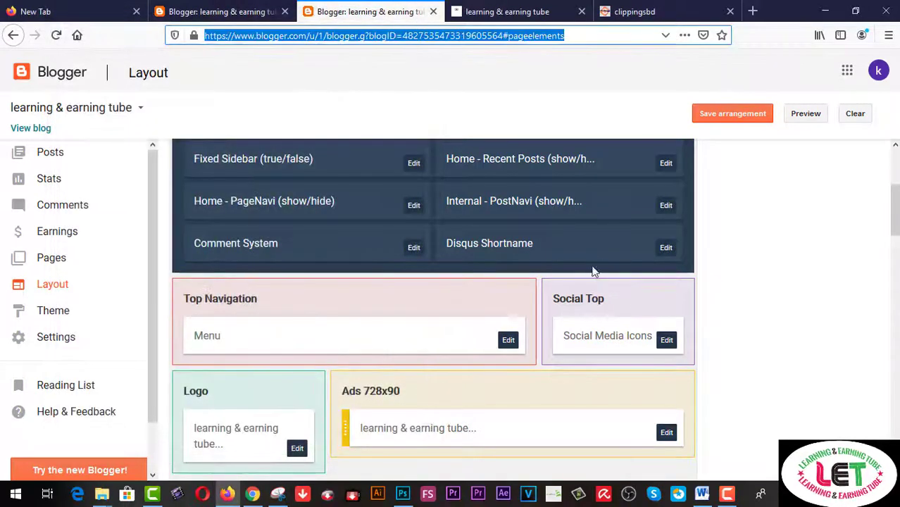
click(666, 340)
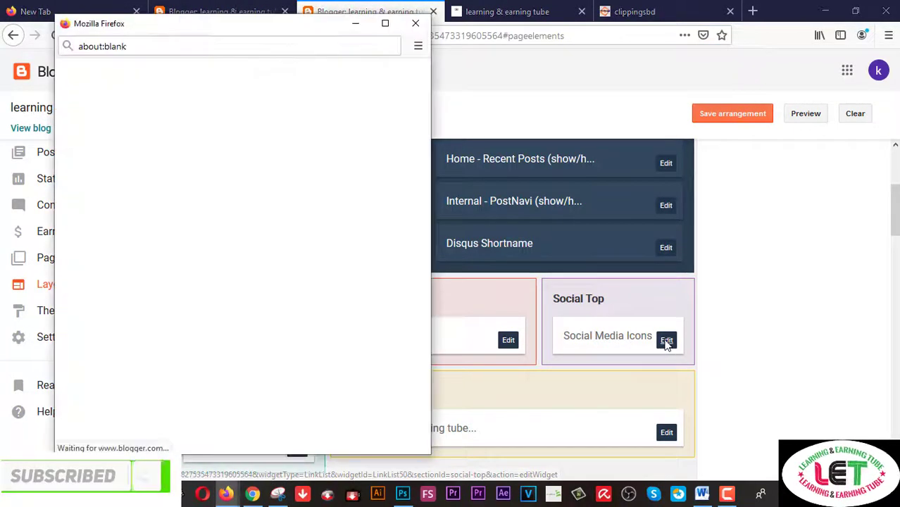
click(416, 26)
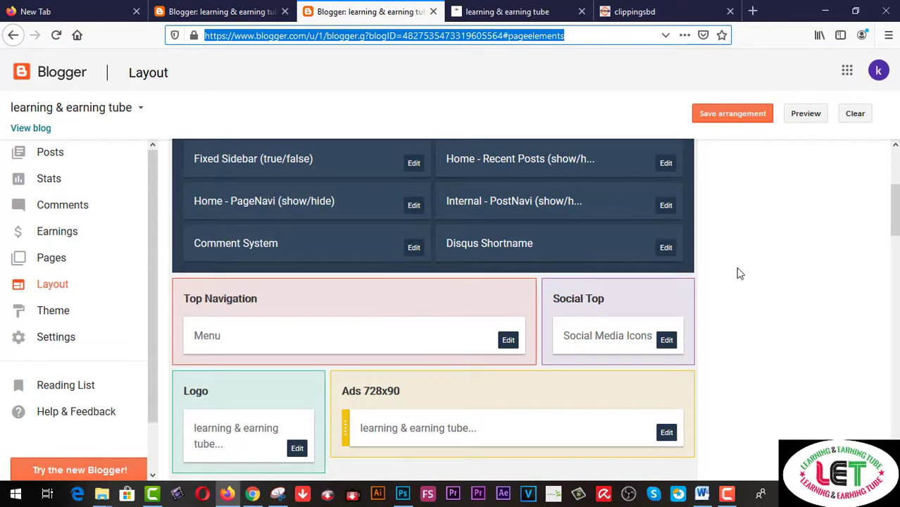
Step: Locate the Logo and Ads 728x90 sections in the layout and view the matching logo and banner on the blog
scroll(740, 273, down, 1)
scroll(737, 271, up, 1)
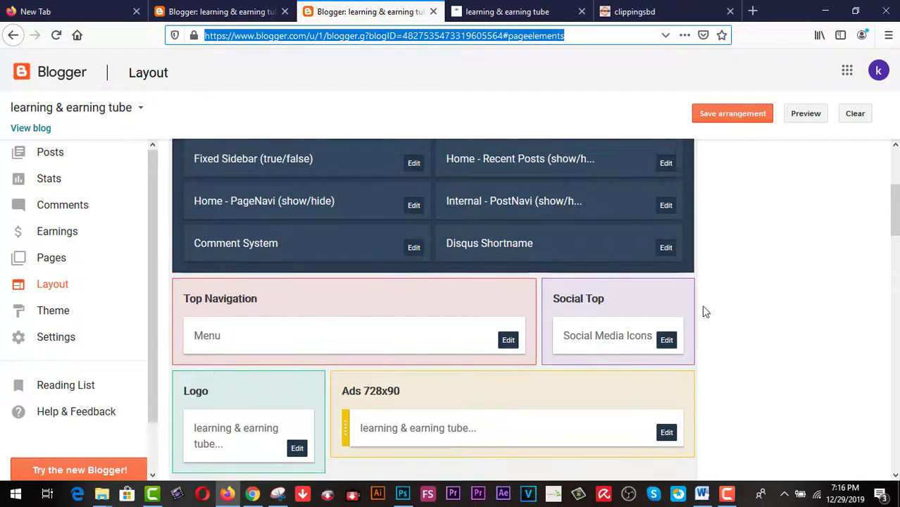
scroll(386, 222, down, 2)
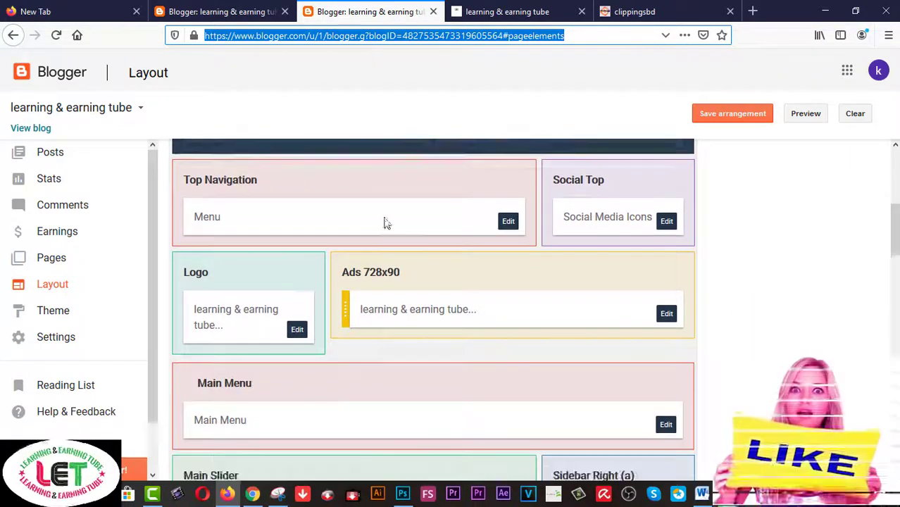
click(507, 11)
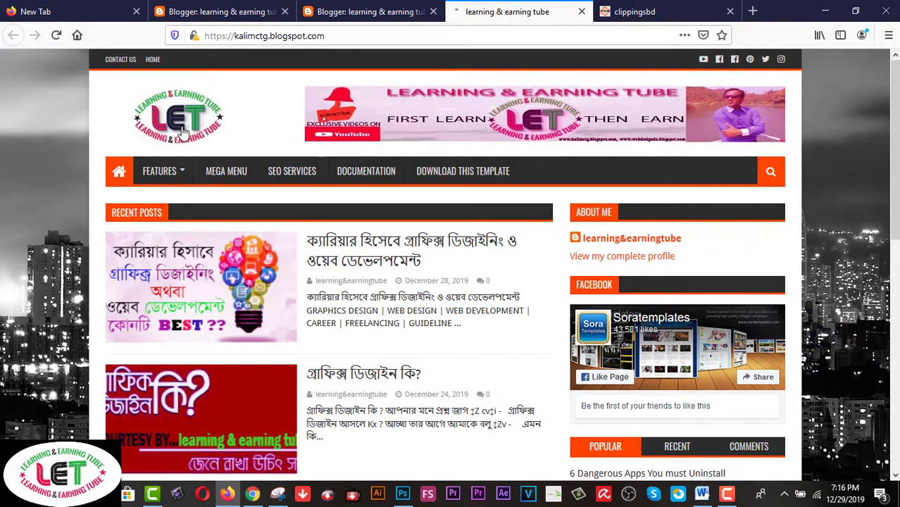
Step: View the banner and logo of the YouTube channel in Chrome and return to the Logo section of Blogger's layout
click(252, 494)
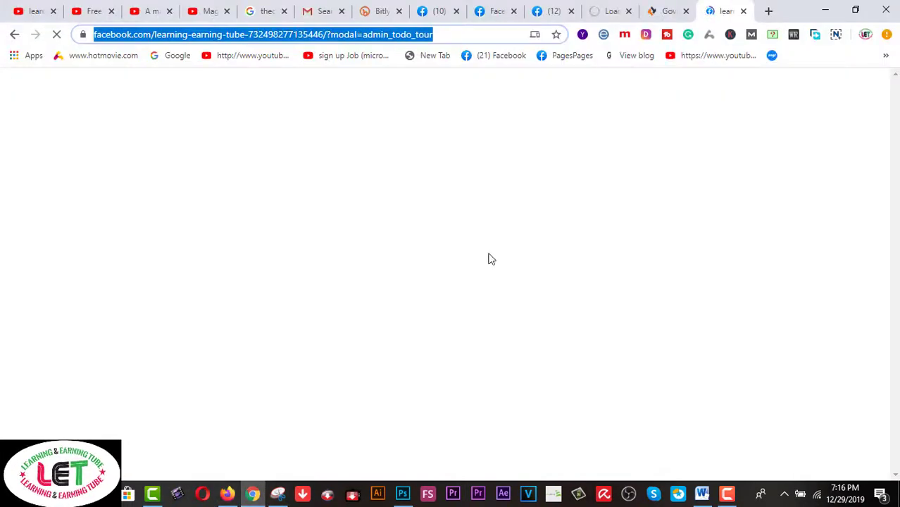
click(34, 11)
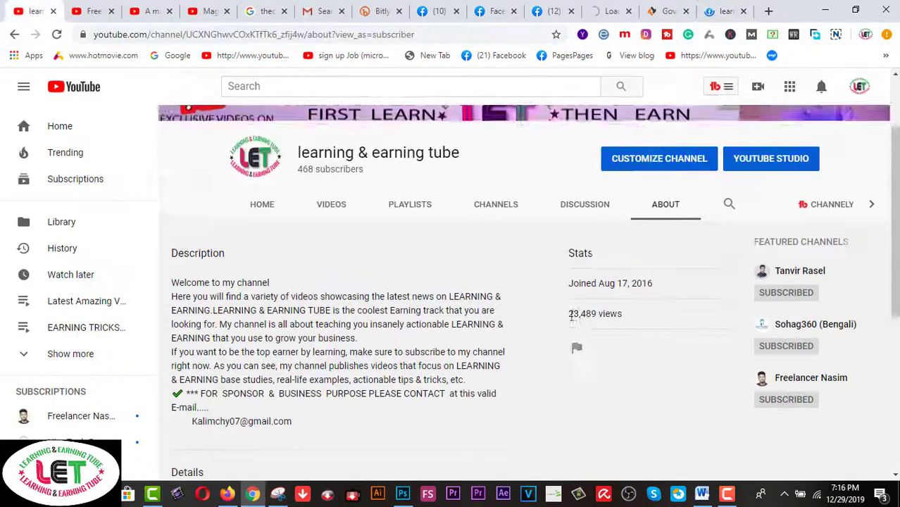
scroll(572, 317, up, 3)
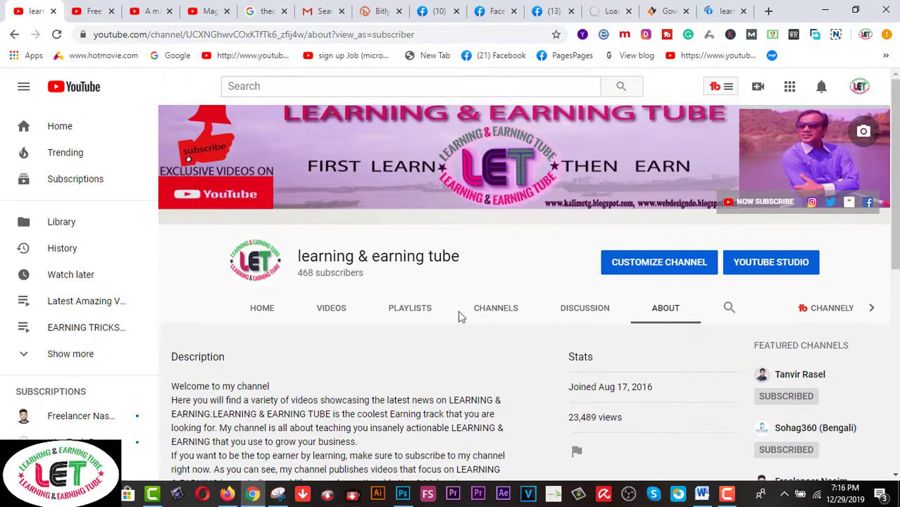
click(227, 494)
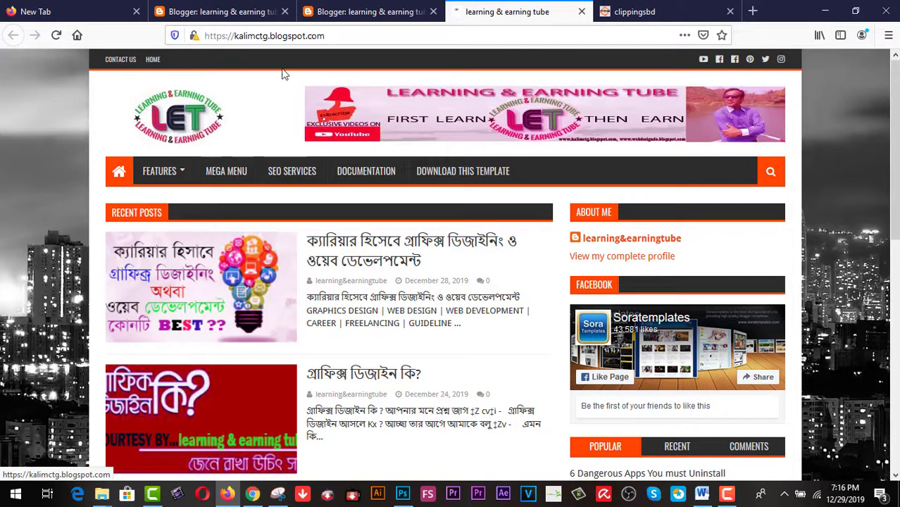
click(349, 21)
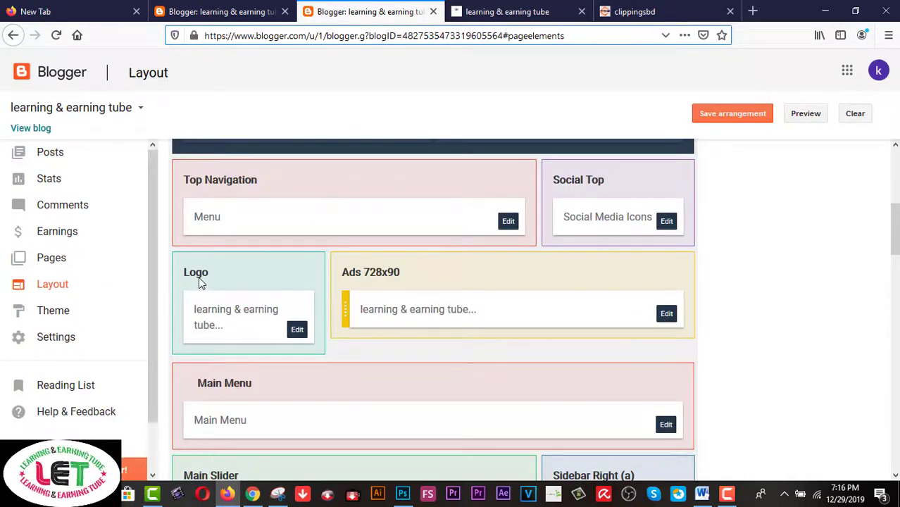
Step: Open the Logo section's header gadget and place the cursor after the first "&amp;" in the blog description
click(296, 330)
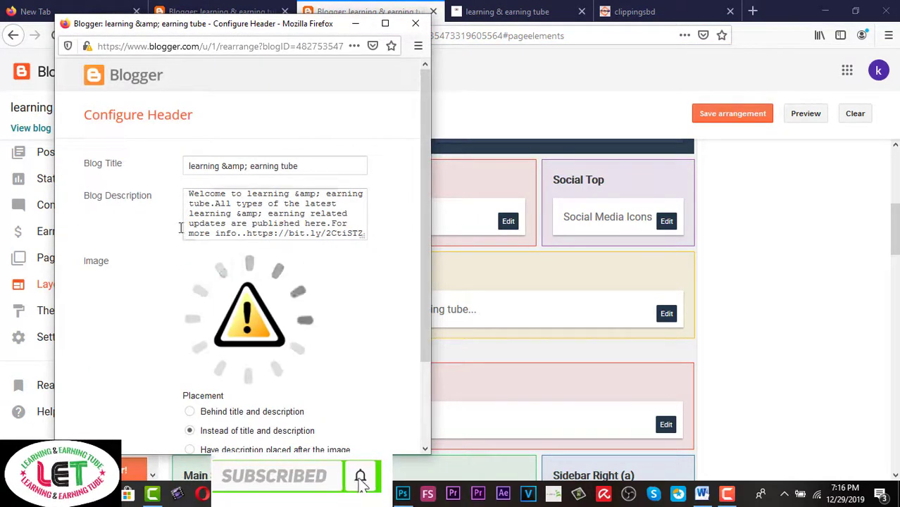
click(320, 195)
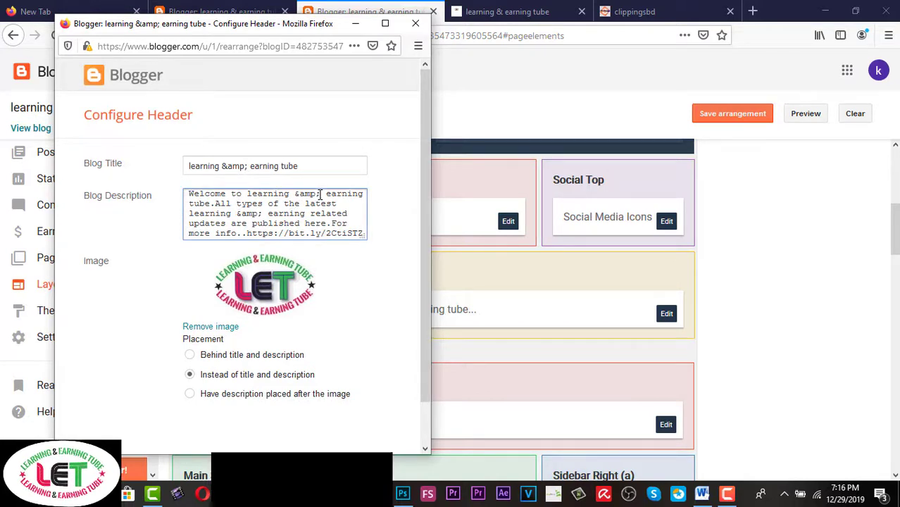
key(BackSpace)
key(BackSpace)
key(BackSpace)
key(BackSpace)
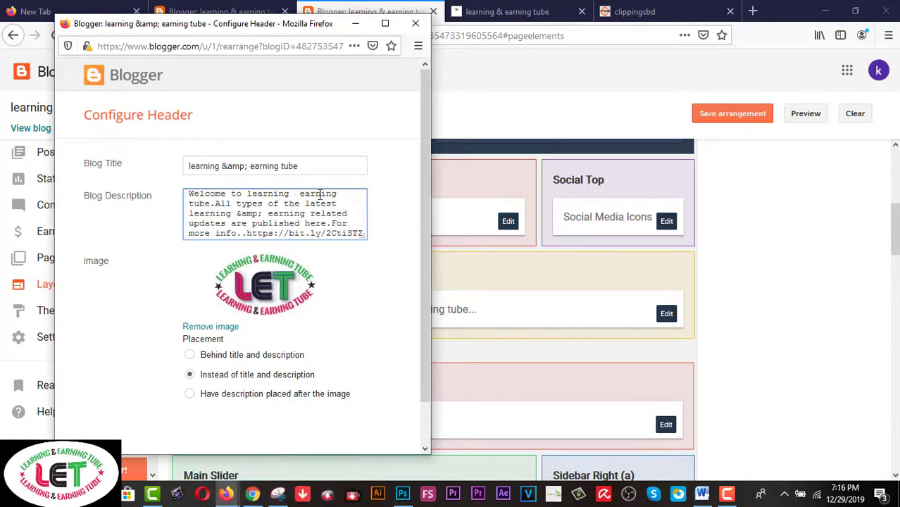
key(ctrl+z)
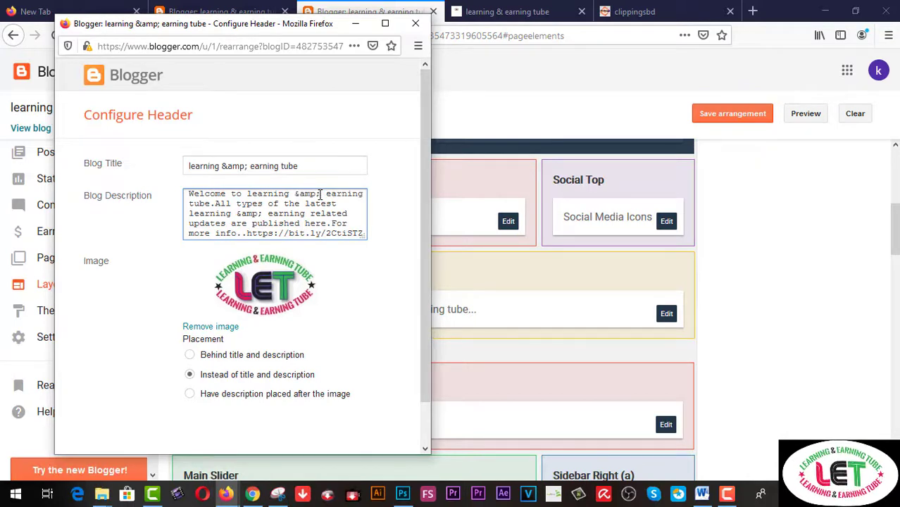
Step: Shorten both "&amp;" codes in the Logo gadget's blog description to a plain "&"
key(BackSpace)
key(BackSpace)
key(BackSpace)
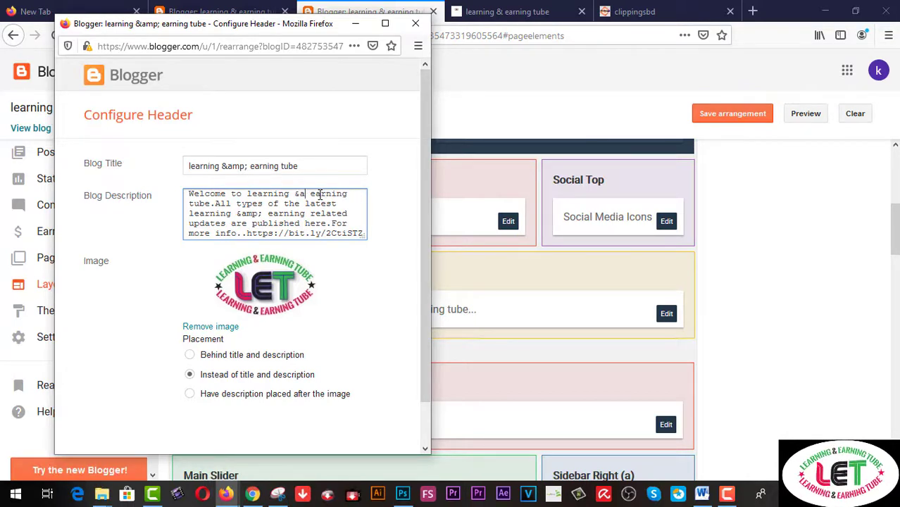
key(BackSpace)
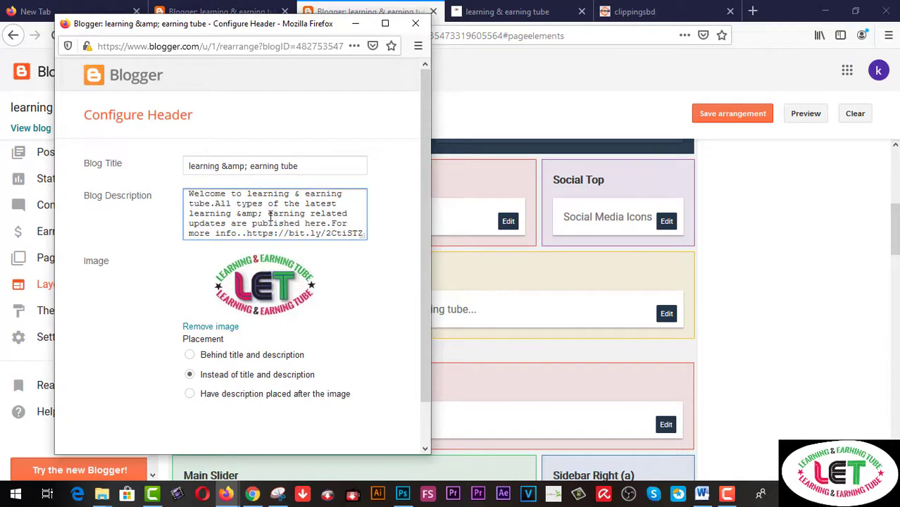
key(BackSpace)
key(BackSpace)
key(BackSpace)
key(BackSpace)
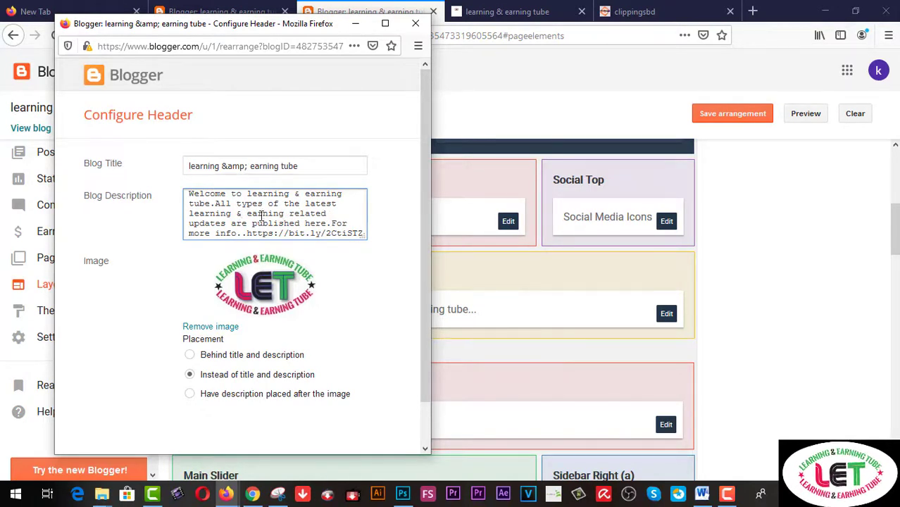
Step: Correct the blog title to "learning & earning tube"
click(247, 166)
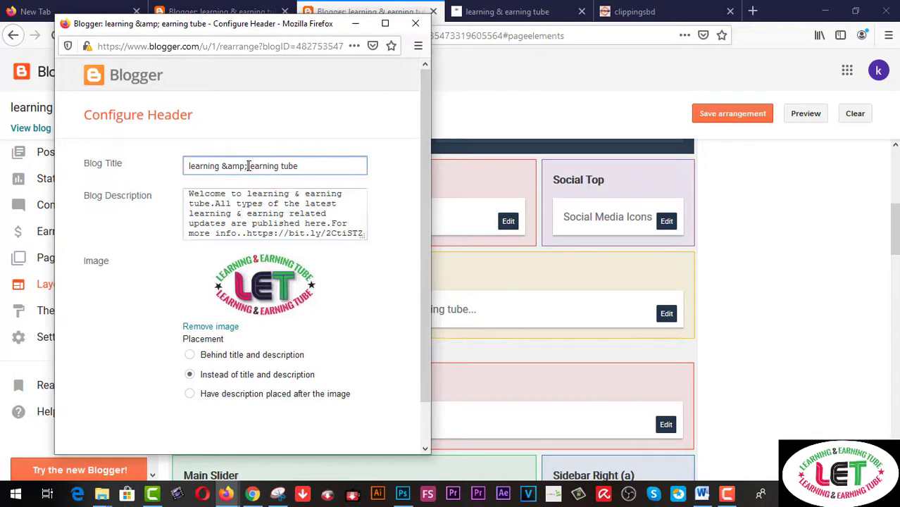
key(BackSpace)
key(BackSpace)
key(BackSpace)
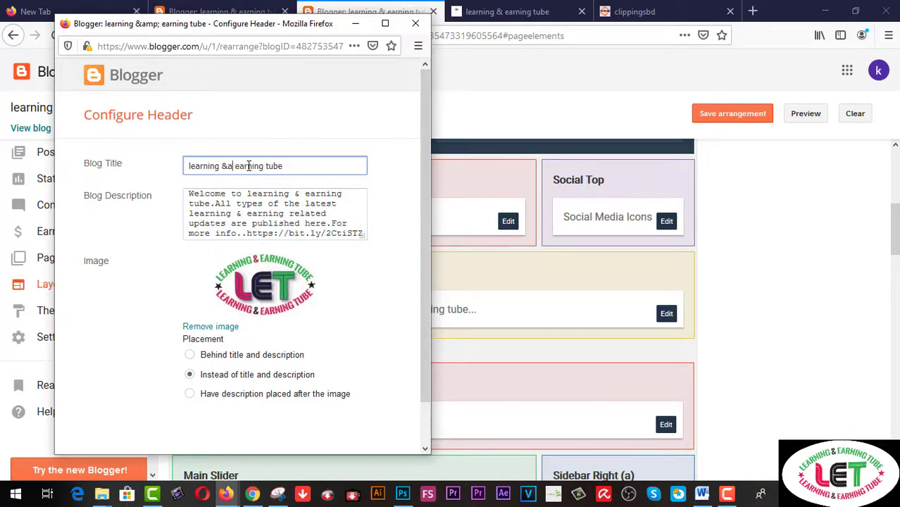
key(BackSpace)
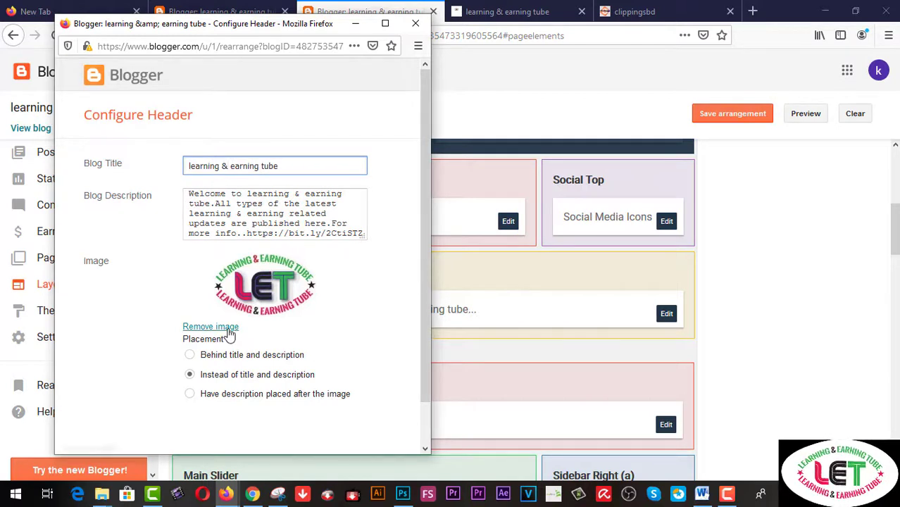
Step: Replace the logo image with the file learning-&-earning-tube-BLOG-HEADER-LOGO-(250X95)-(LET)-01 from the computer and save the header settings
scroll(229, 334, down, 1)
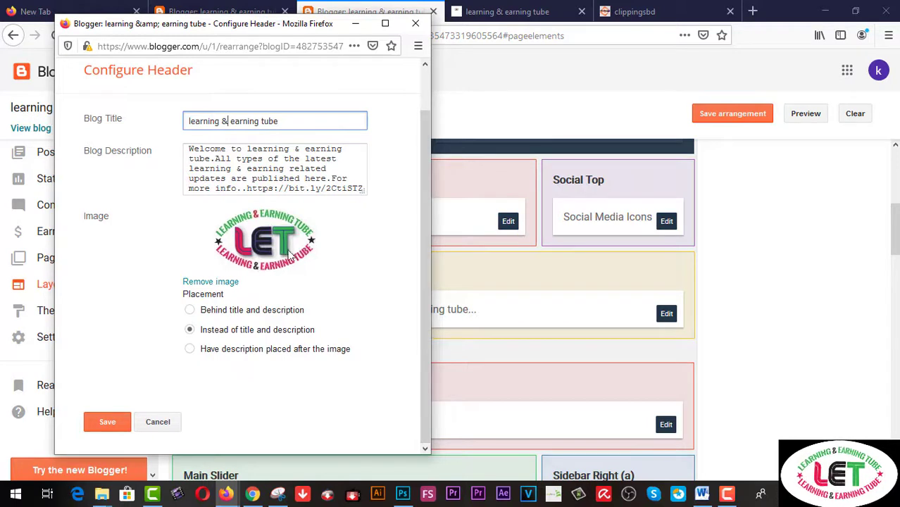
click(220, 283)
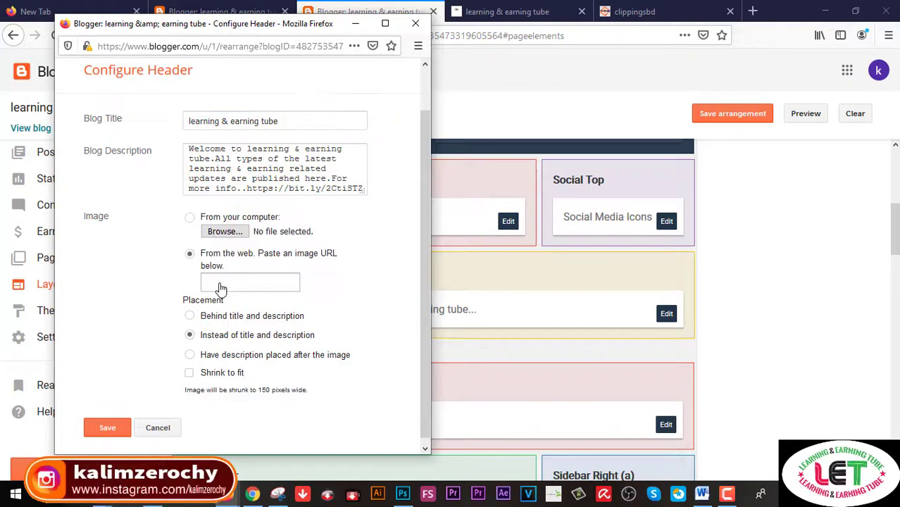
click(225, 232)
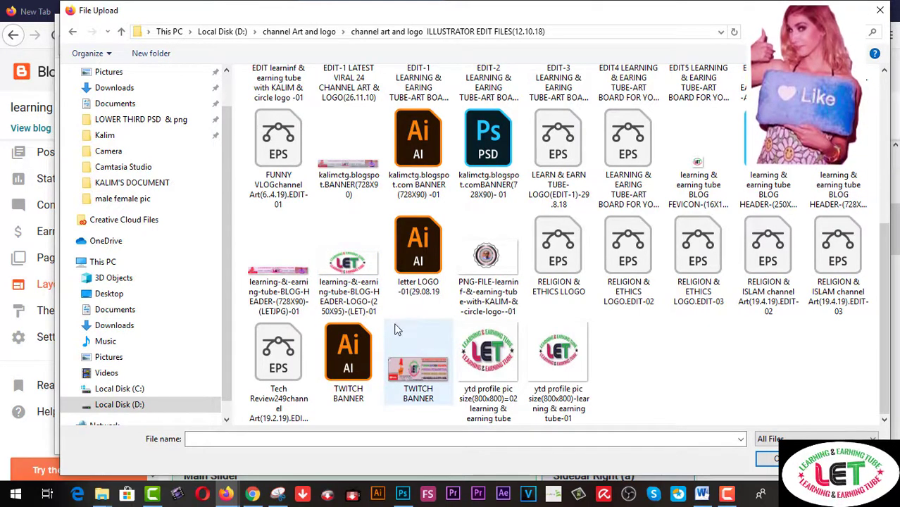
click(339, 310)
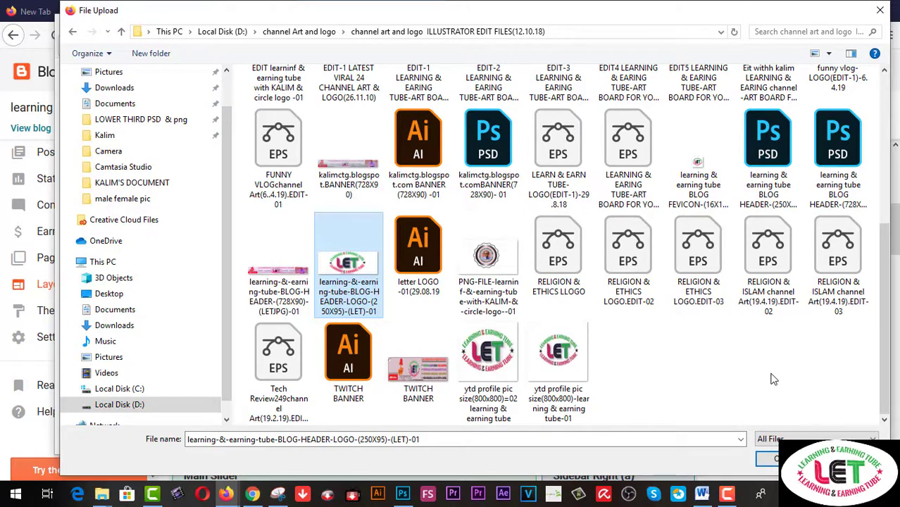
click(773, 458)
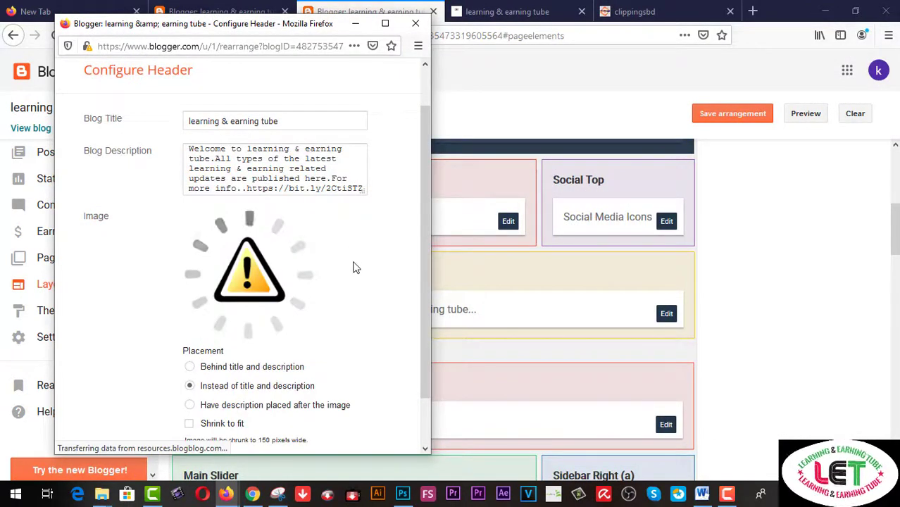
scroll(354, 268, down, 2)
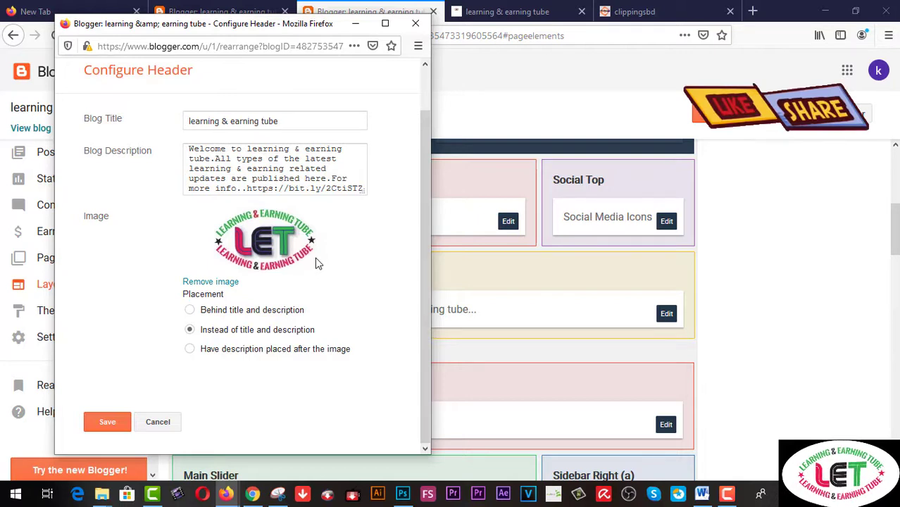
click(108, 423)
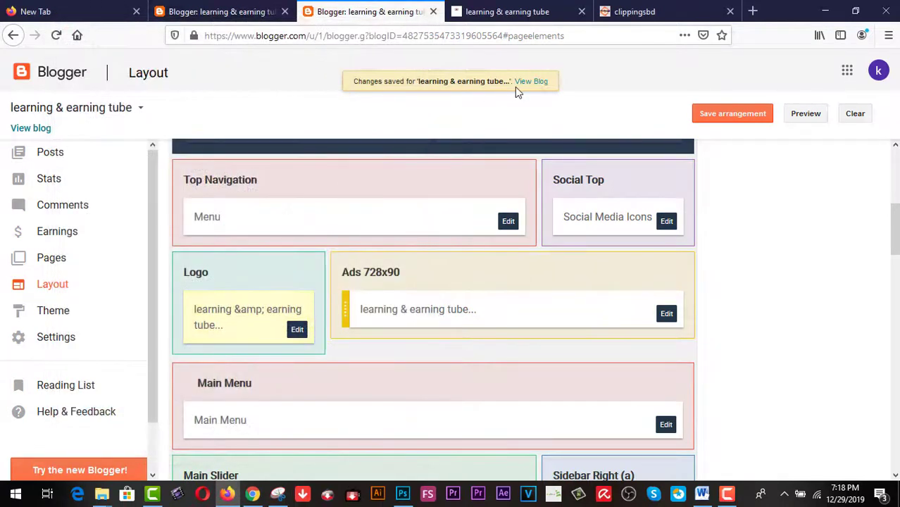
Step: Open the blog in a new tab, view the logo in its header and return to the layout
right_click(536, 86)
click(551, 91)
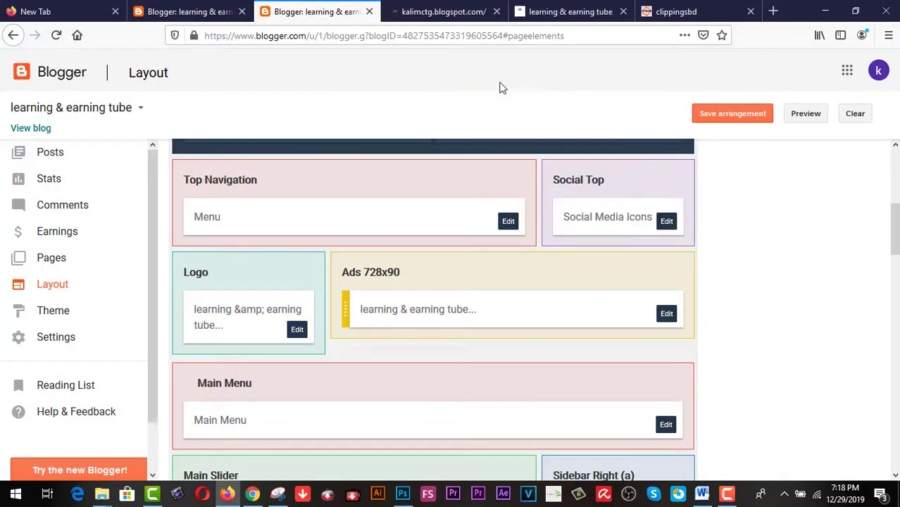
click(442, 14)
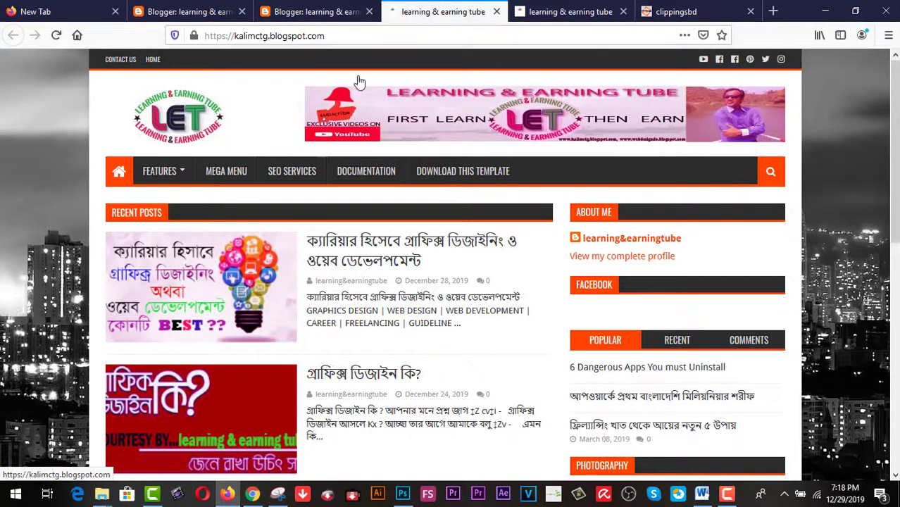
click(317, 12)
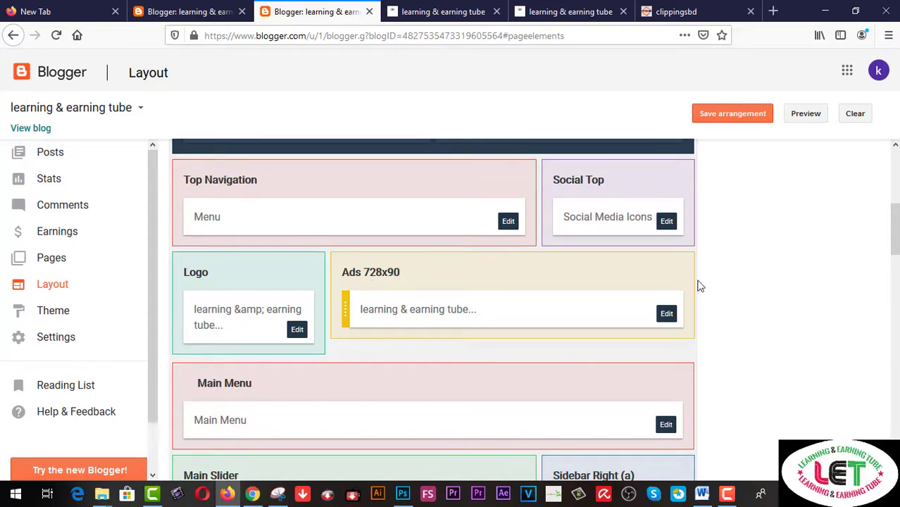
Step: View the banner settings of the Ads 728x90 gadget, close them and look over the neighbouring layout sections
click(667, 315)
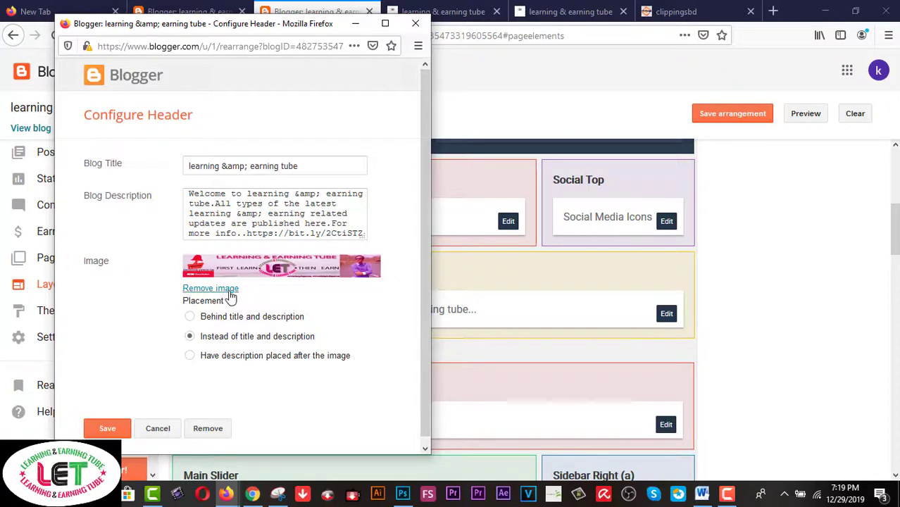
click(416, 24)
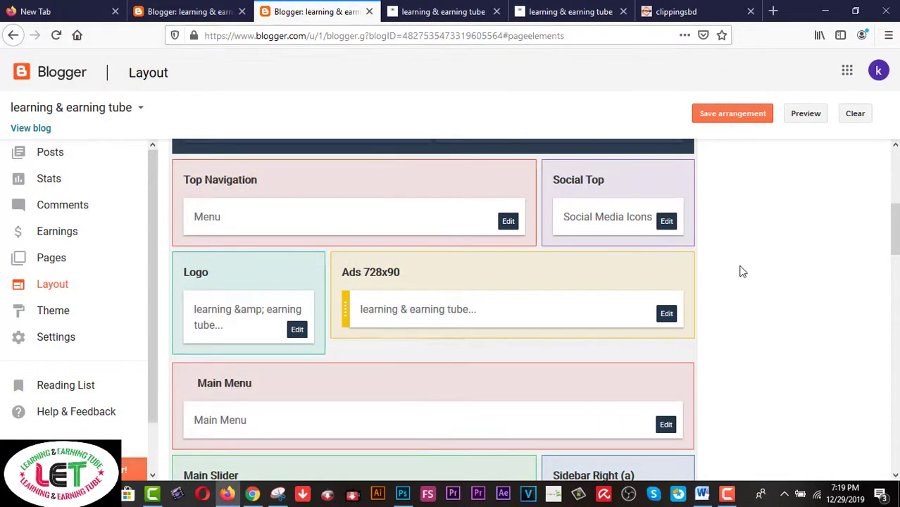
scroll(741, 272, up, 3)
scroll(741, 272, up, 5)
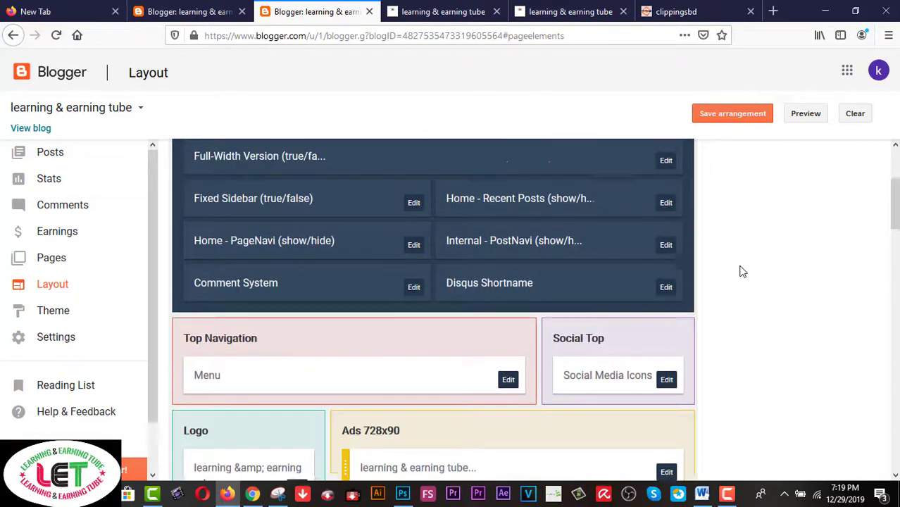
scroll(741, 271, down, 6)
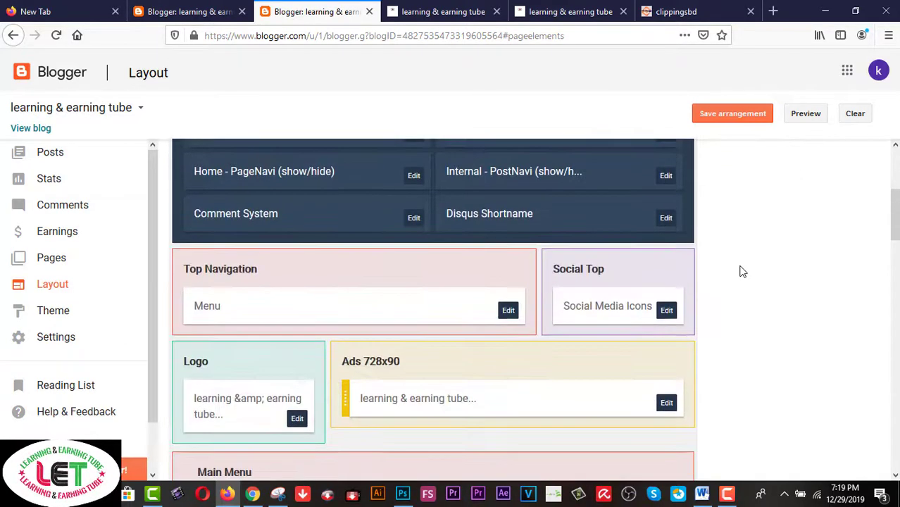
scroll(741, 271, down, 6)
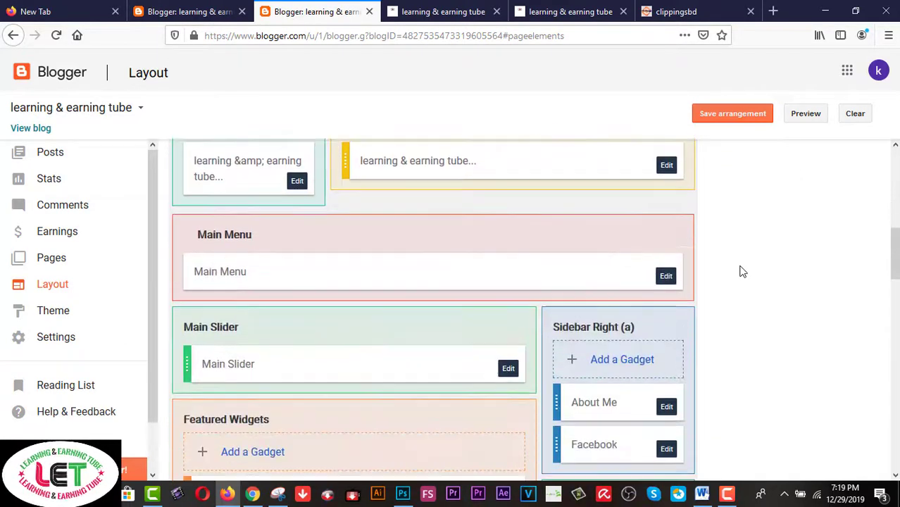
Step: Look through the published blog's page down to the footer and back up to the header
click(451, 12)
scroll(689, 299, down, 15)
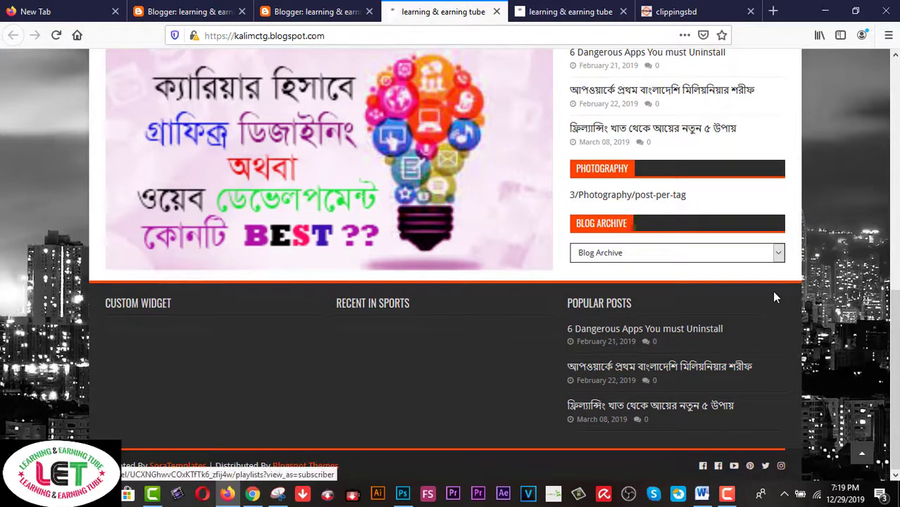
scroll(775, 296, up, 15)
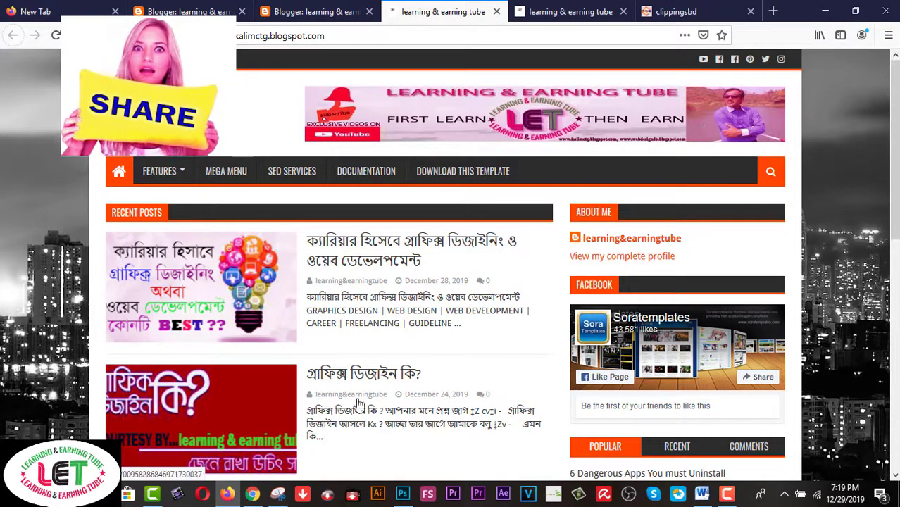
Step: Compare the blog's logo and banner in Firefox with those of the YouTube channel in Chrome
click(254, 495)
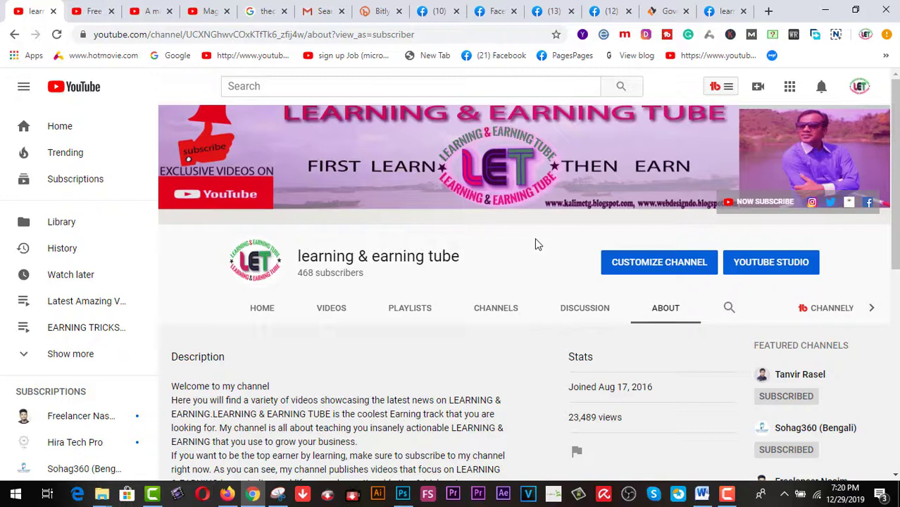
click(227, 494)
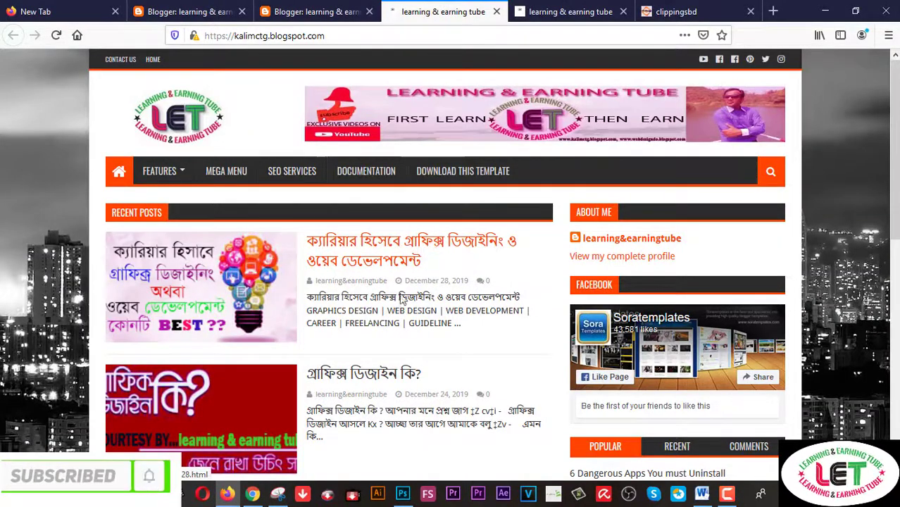
mouse_move(253, 494)
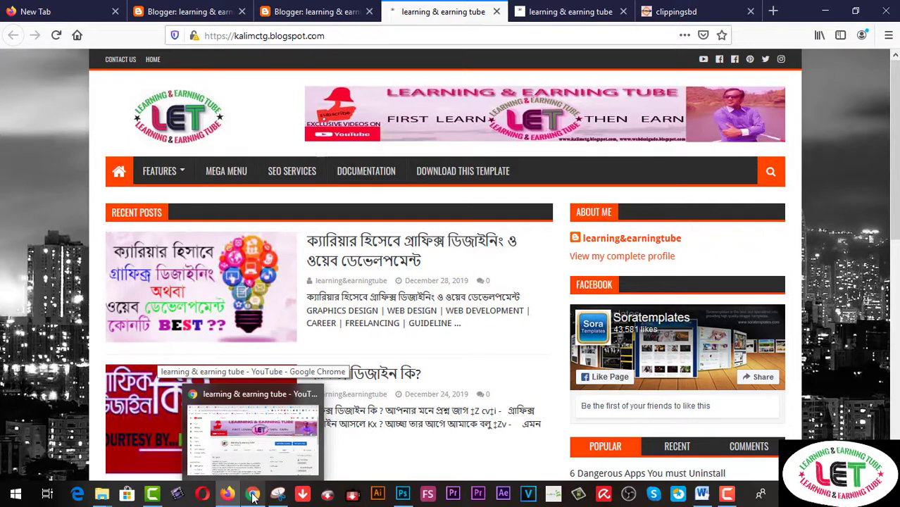
click(253, 496)
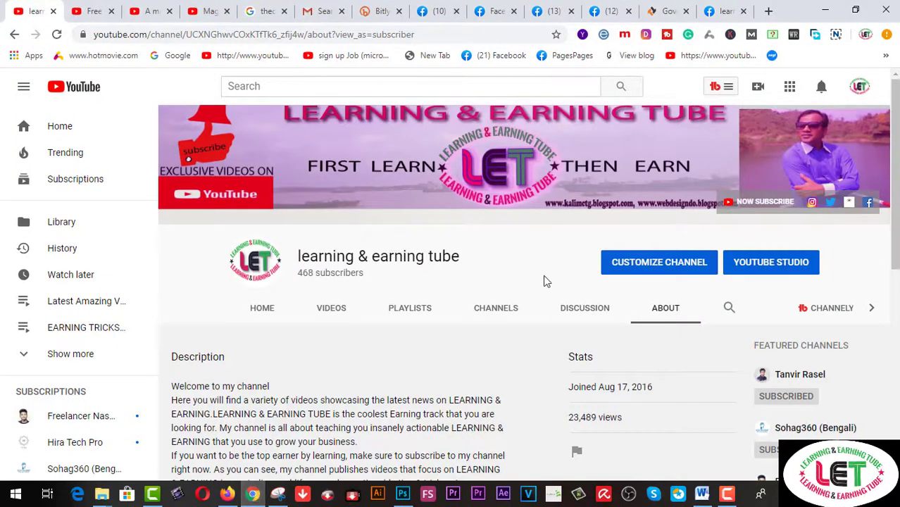